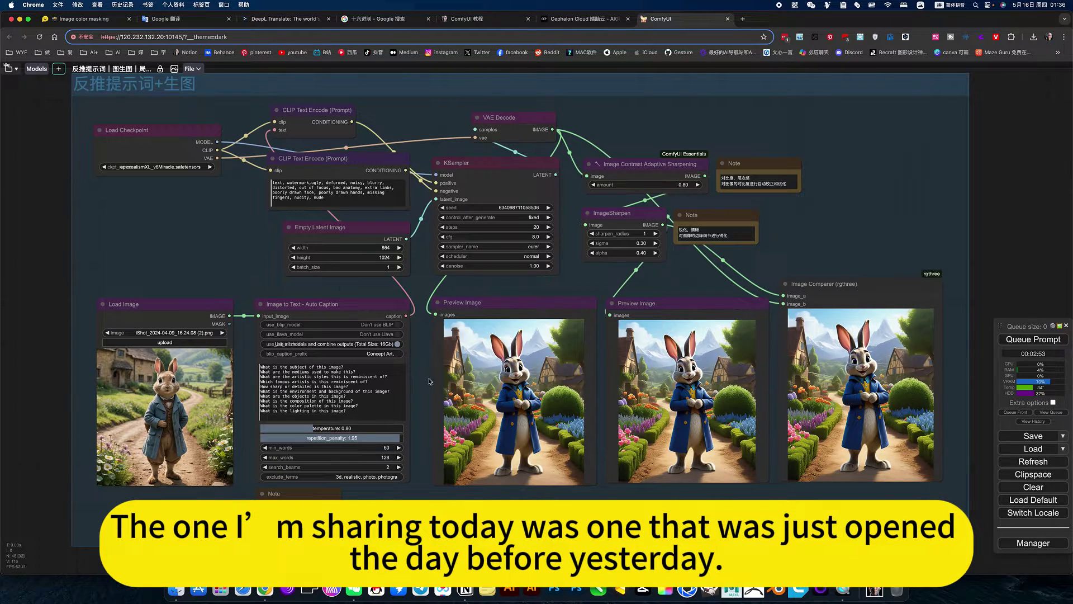
Examine the image-to-prompt workflow, especially the model options of the Image to Text - Auto Caption node
scroll(430, 382, "up", 2)
scroll(426, 391, "down", 3)
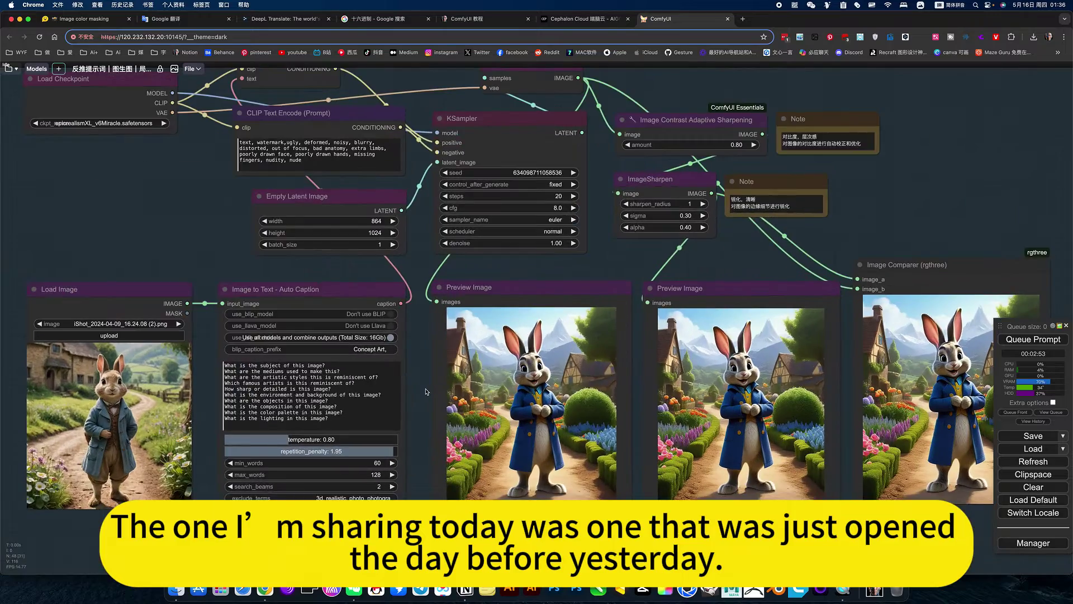
scroll(426, 391, "up", 5)
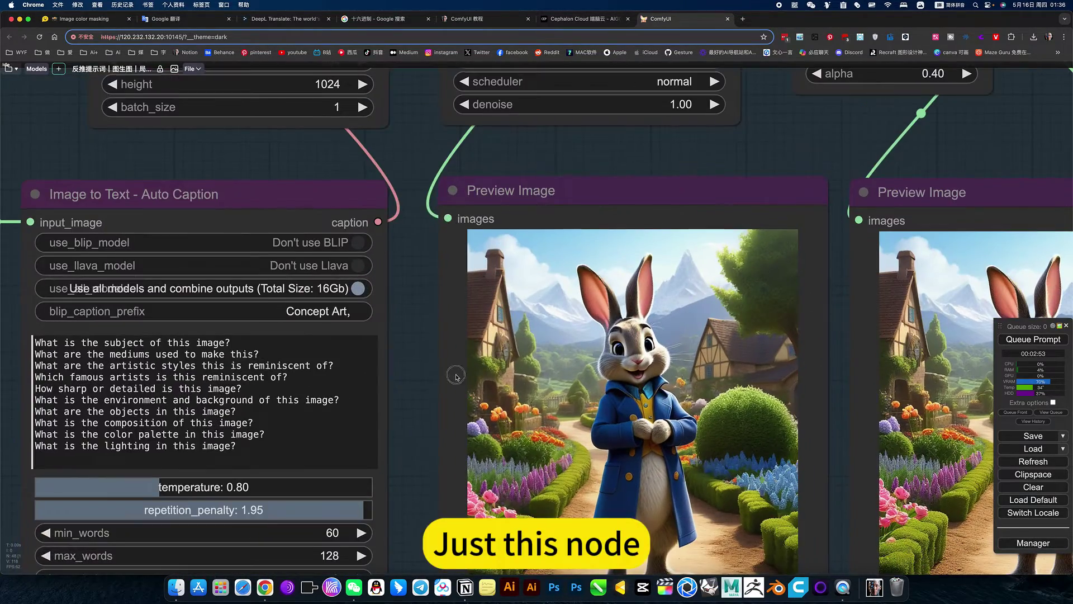
left_click_drag(456, 376, 597, 332)
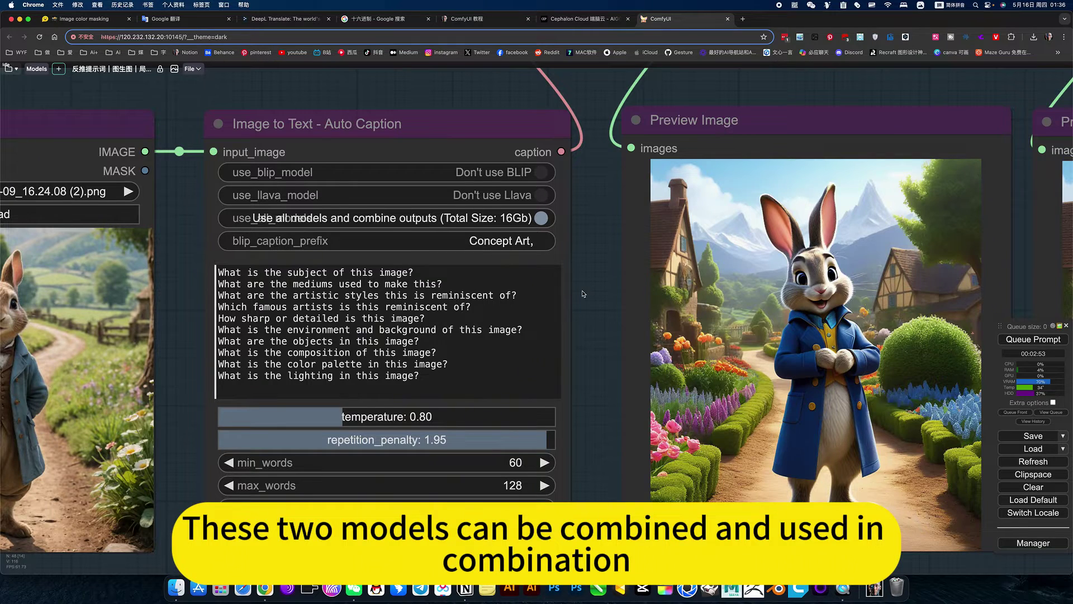
scroll(583, 293, "down", 4)
left_click_drag(583, 293, 646, 296)
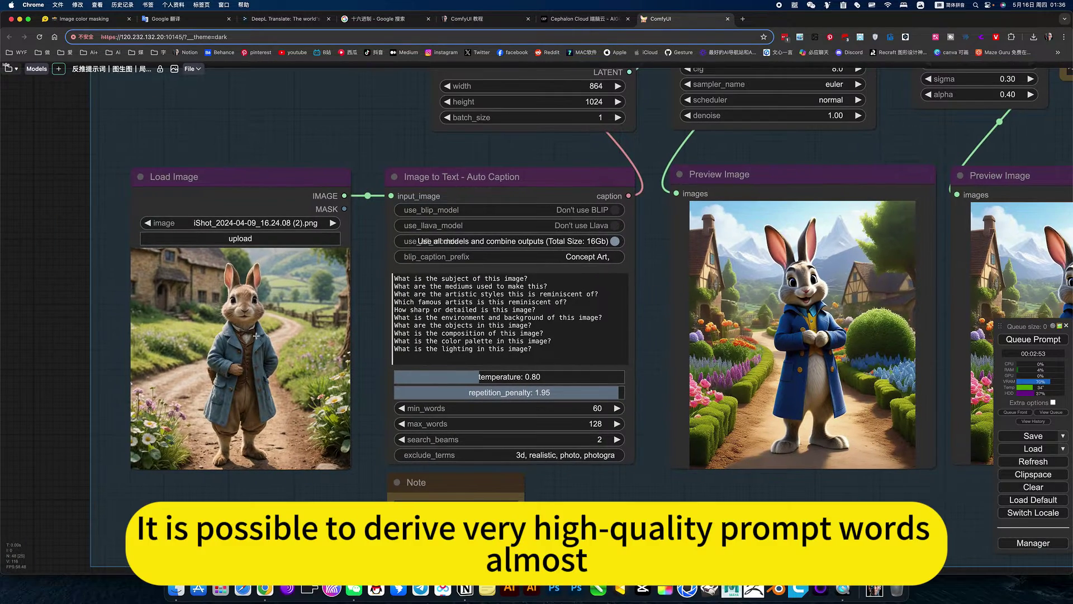
left_click_drag(651, 386, 622, 377)
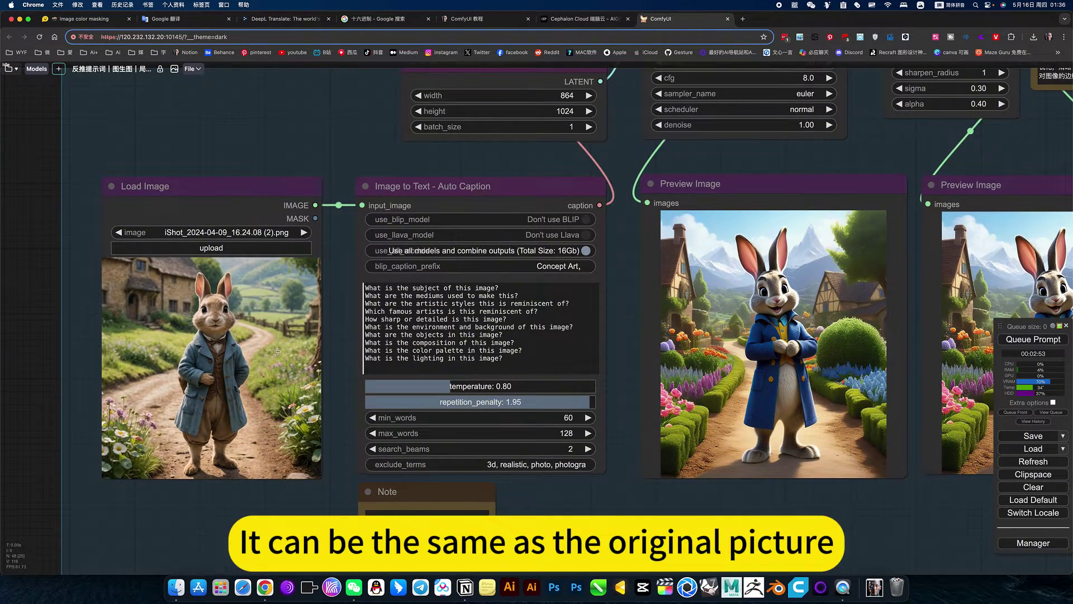
left_click_drag(617, 371, 570, 410)
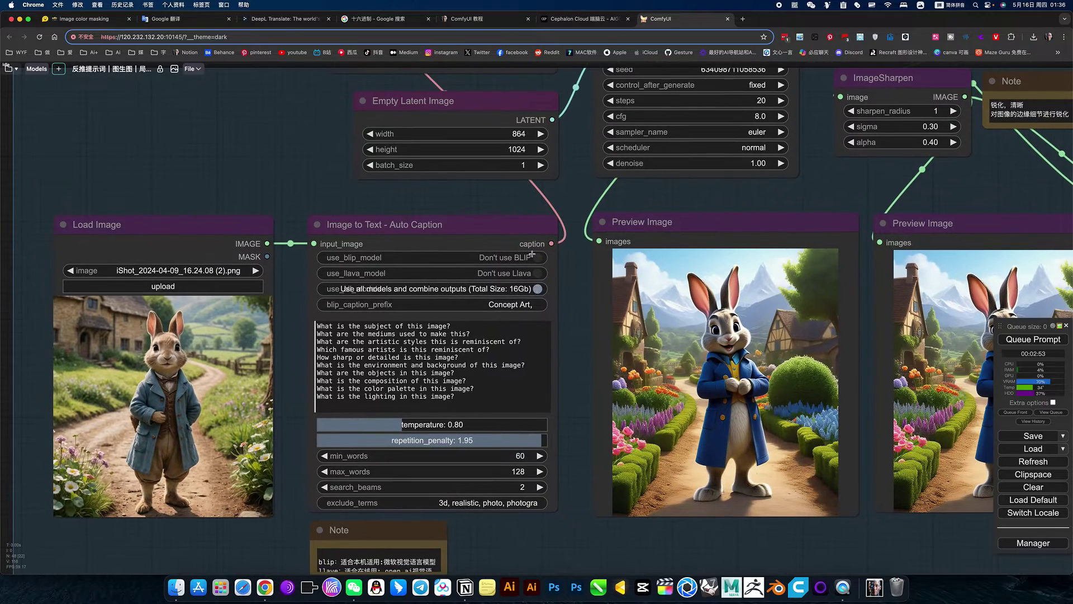
scroll(516, 264, "up", 5)
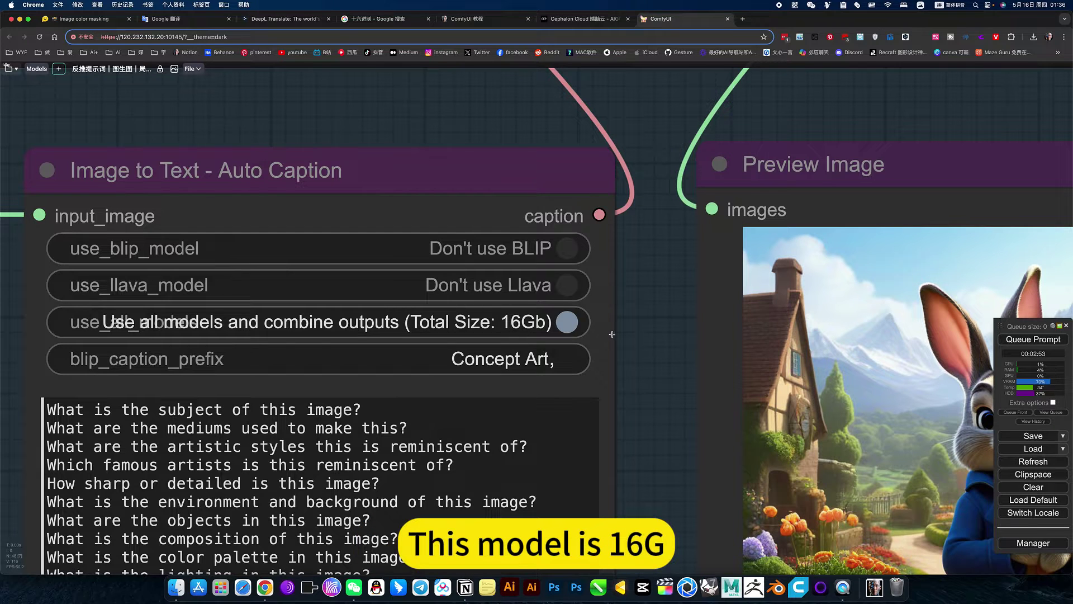
Set the Auto Caption node to use the 1 GB BLIP model and turn off combining all models
scroll(513, 324, "down", 3)
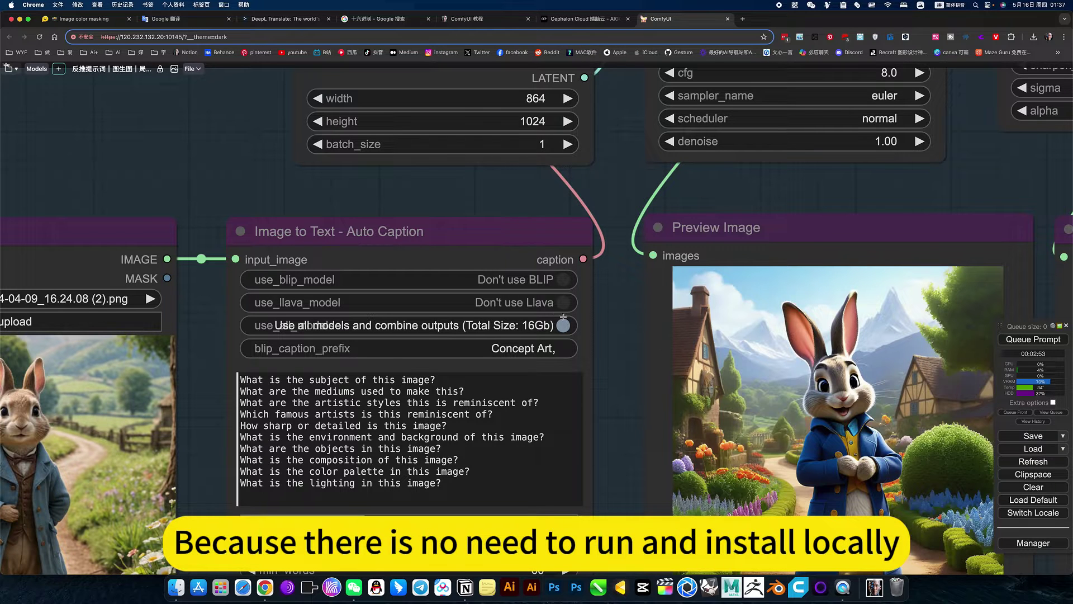
left_click(562, 280)
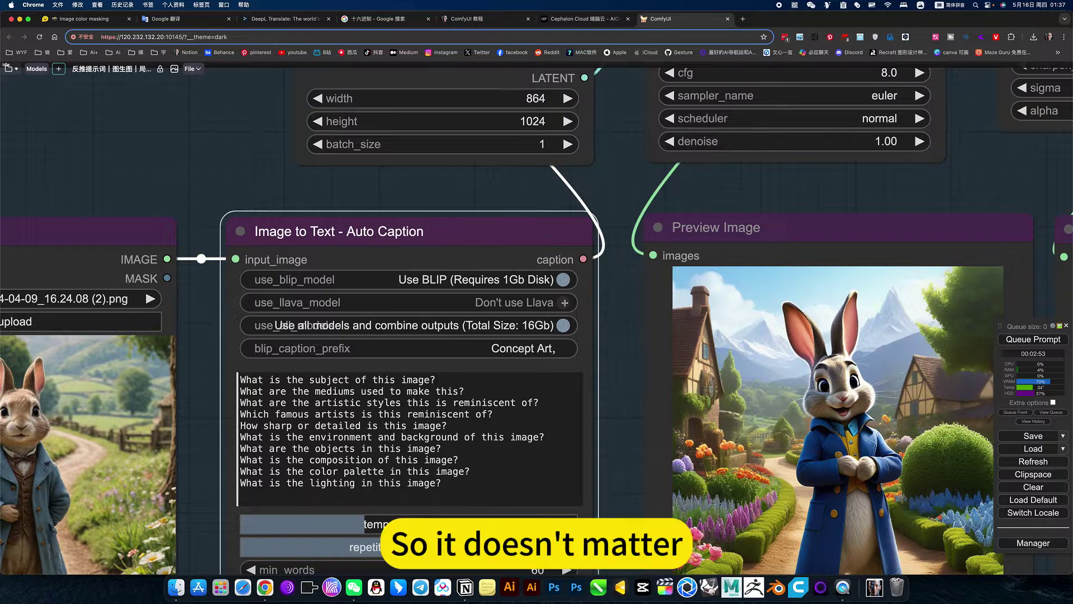
left_click(562, 327)
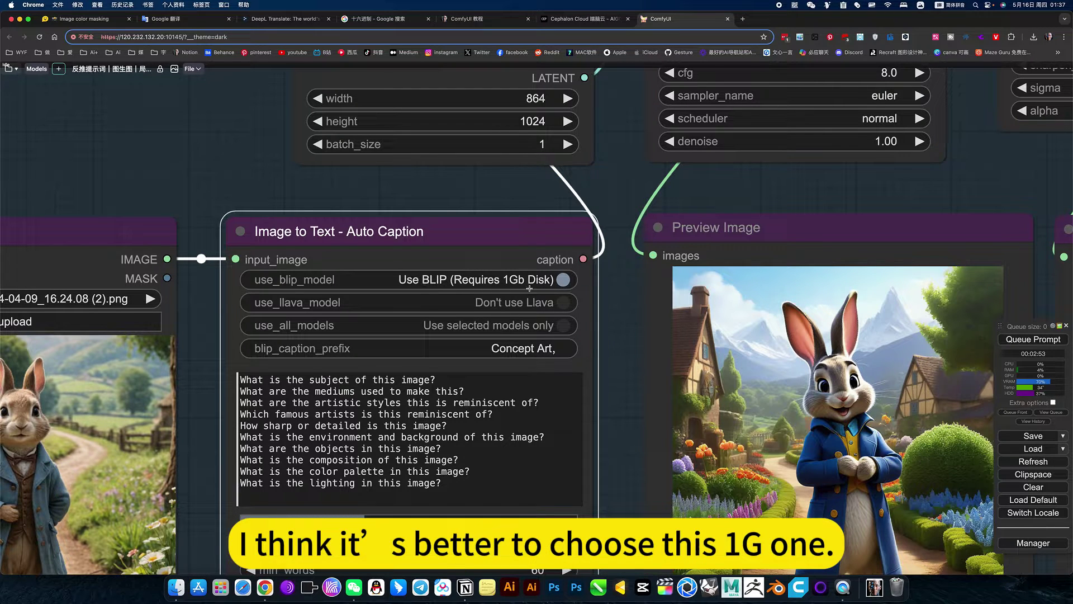
Enable the 15 GB Llava model alongside BLIP in the Auto Caption node and turn Llava off again
scroll(562, 283, "up", 2)
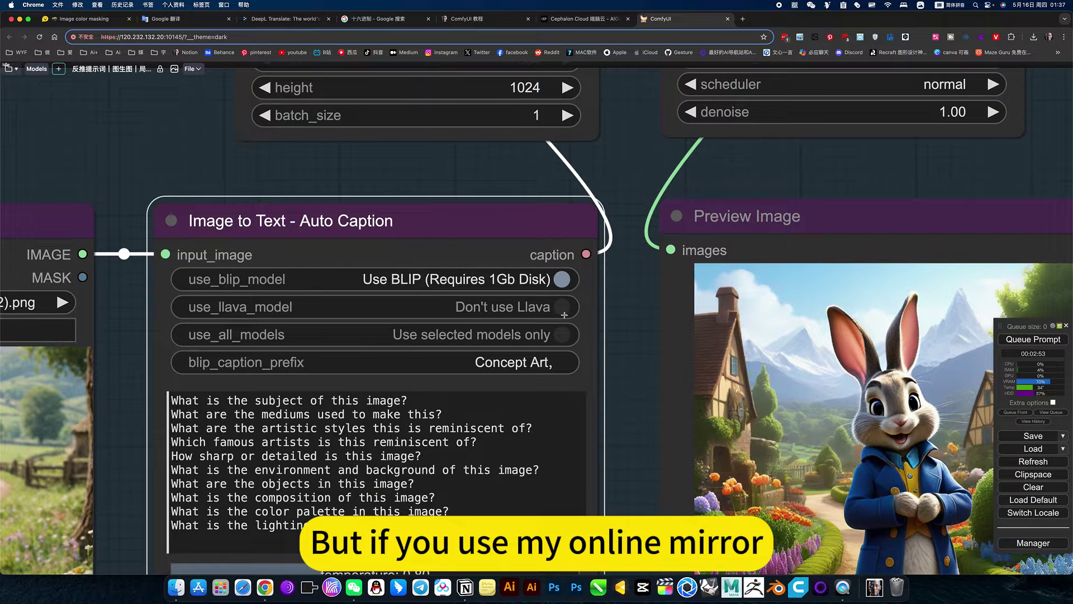
left_click(565, 309)
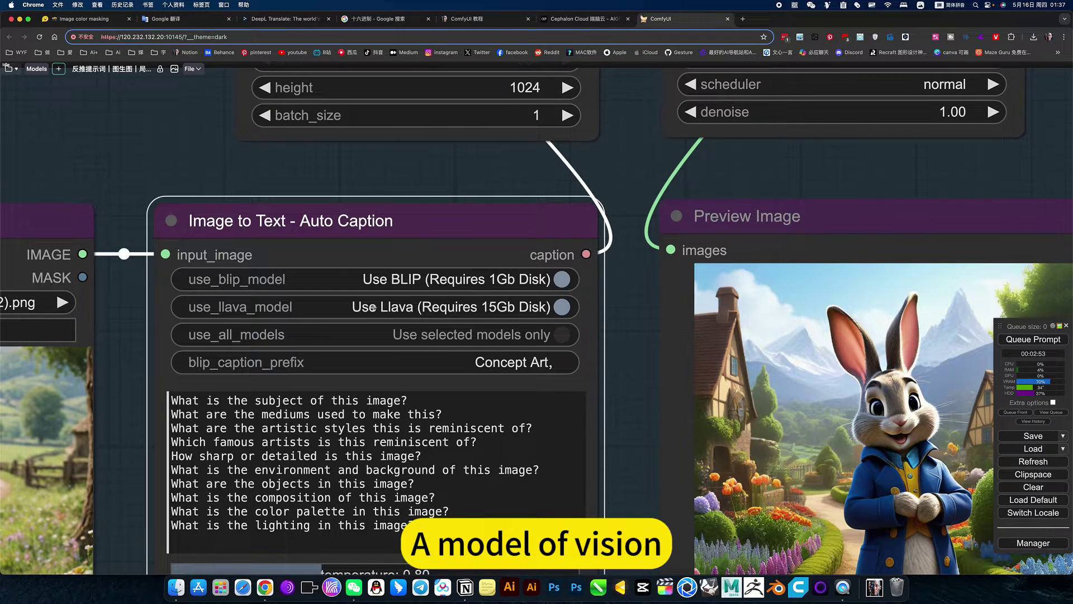
scroll(625, 356, "down", 3)
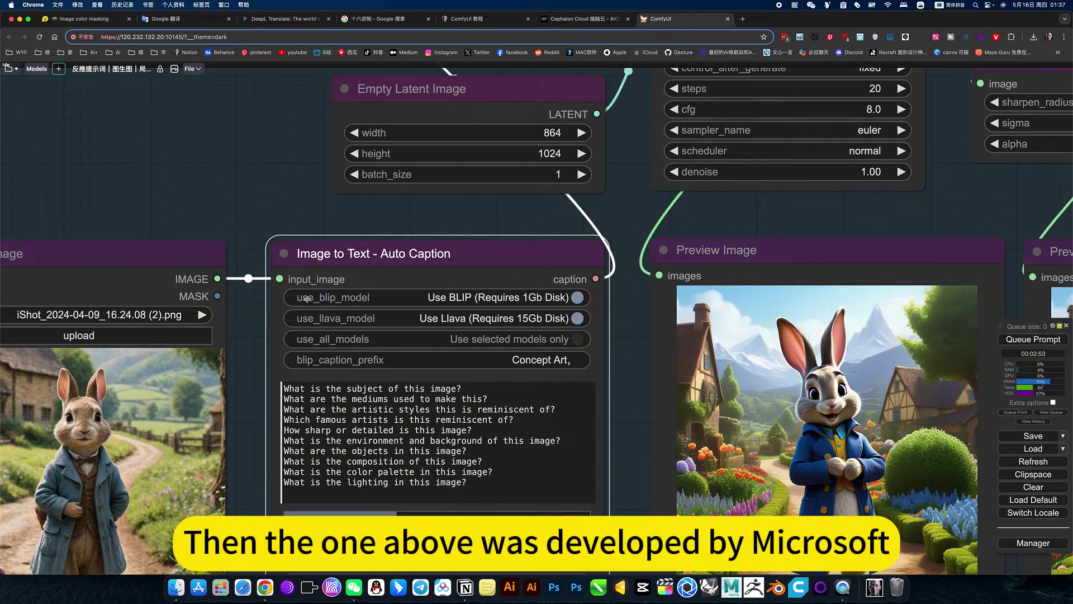
scroll(322, 297, "up", 2)
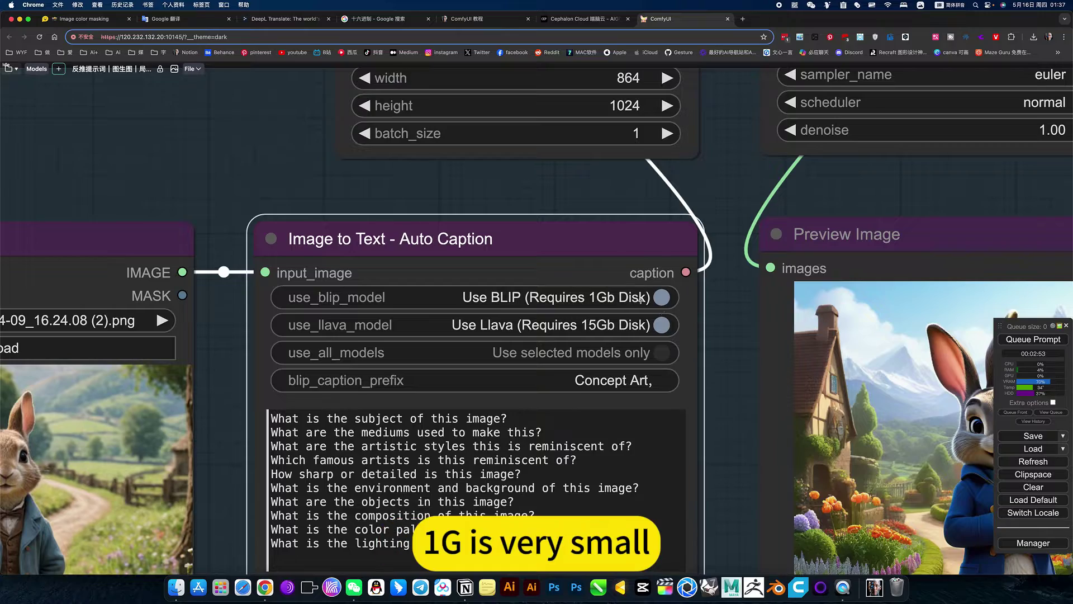
left_click(664, 325)
Switch the Auto Caption node to use all models and combine their outputs
scroll(699, 354, "down", 5)
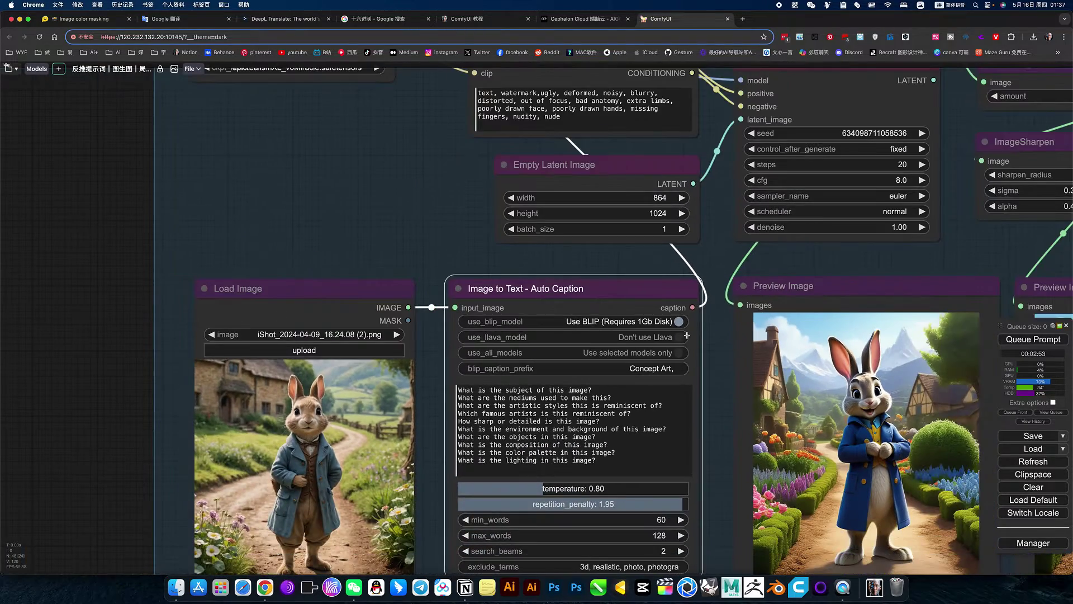
scroll(688, 327, "up", 8)
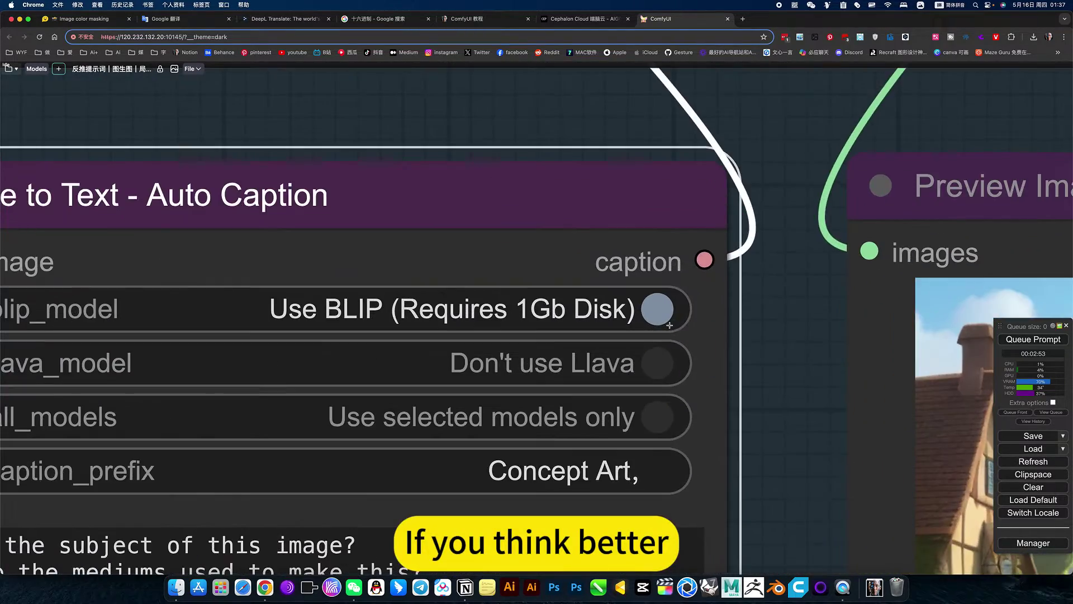
left_click(659, 420)
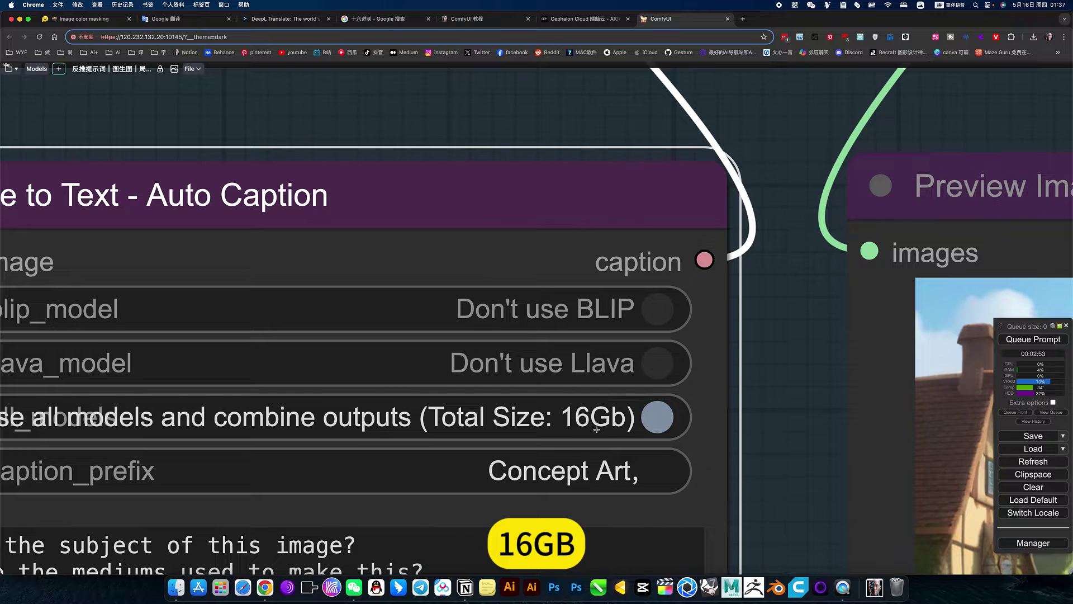
Turn off the use_all_models option and enable the BLIP and Llava models individually
left_click(655, 417)
left_click(653, 308)
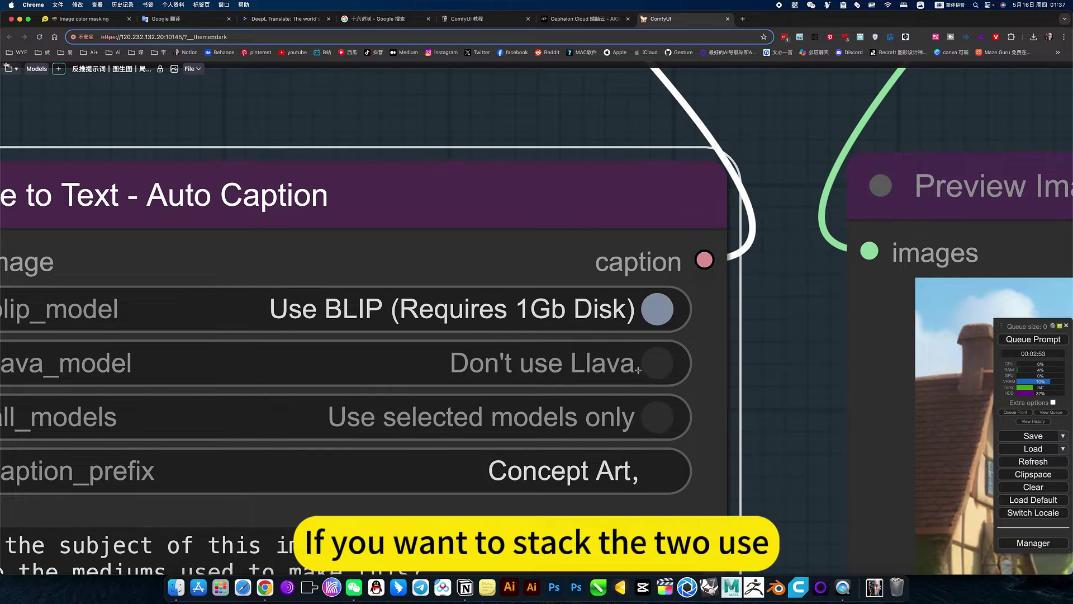
left_click(657, 361)
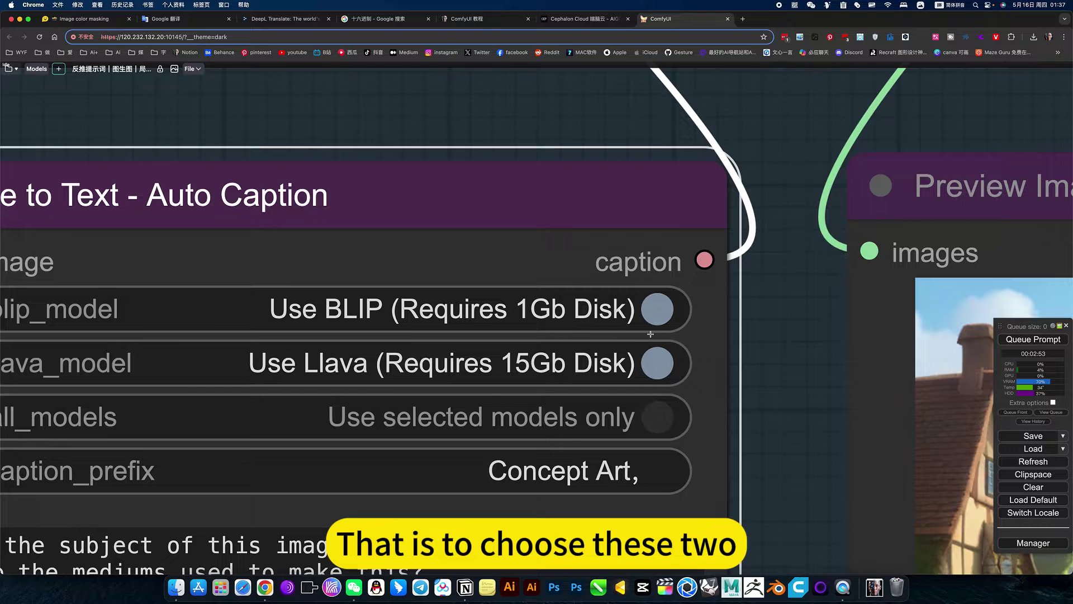
Disable the individual Llava and BLIP options and set the caption node back to combining all models
left_click(658, 362)
left_click(657, 308)
left_click(656, 414)
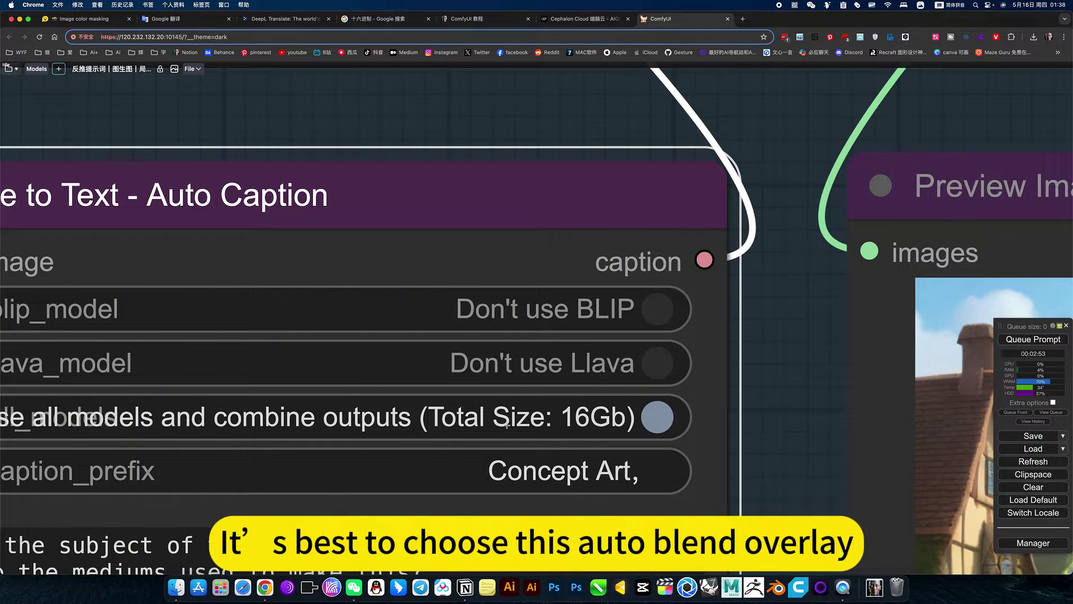
Turn off use_all_models in the caption node and enable only the BLIP model
left_click(658, 403)
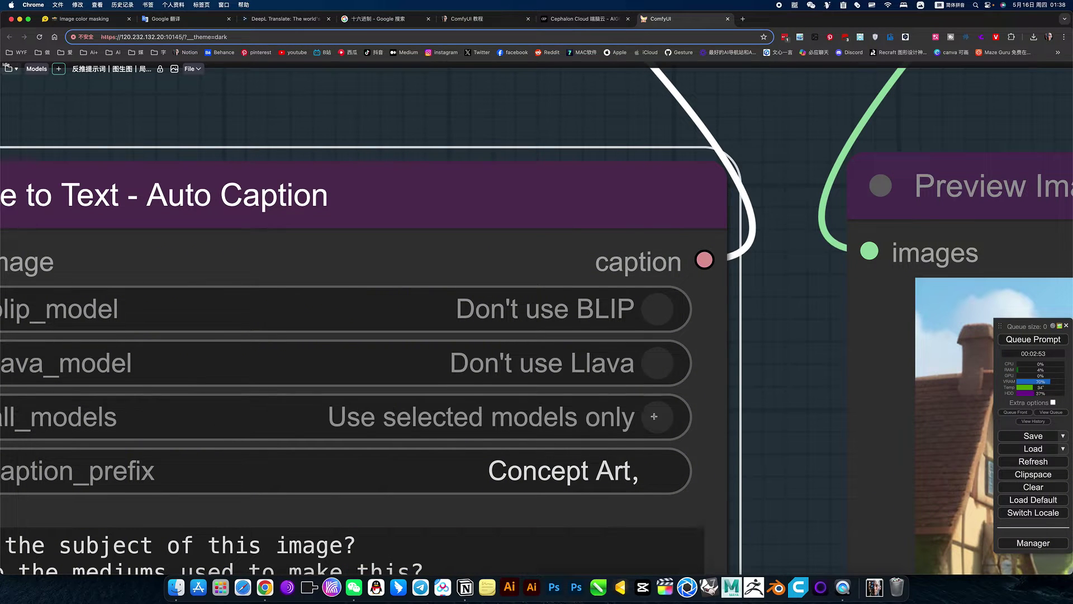
scroll(660, 309, "up", 3)
left_click(659, 309)
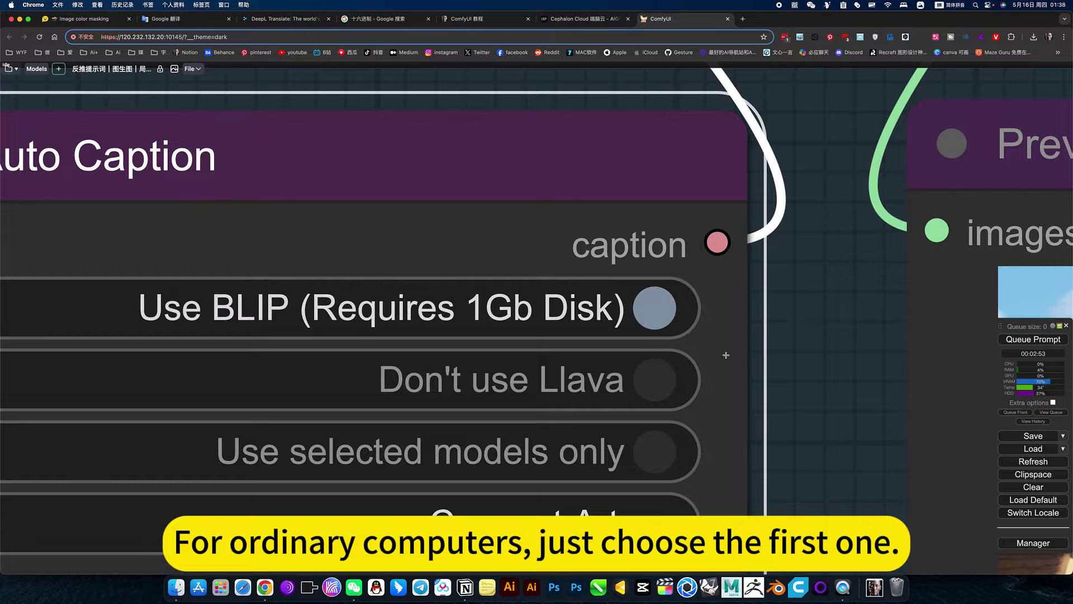
scroll(696, 353, "down", 5)
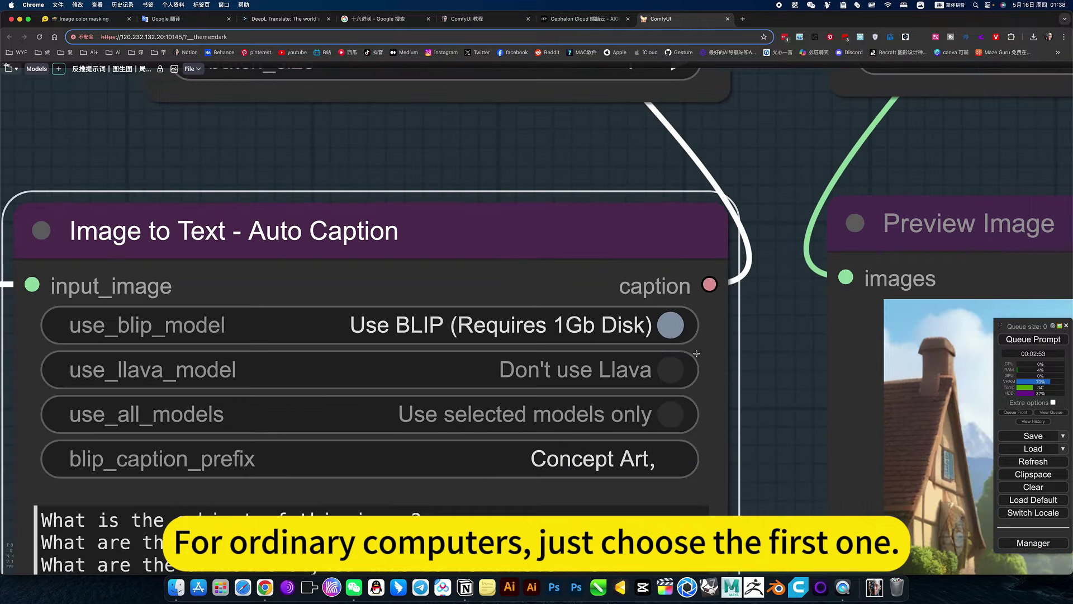
Replace BLIP with the 15 GB Llava model as the only captioning model in the node
left_click(674, 329)
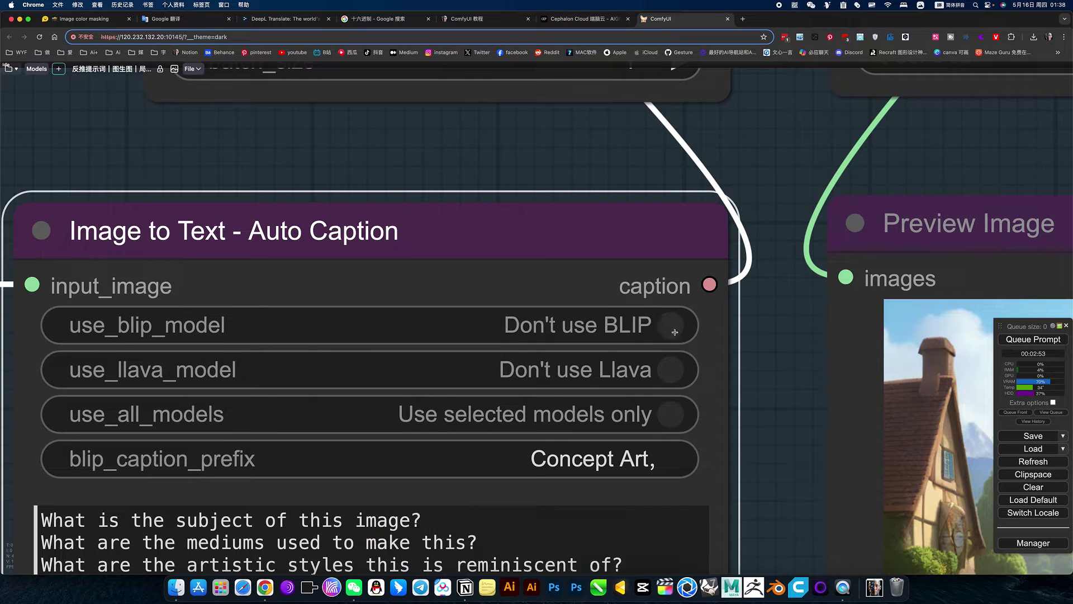
scroll(668, 374, "down", 5)
left_click(668, 374)
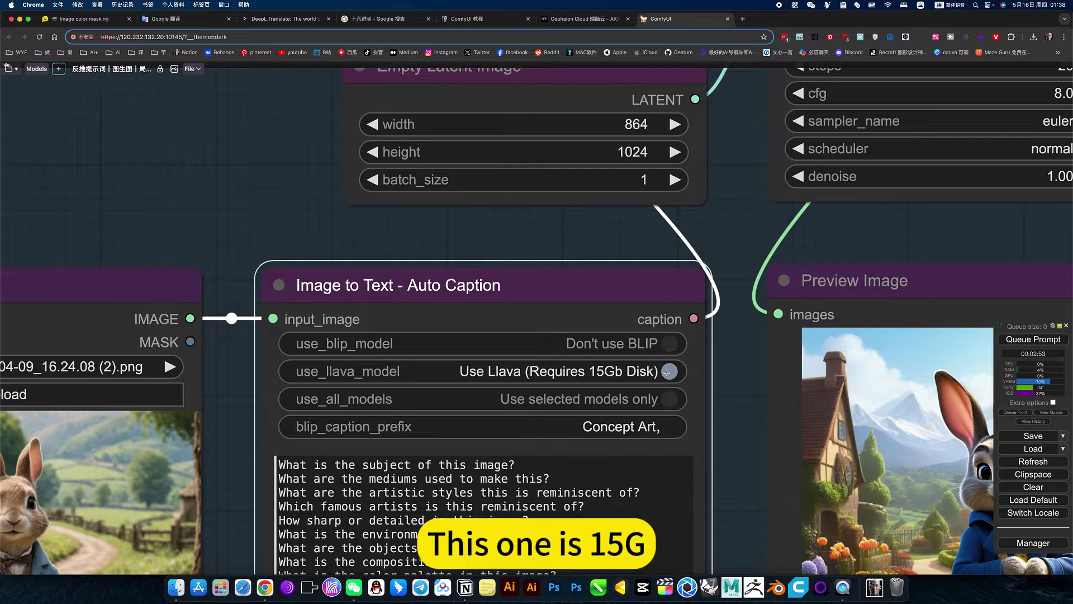
scroll(667, 372, "up", 8)
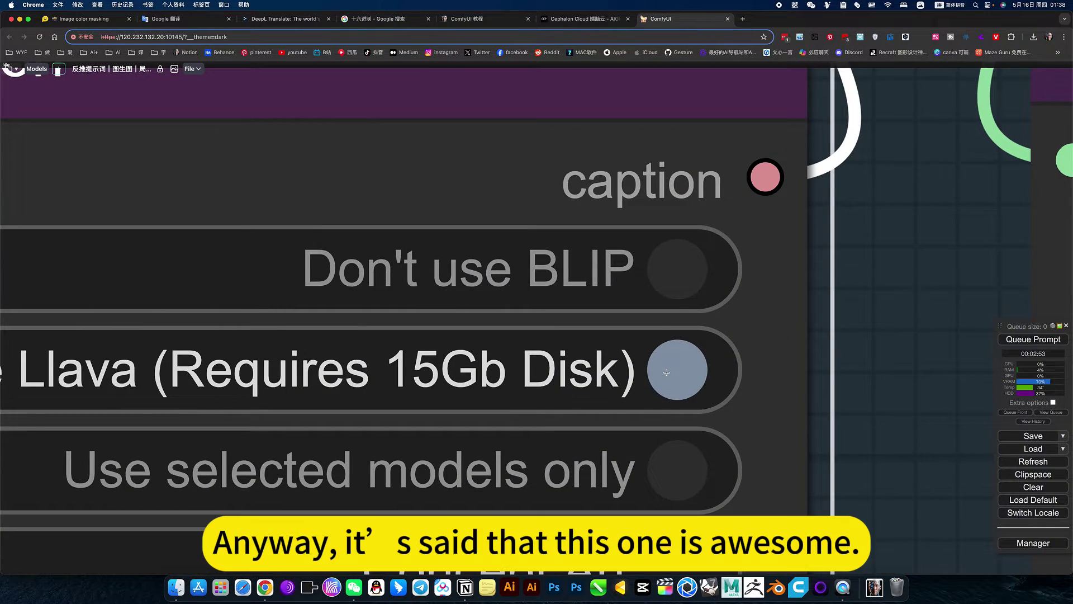
scroll(668, 372, "down", 6)
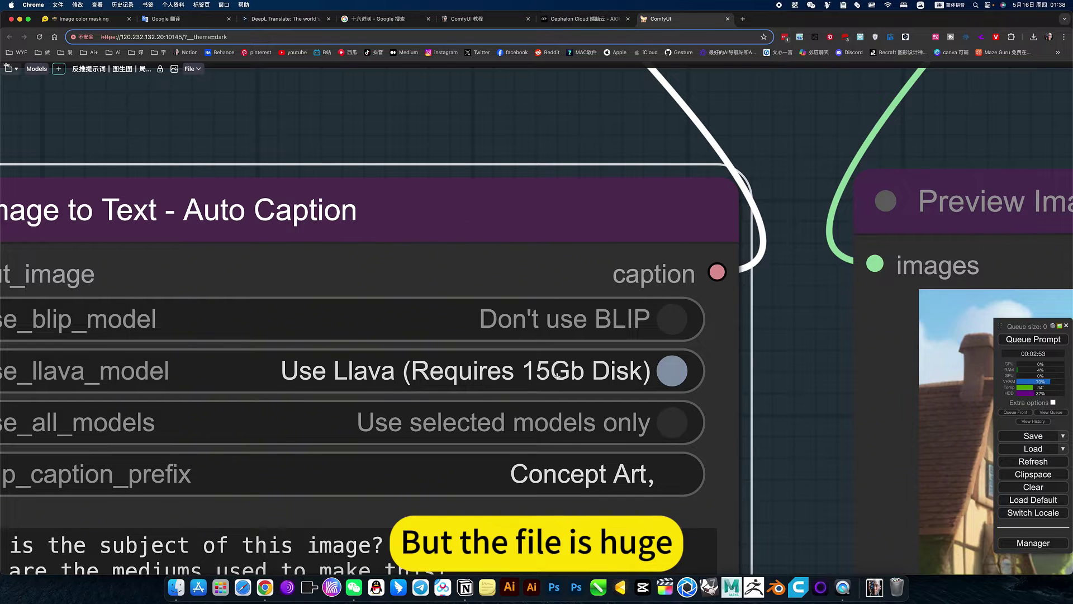
Re-enable BLIP in the Auto Caption node and disable Llava
scroll(557, 375, "down", 5)
left_click(619, 346)
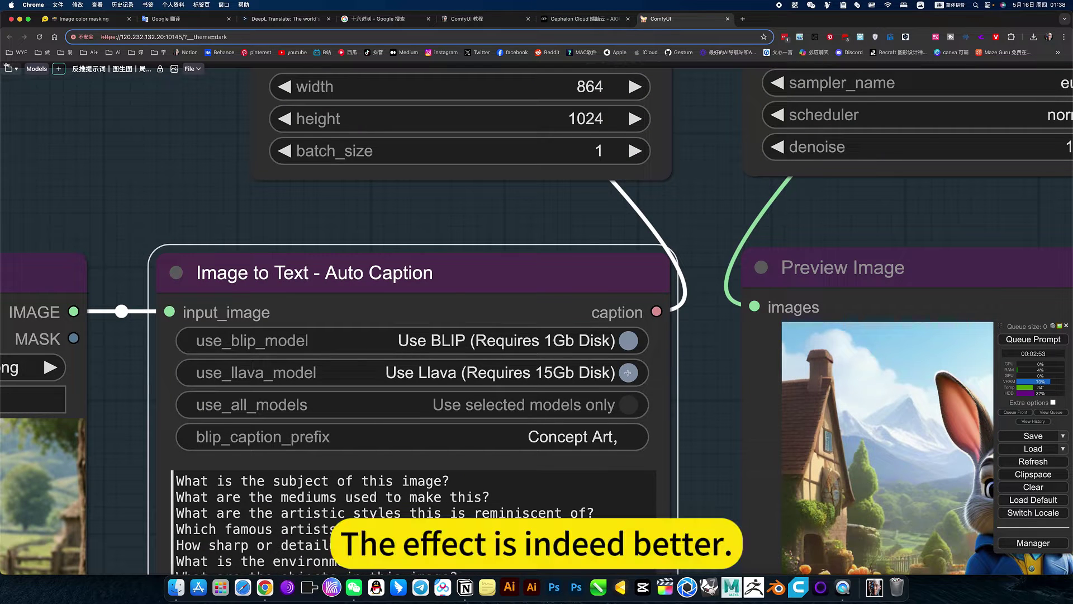
scroll(632, 412, "down", 5)
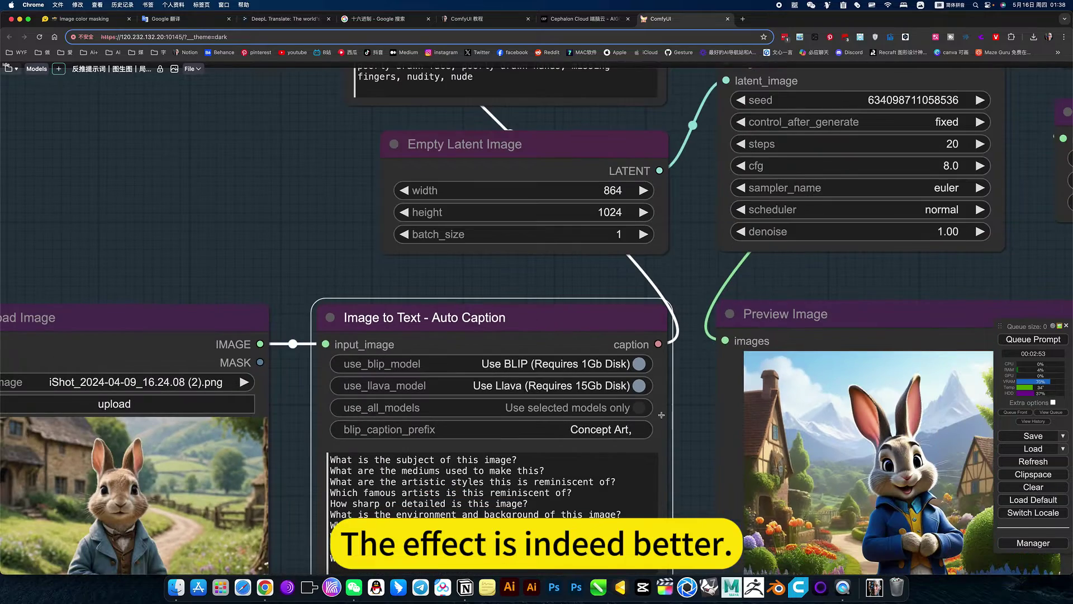
left_click(639, 385)
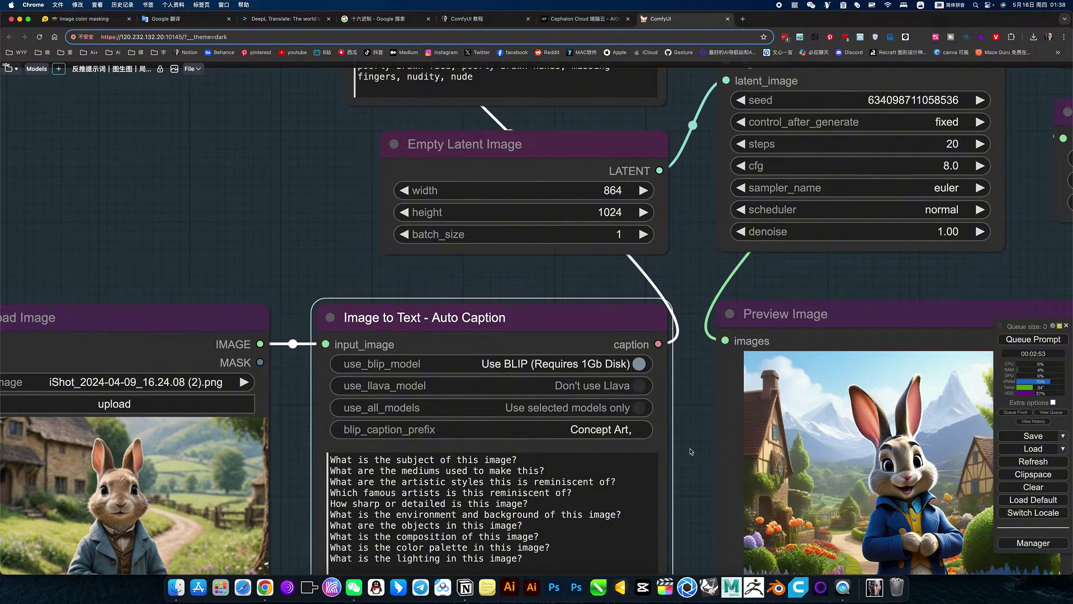
Review the Auto Caption node's list of image questions and its parameters from temperature to exclude_terms
scroll(690, 371, "up", 4)
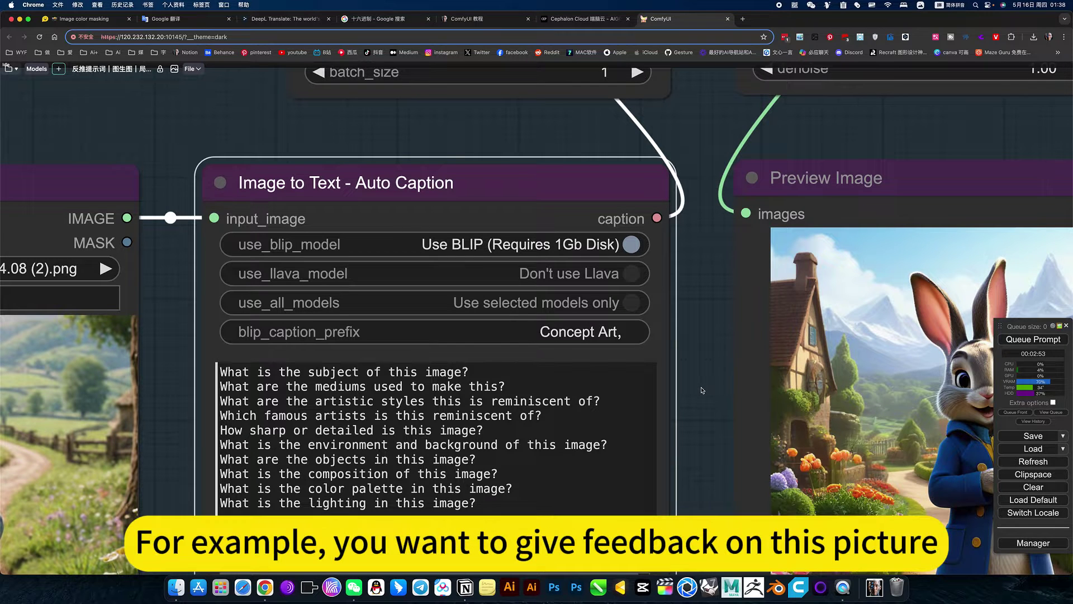
left_click_drag(701, 392, 801, 342)
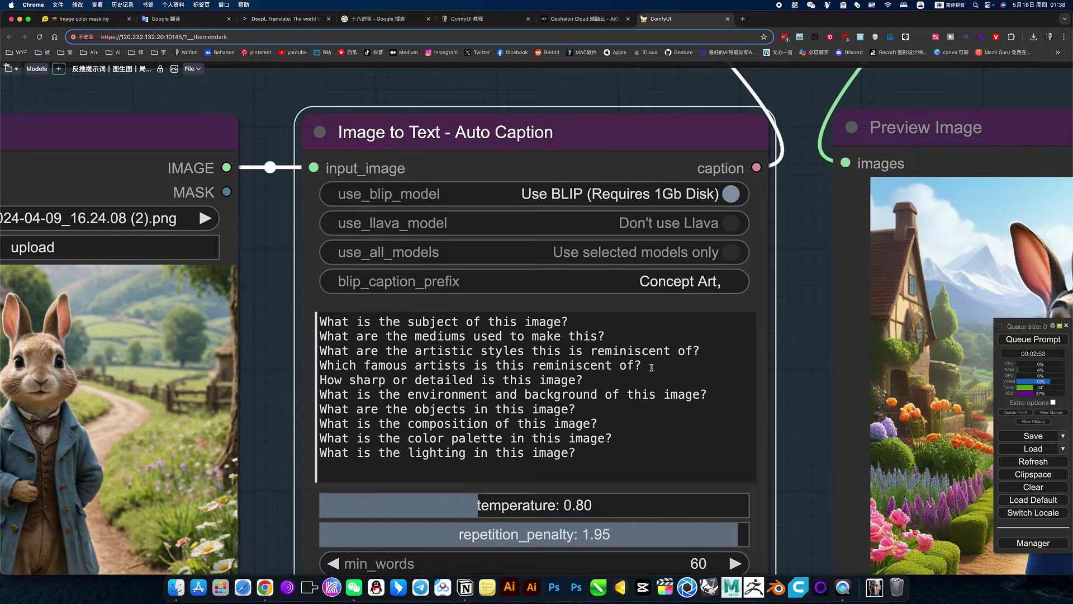
scroll(801, 441, "down", 3)
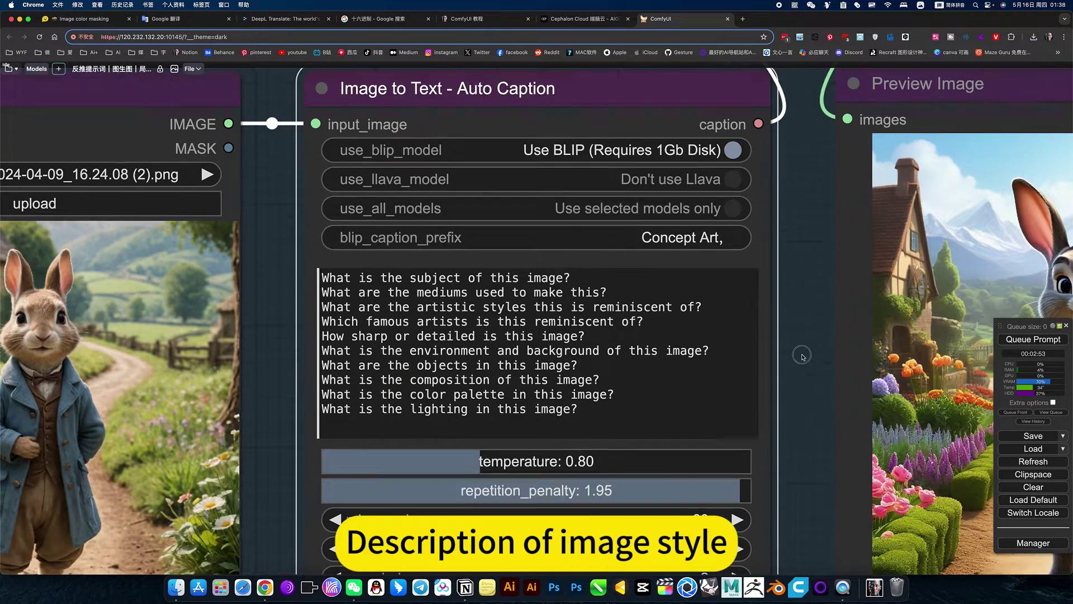
scroll(800, 420, "down", 3)
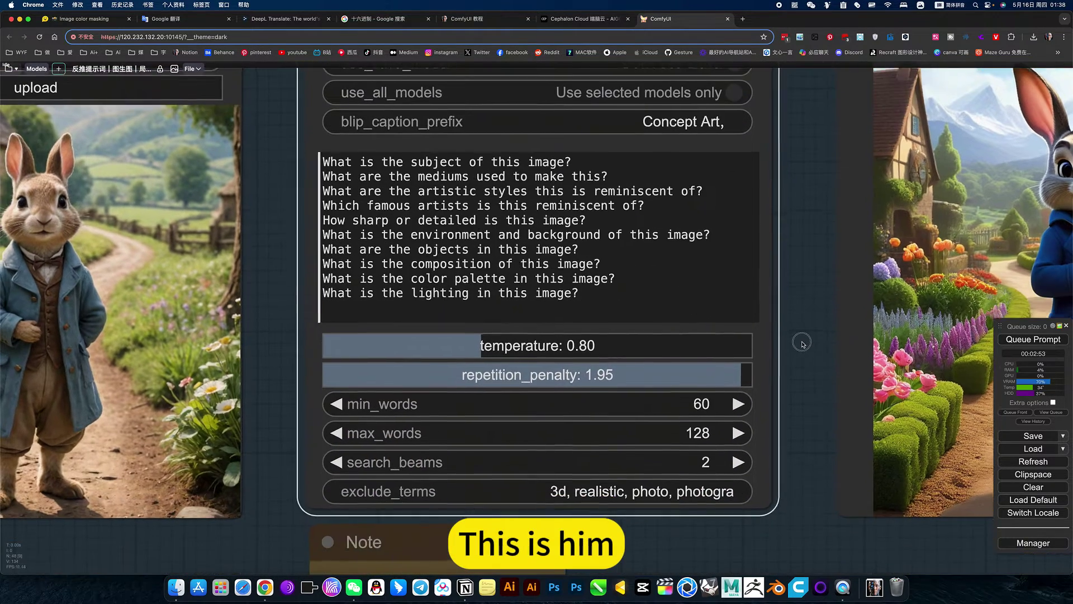
scroll(839, 360, "left", 2)
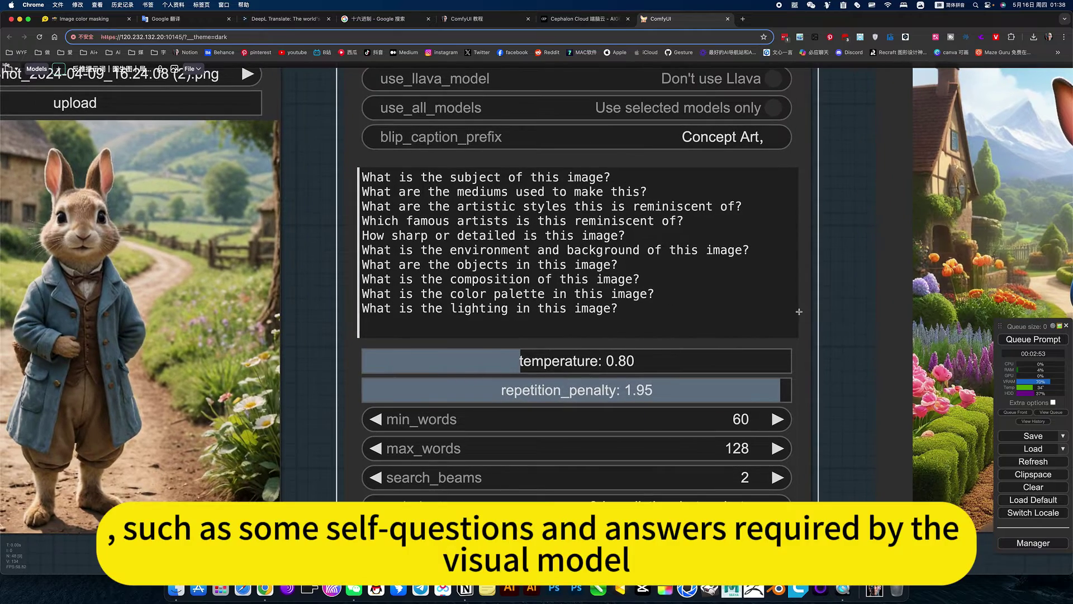
Enlarge the Note below the Auto Caption node to show all of its parameter explanations
scroll(828, 318, "up", 3)
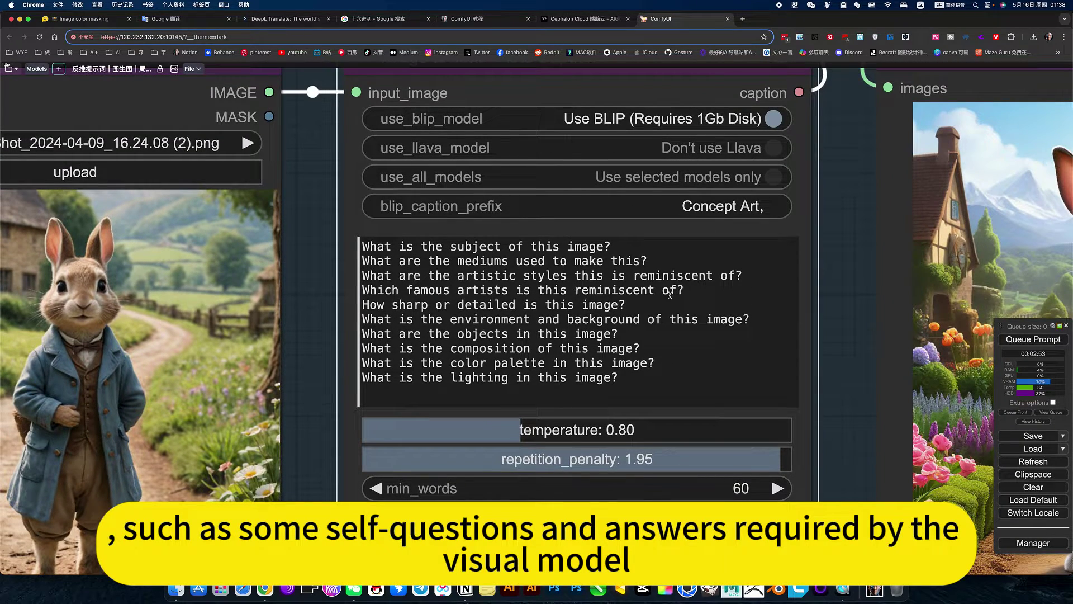
left_click_drag(840, 444, 855, 352)
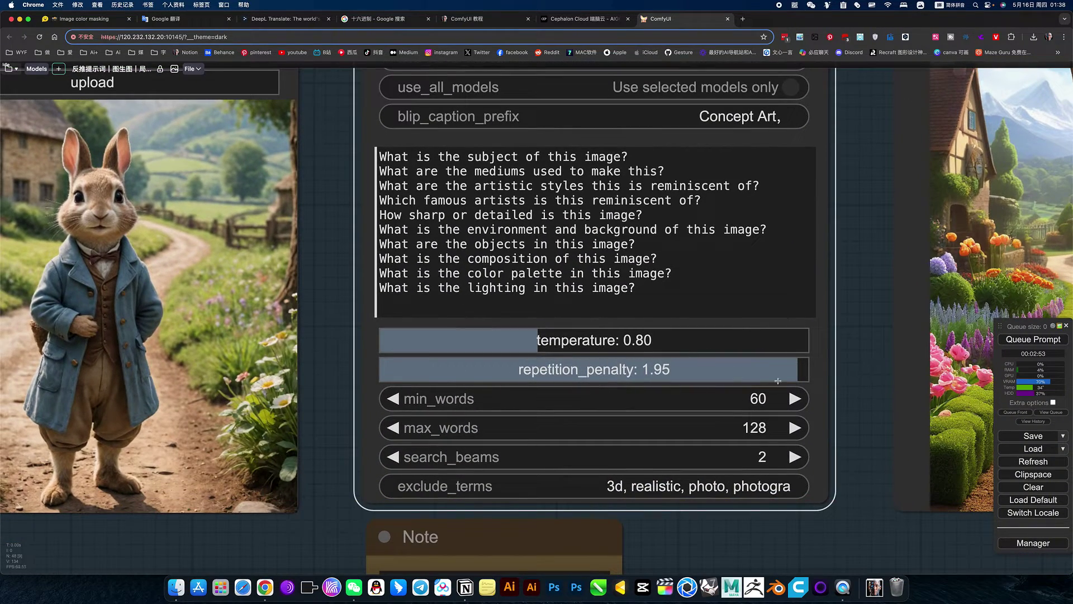
scroll(507, 369, "down", 4)
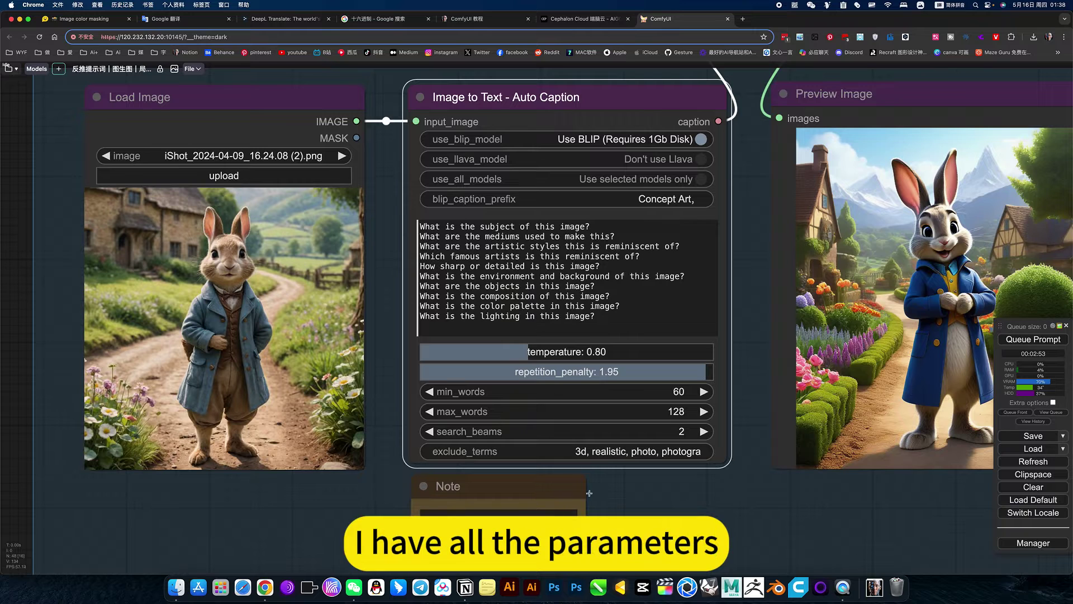
scroll(607, 458, "down", 4)
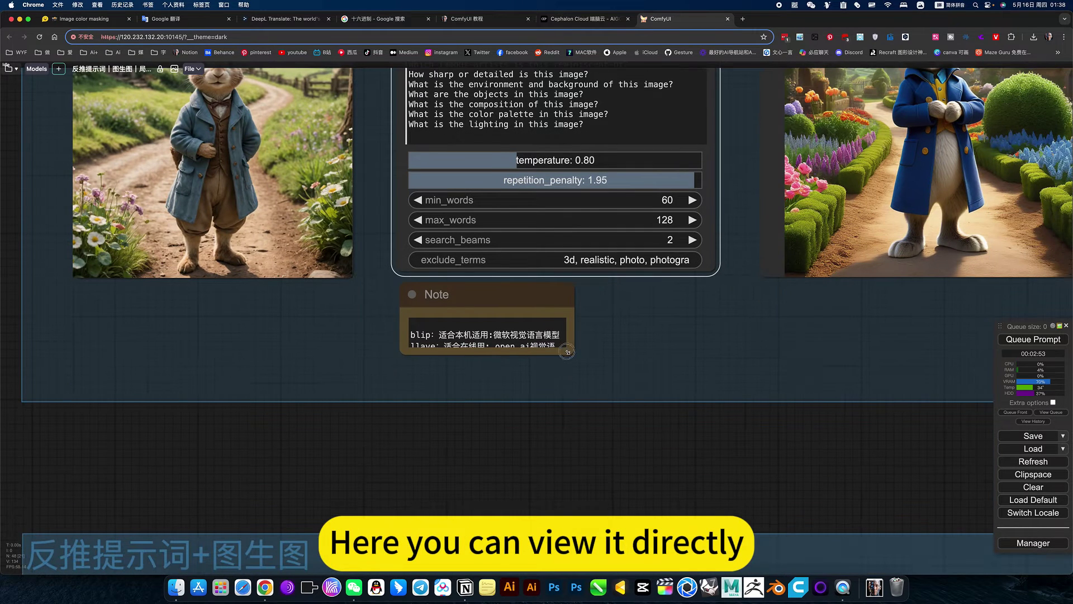
left_click_drag(576, 362, 681, 461)
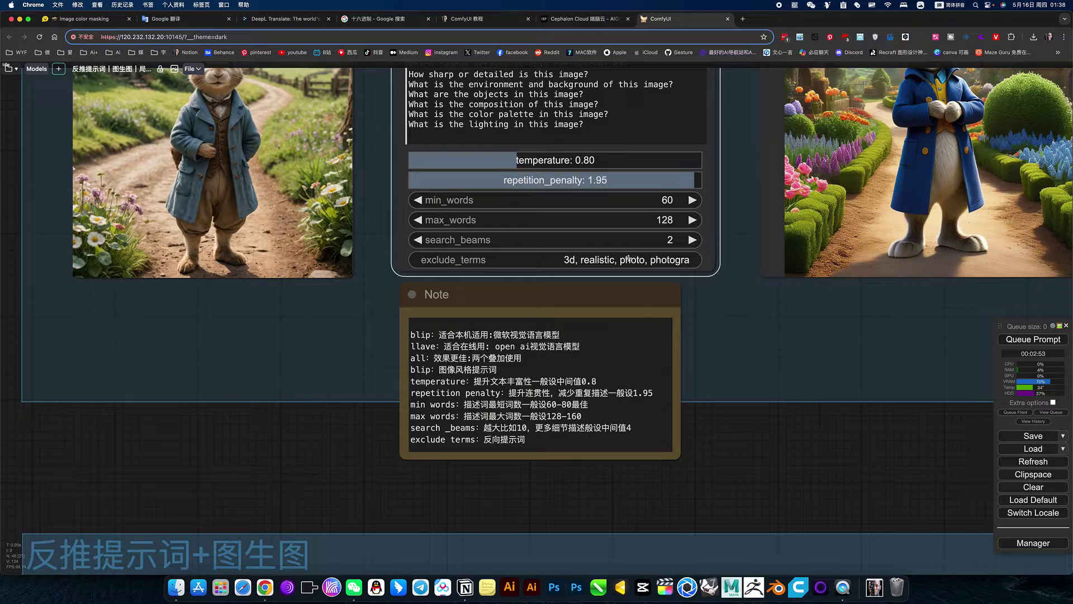
Switch to the ComfyUI 教程 notes in Notion and read the annotated 反推提示词+生图 workflow screenshot
key("ctrl+Up")
left_click(575, 131)
left_click(475, 18)
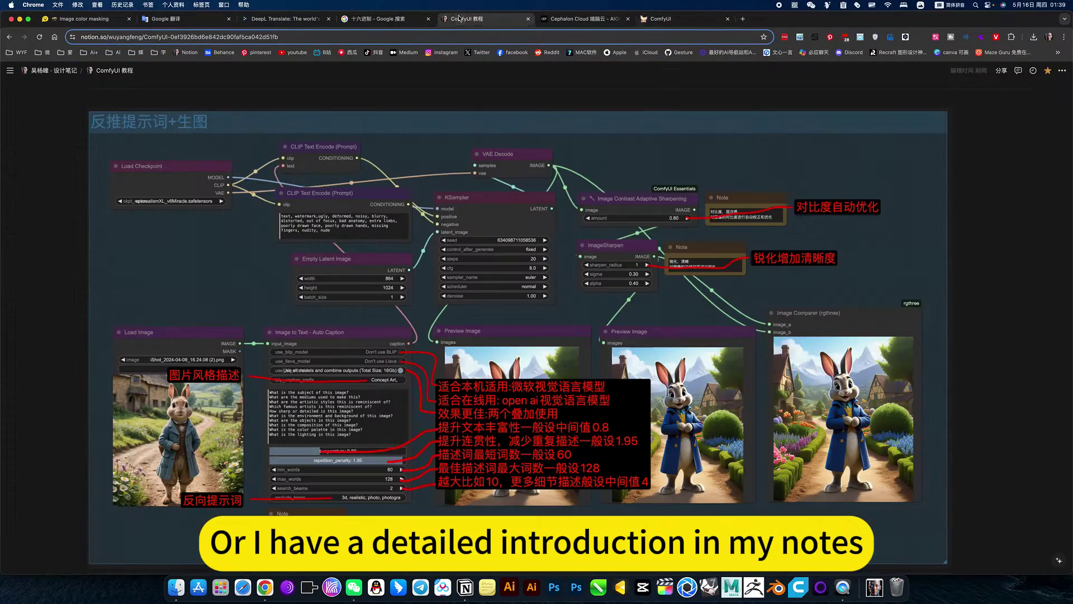
scroll(558, 326, "down", 2)
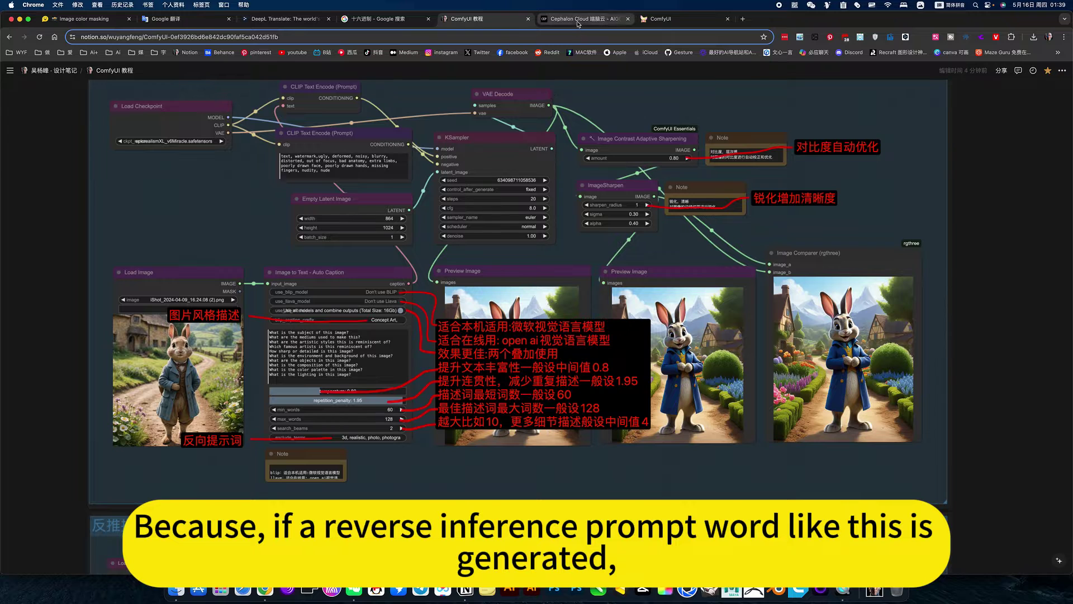
Return to the ComfyUI workflow and examine the rabbit in the first Preview Image node up close for sharpness
left_click(665, 19)
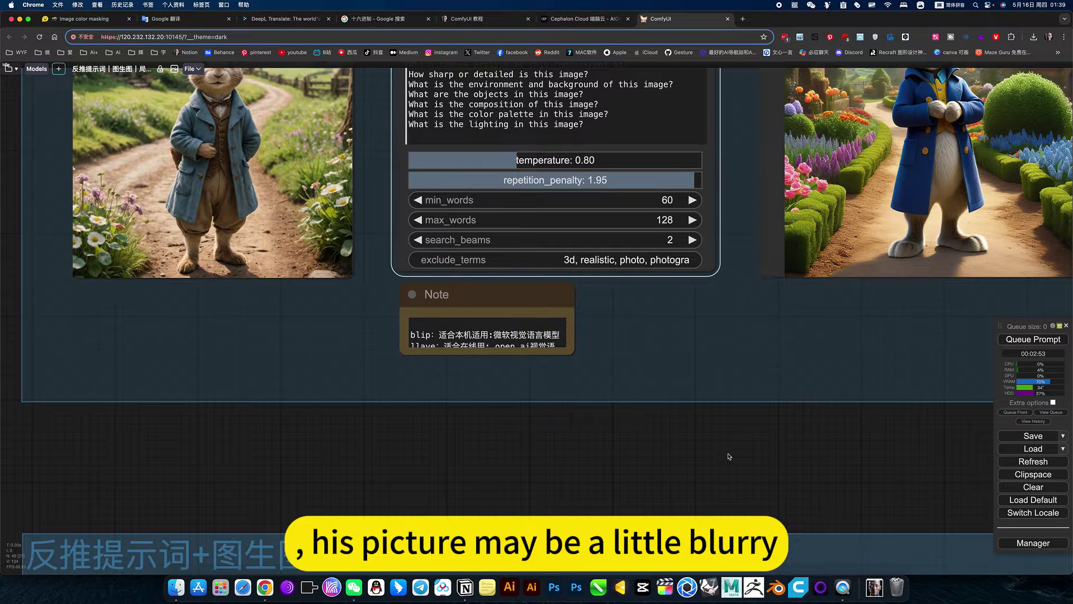
scroll(746, 346, "up", 5)
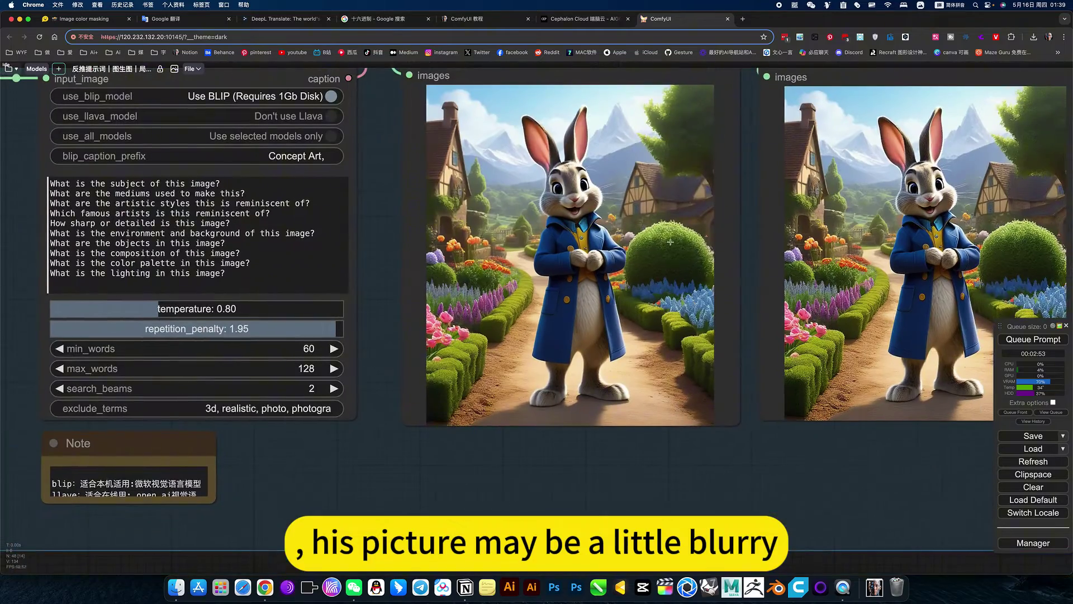
scroll(666, 233, "up", 6)
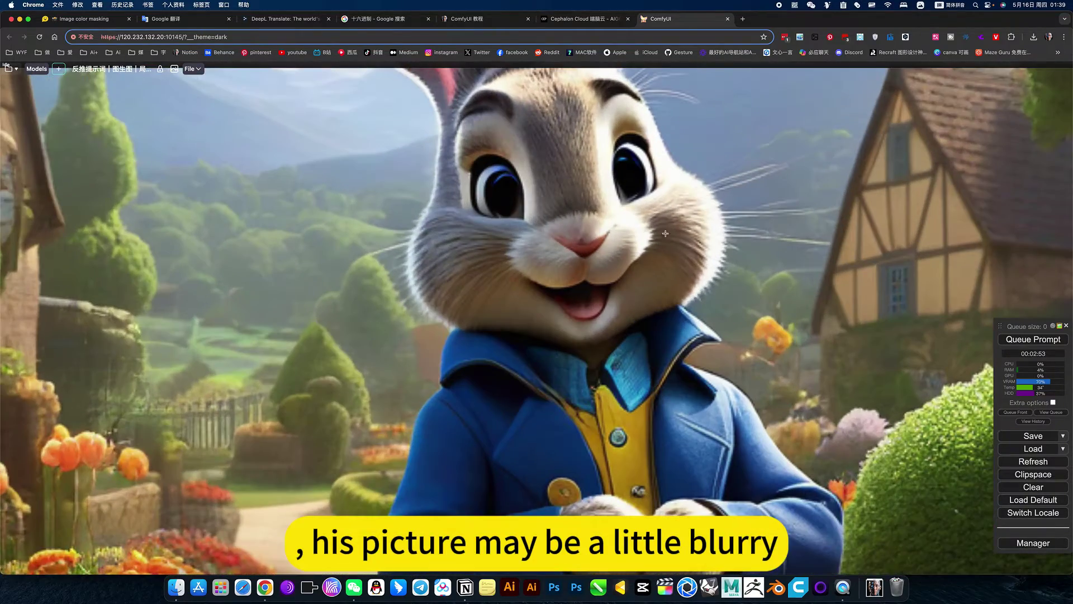
scroll(675, 258, "down", 10)
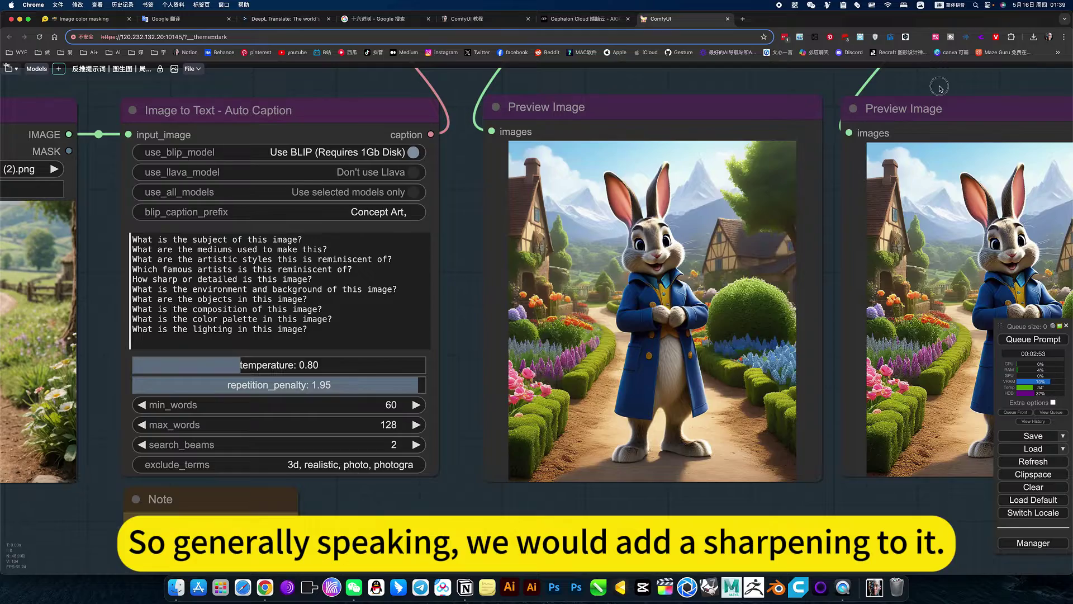
Examine the rabbit in the second Preview Image node up close, along with the sharpening nodes that feed it
left_click_drag(939, 88, 425, 157)
scroll(504, 343, "up", 12)
scroll(503, 342, "up", 4)
scroll(504, 342, "down", 4)
scroll(504, 343, "up", 4)
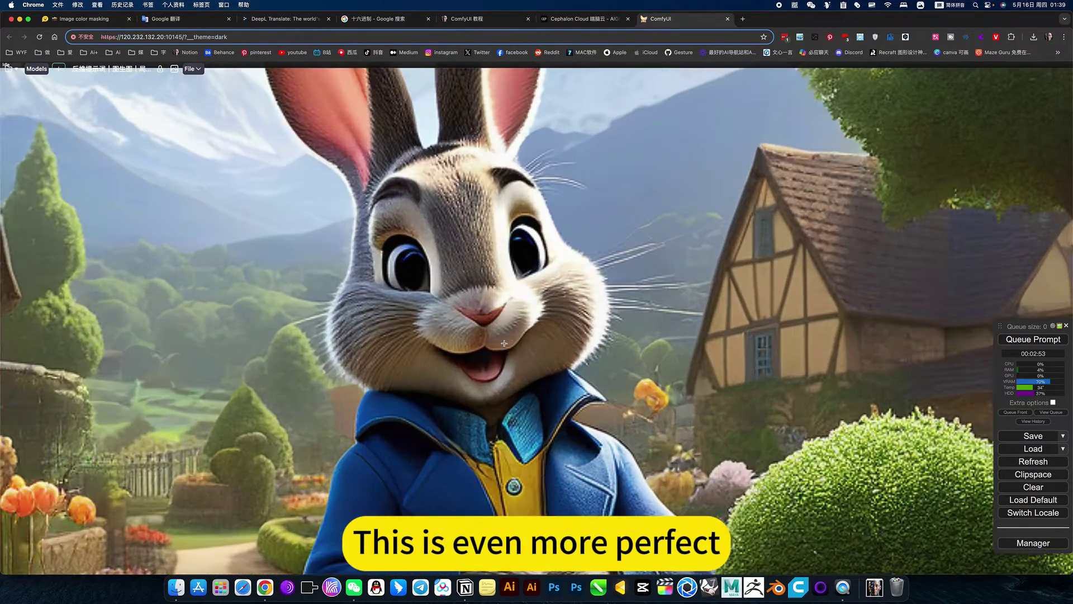
scroll(473, 339, "down", 6)
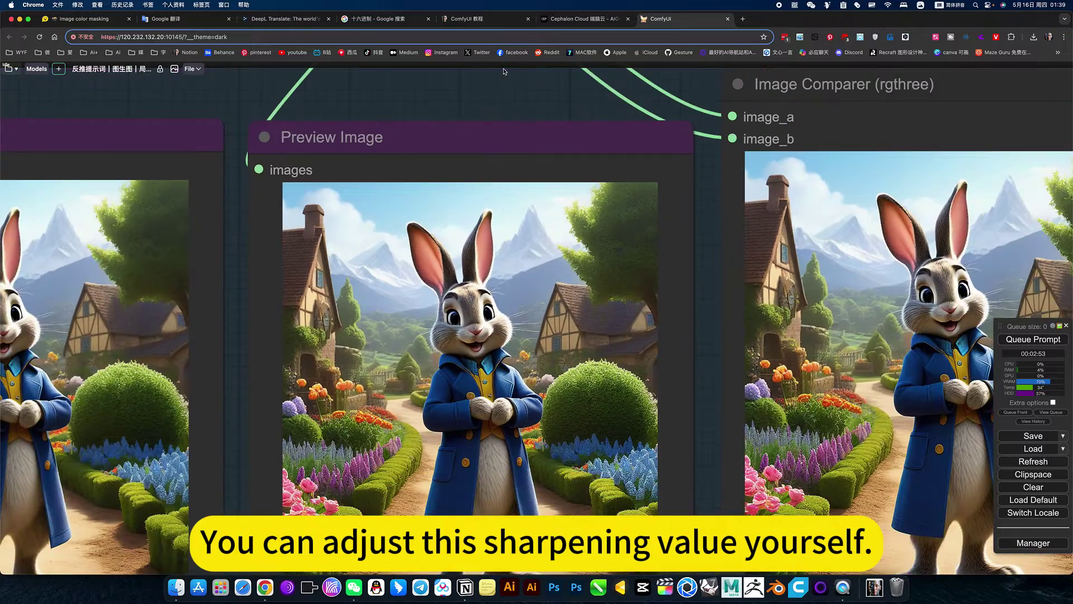
scroll(503, 73, "down", 5)
left_click_drag(487, 96, 647, 330)
scroll(524, 270, "down", 4)
left_click_drag(438, 96, 499, 102)
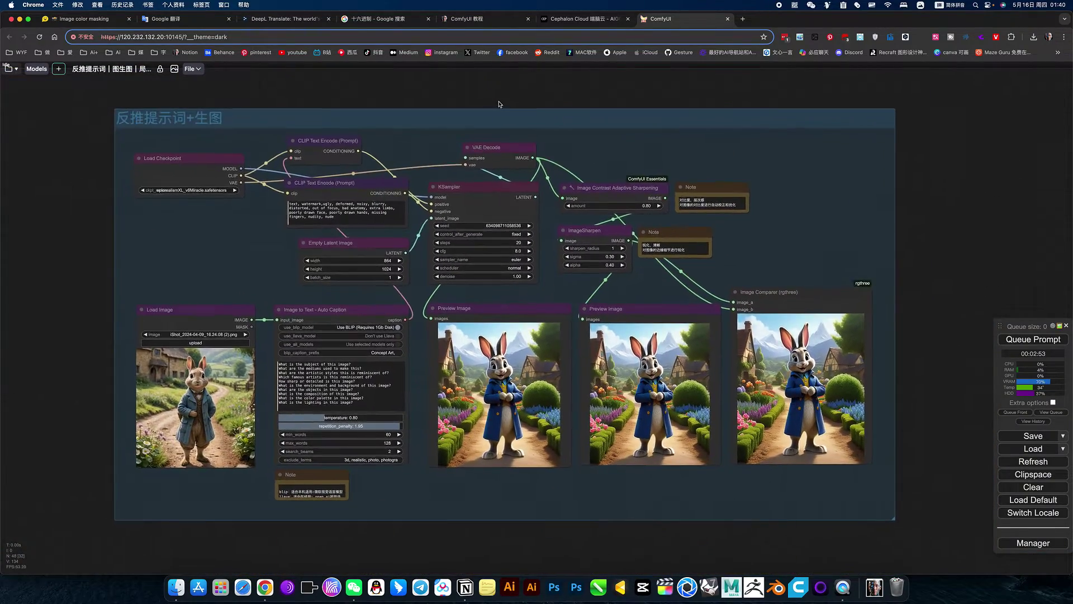
Review the Notion notes on img2txt node installation, model downloads, the annotated workflows and the downloadable workflow JSON file
left_click(485, 19)
scroll(237, 289, "up", 15)
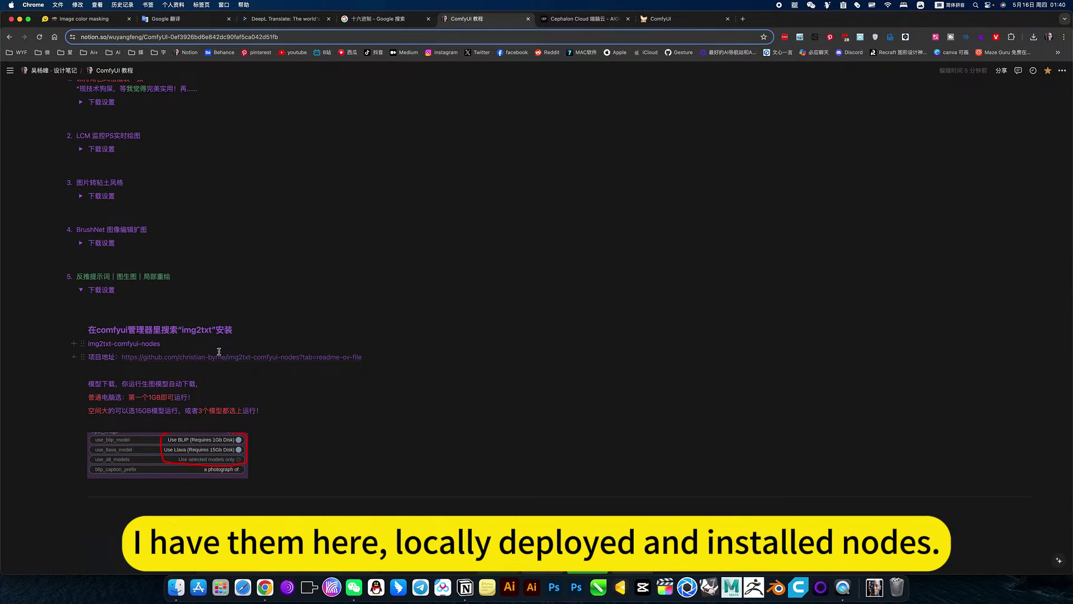
scroll(238, 392, "down", 5)
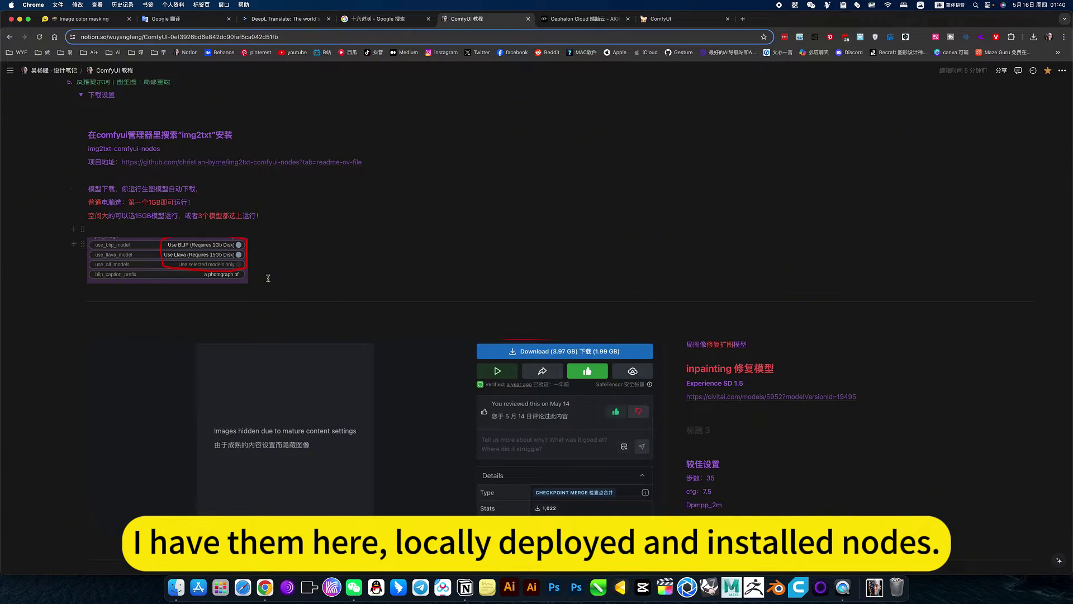
scroll(268, 278, "down", 13)
scroll(454, 347, "down", 13)
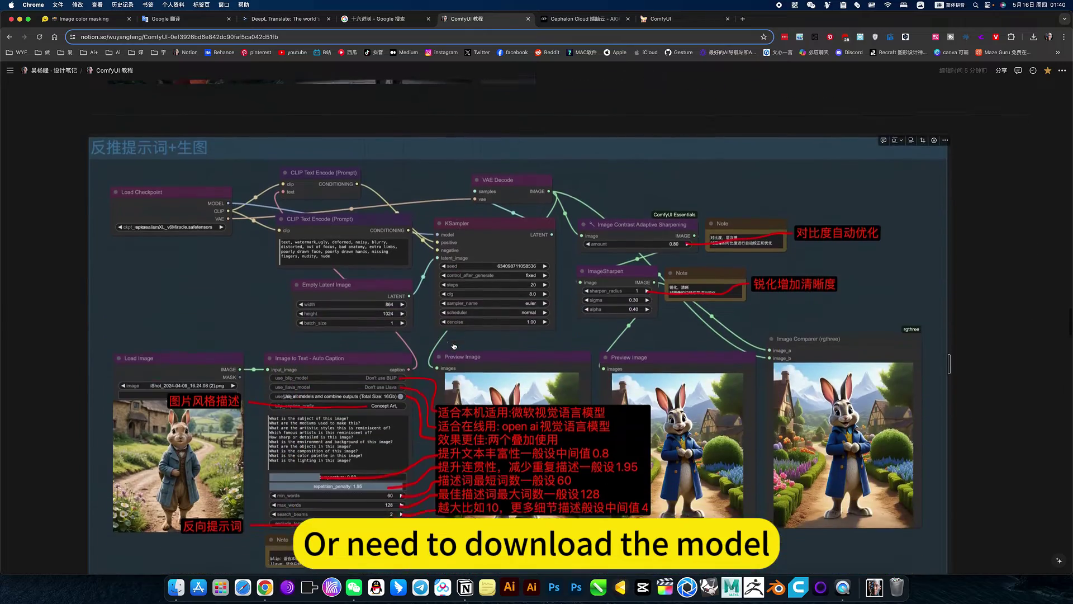
scroll(454, 346, "up", 7)
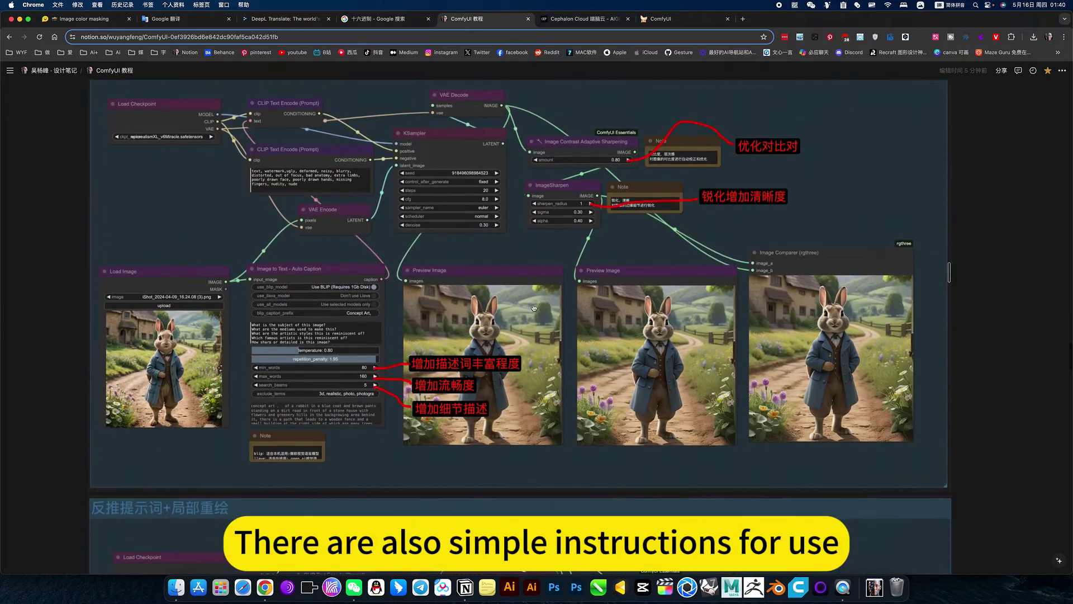
scroll(454, 346, "down", 14)
scroll(505, 321, "down", 6)
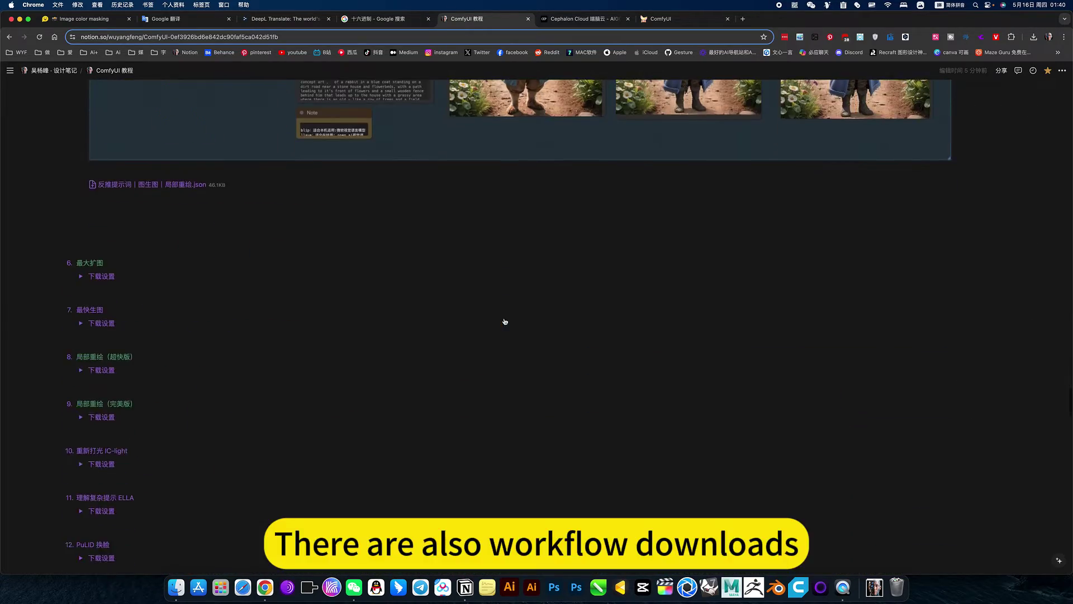
scroll(330, 290, "up", 2)
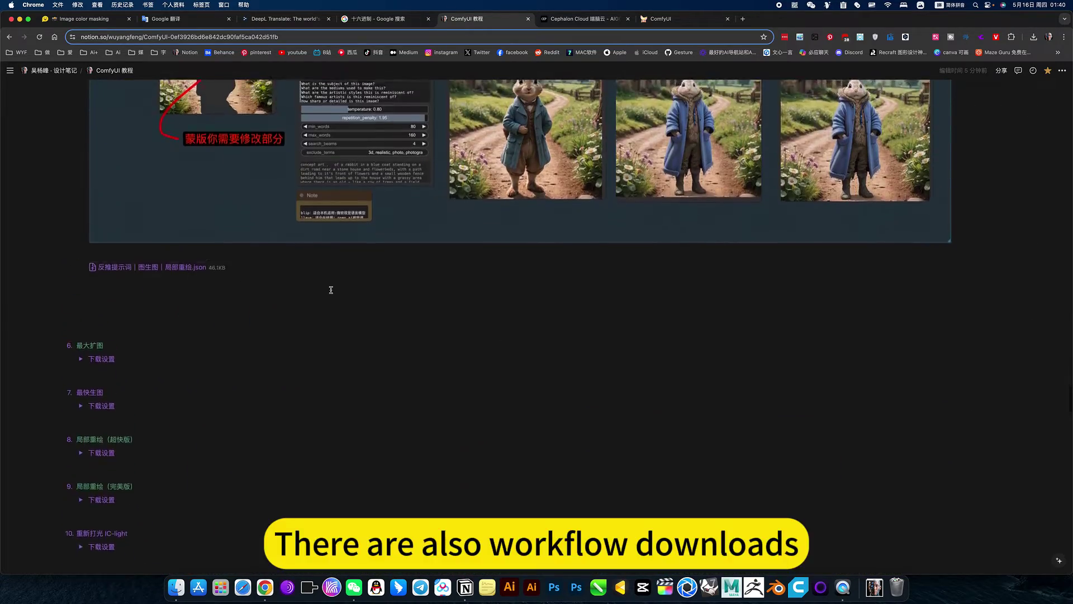
Switch to Cephalon Cloud and look at the professional design edition (专业设计版) of ComfyUI among its popular applications
left_click(585, 19)
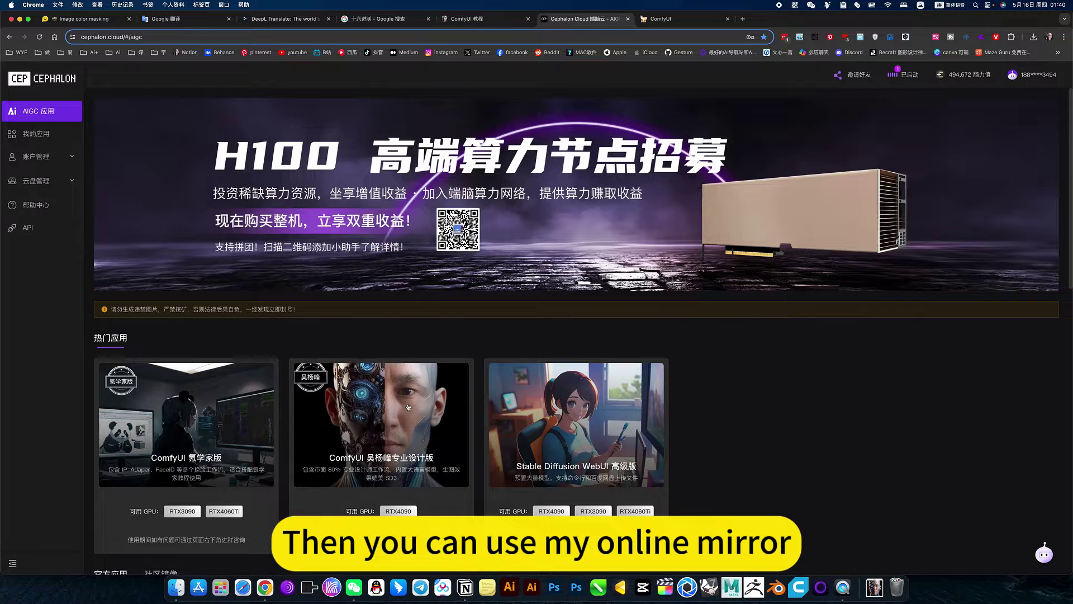
left_click(394, 461)
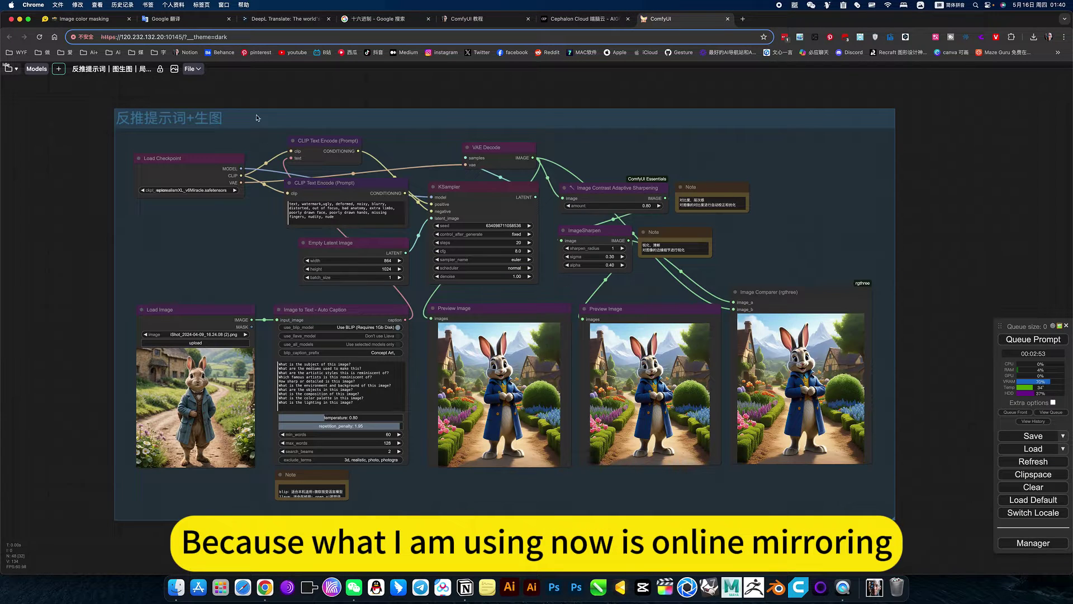
Browse the saved workflows in the ComfyUI workspace folder and reopen 反推提示词 | 图生图 | 局部重绘
left_click(11, 69)
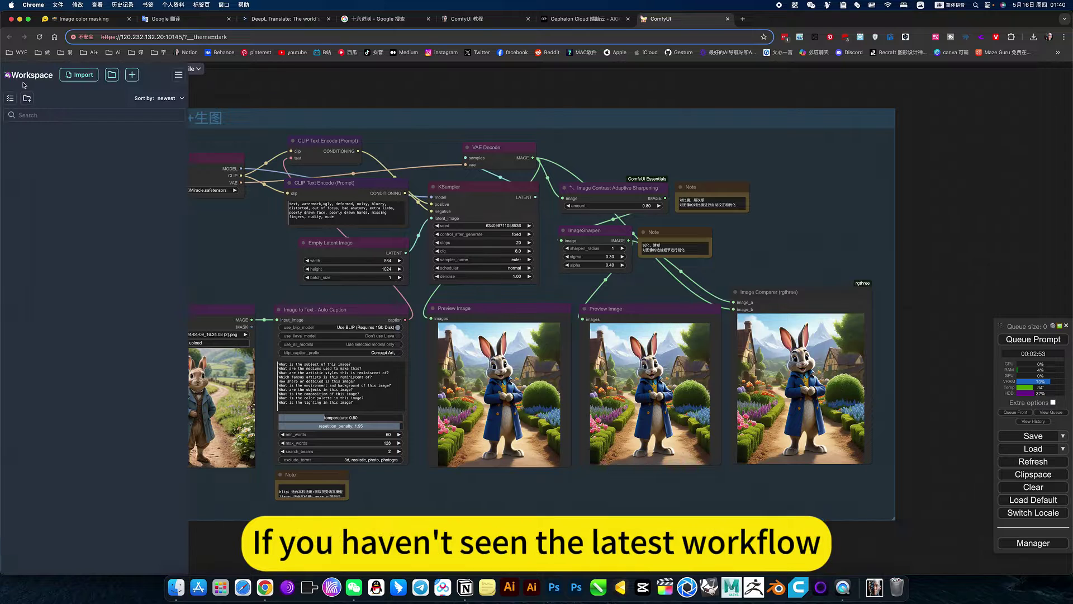
left_click(17, 133)
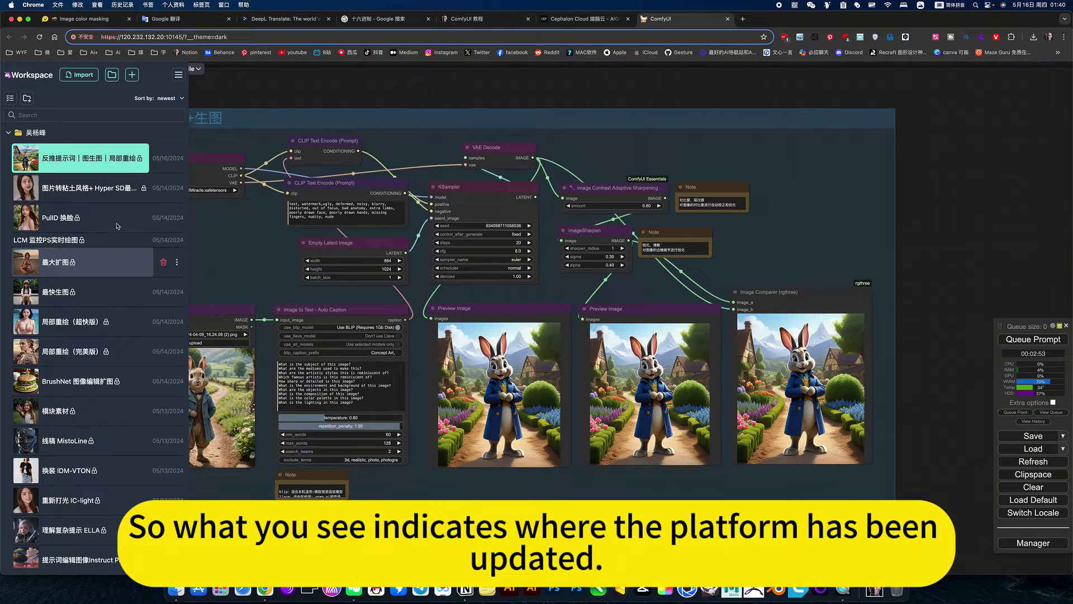
scroll(86, 208, "down", 5)
scroll(87, 207, "up", 5)
left_click(59, 162)
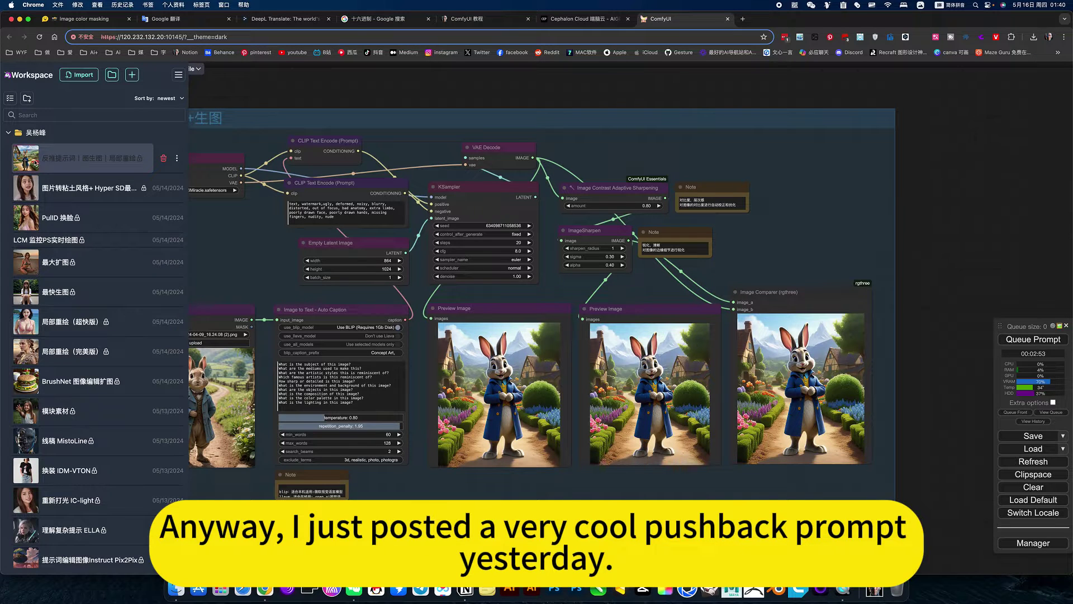
left_click(386, 91)
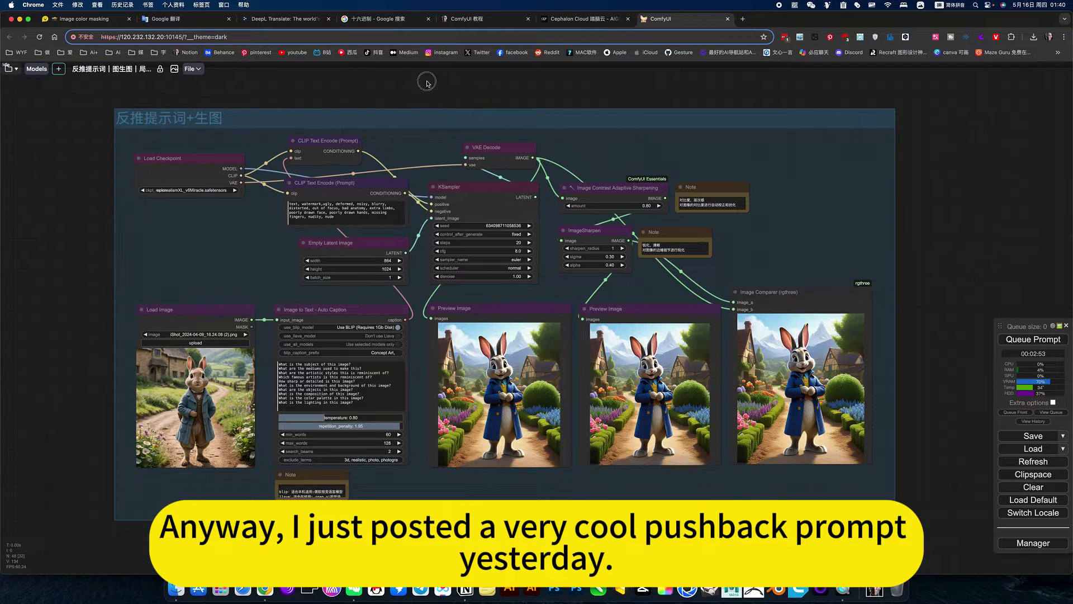
Try Llava alongside BLIP and the use_all_models option in the Auto Caption node, and return to BLIP alone
scroll(452, 338, "up", 5)
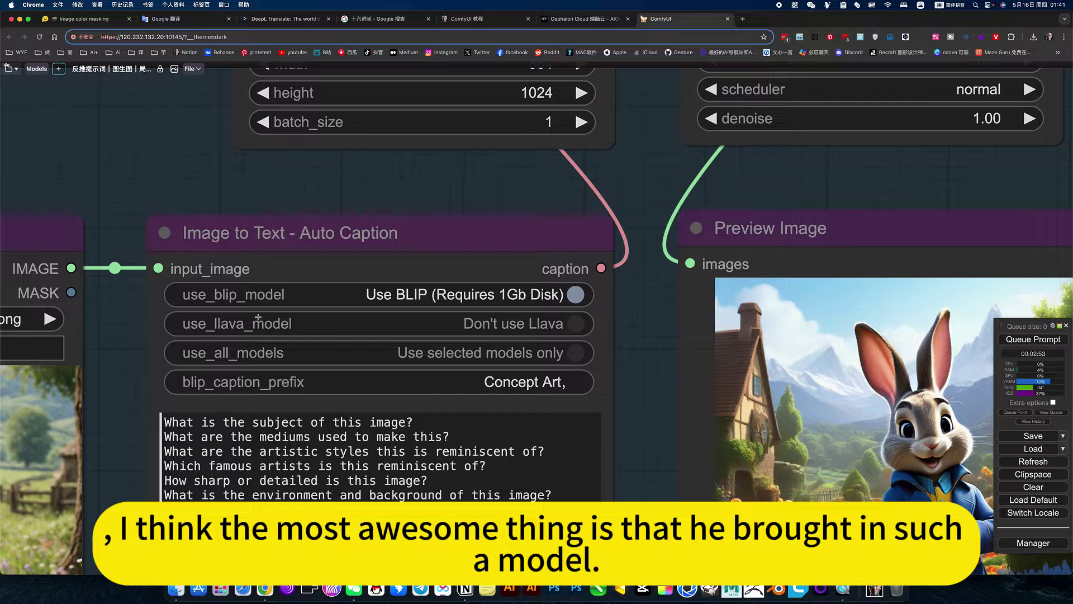
left_click(573, 324)
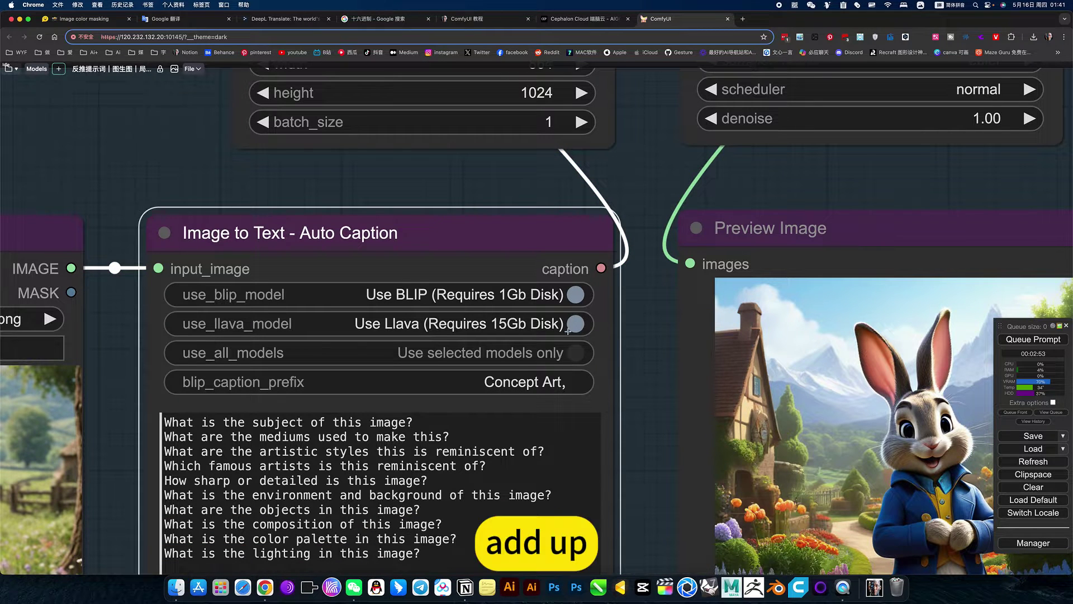
left_click(576, 354)
left_click(576, 352)
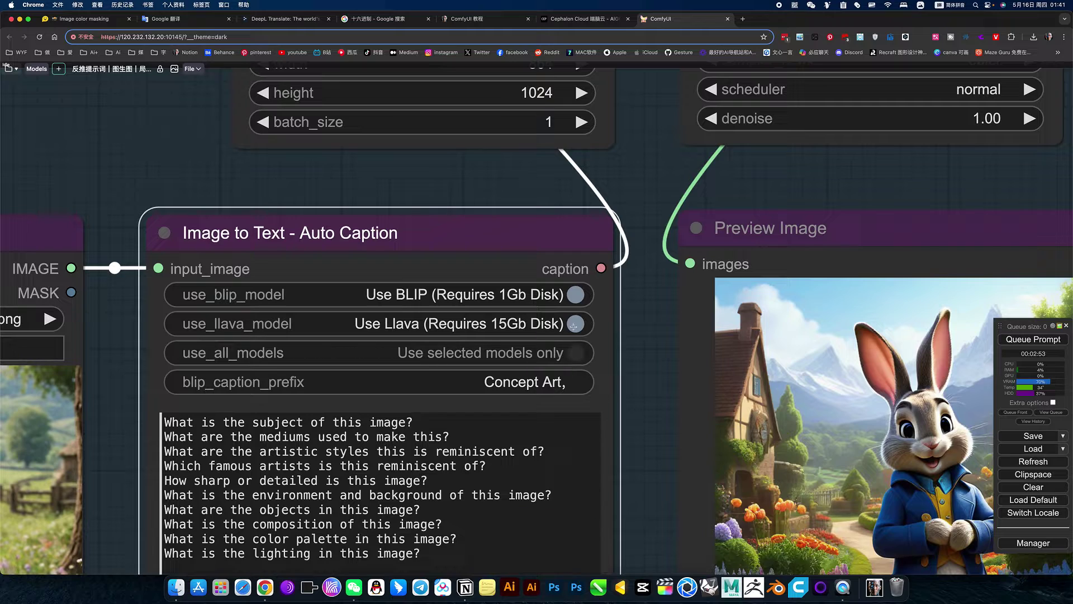
left_click(575, 324)
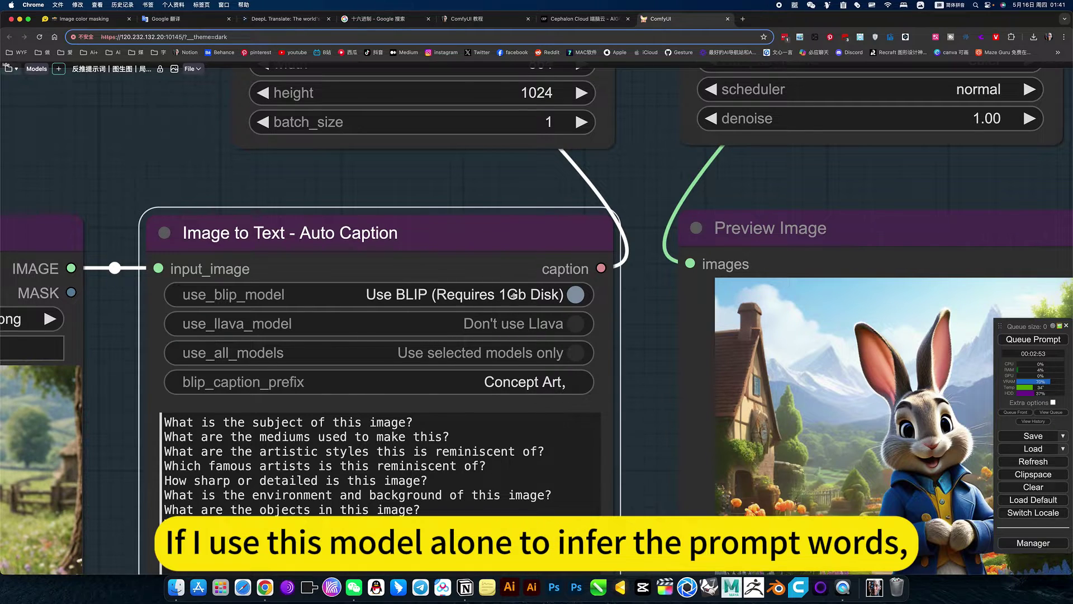
Bypass the nodes of the 反推提示词+局部重绘 and 反推提示词+图生图 groups
scroll(628, 379, "down", 10)
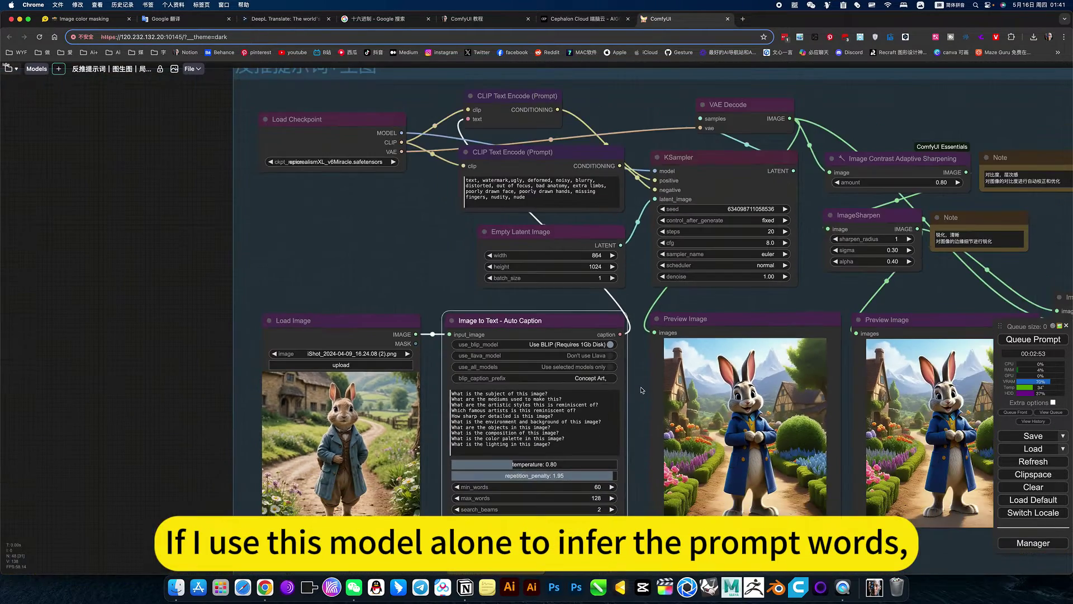
scroll(575, 387, "down", 10)
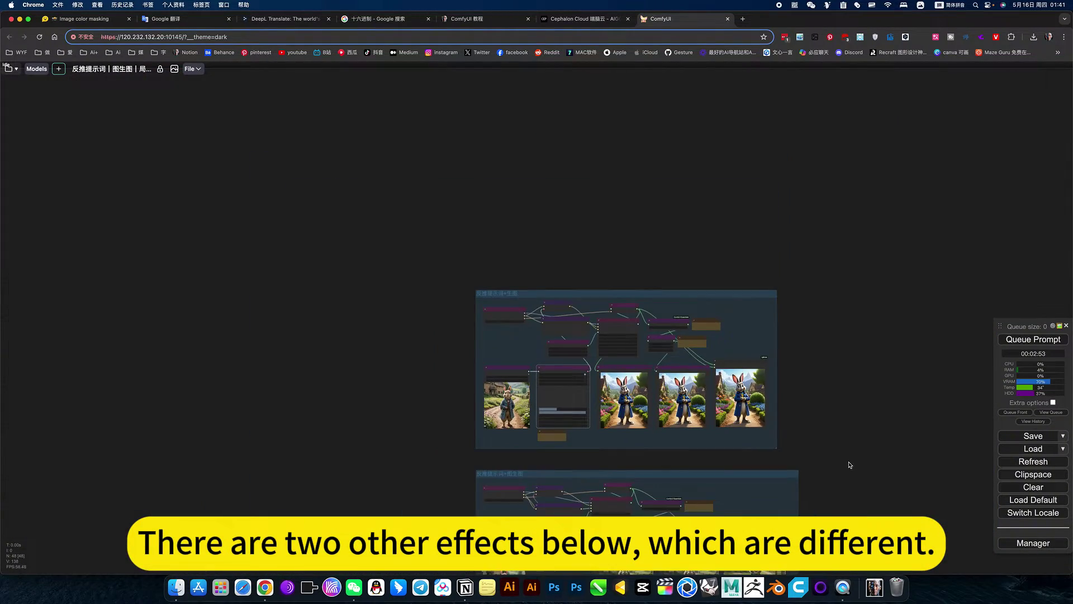
left_click_drag(849, 465, 742, 230)
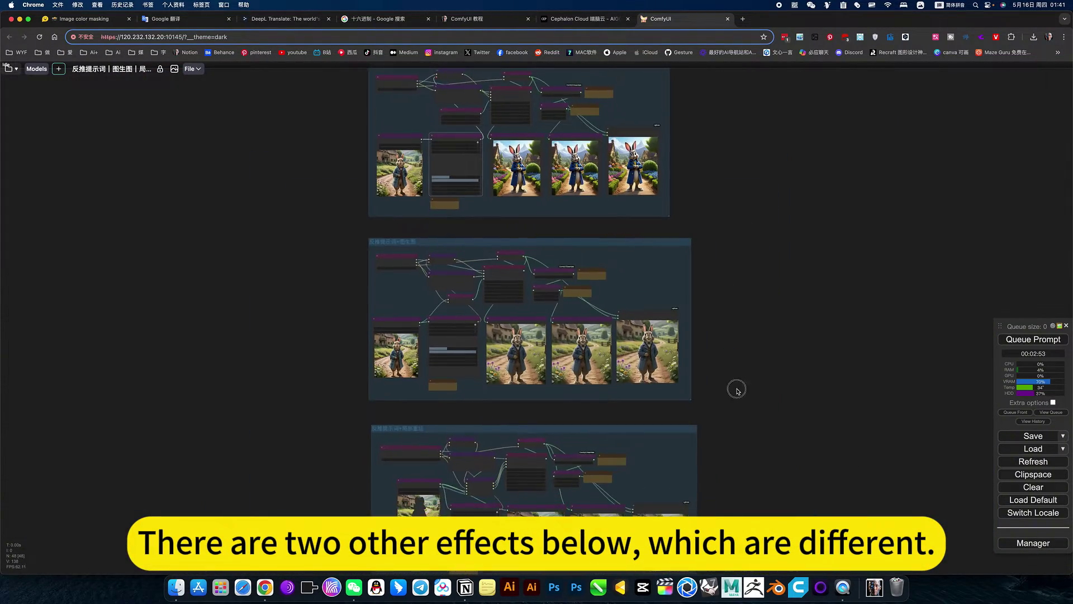
left_click_drag(738, 381, 759, 320)
right_click(674, 373)
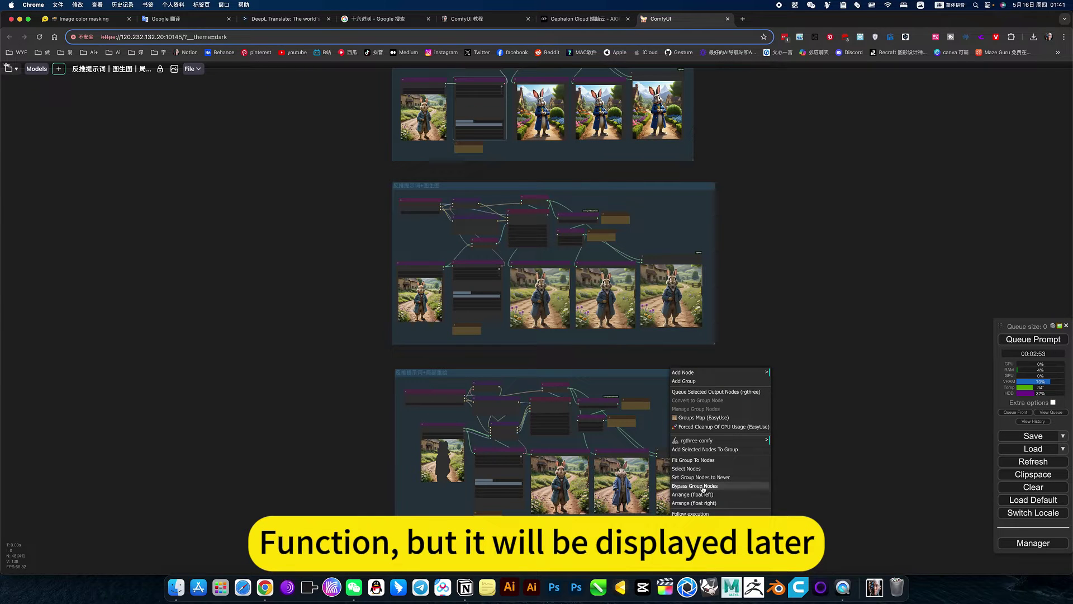
left_click(703, 488)
right_click(676, 249)
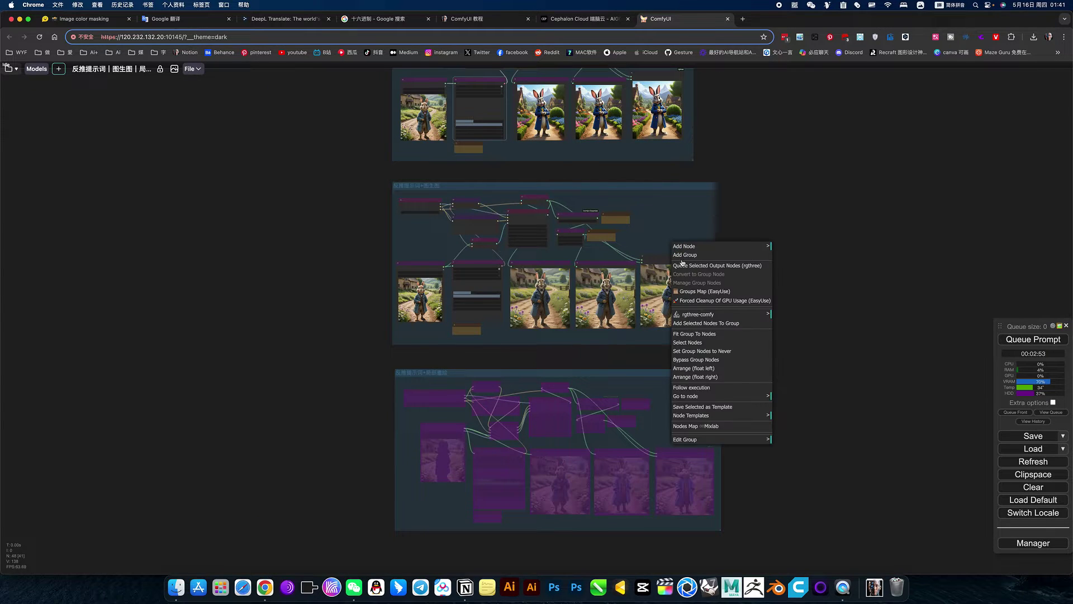
left_click(695, 361)
Look through the installed models offered by the Load Checkpoint node in the 反推提示词+生图 group, keeping the current checkpoint
scroll(777, 339, "up", 5)
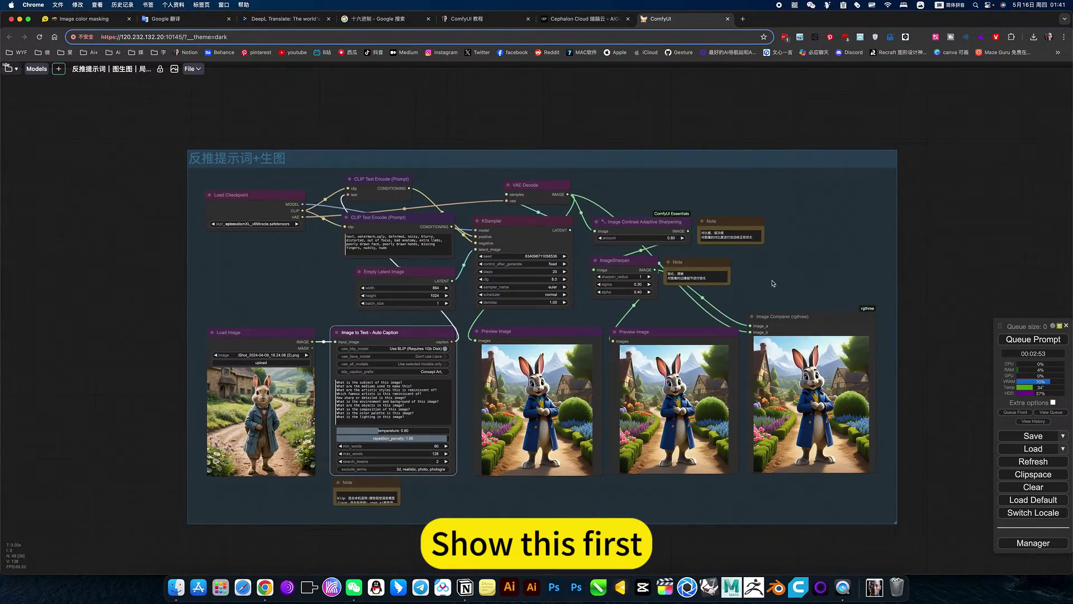
scroll(773, 283, "up", 3)
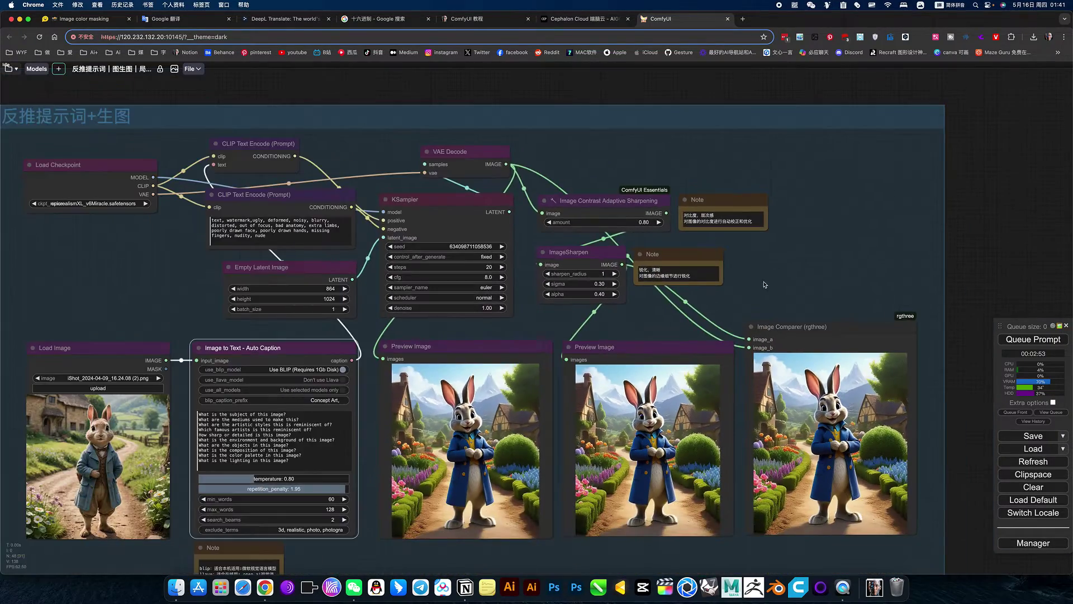
left_click_drag(764, 284, 815, 262)
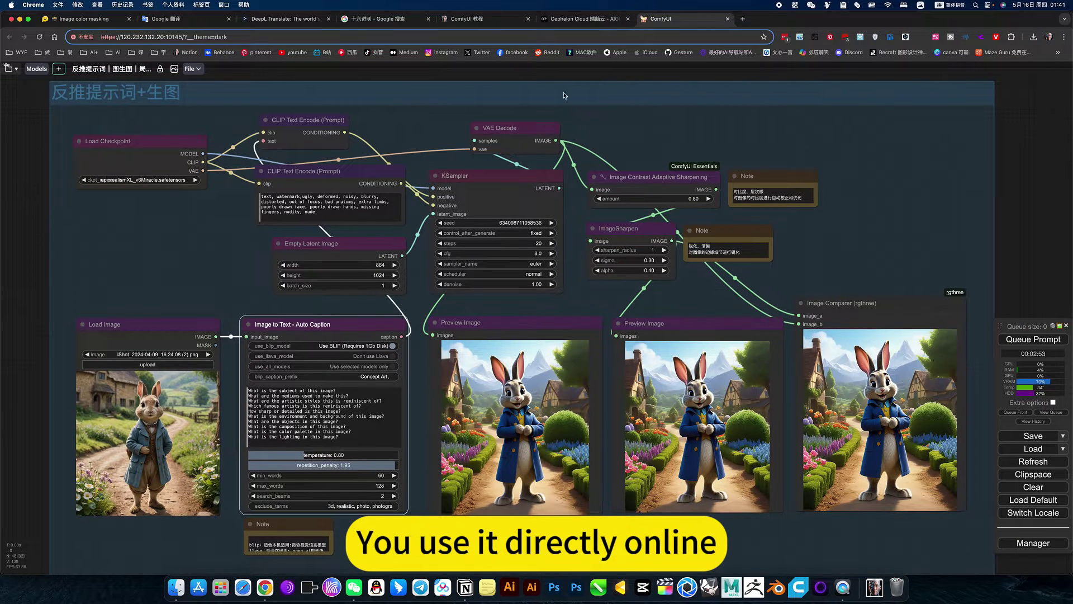
left_click(168, 180)
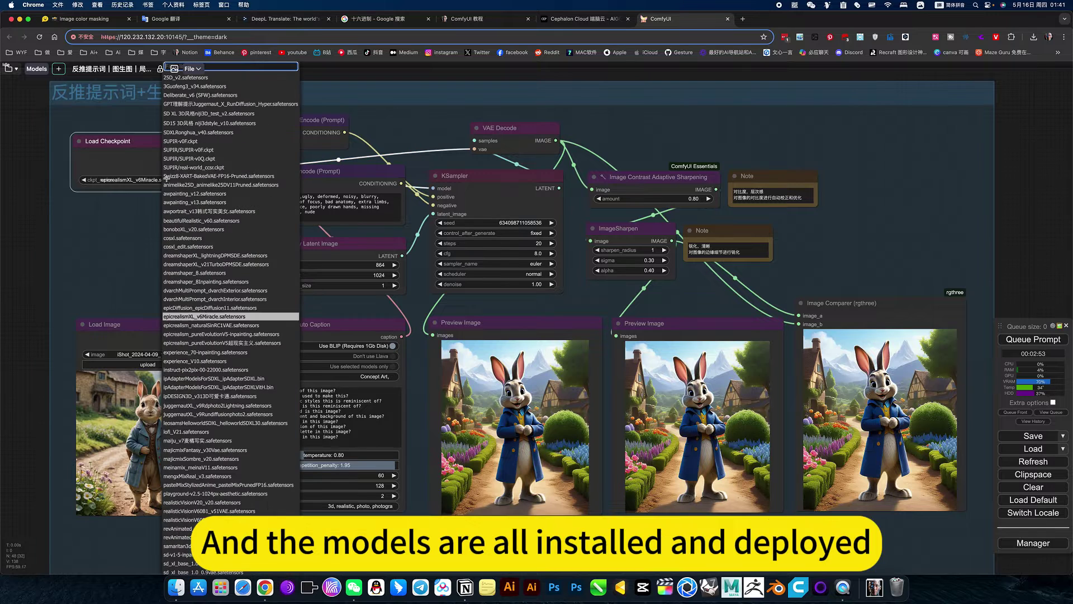
left_click(134, 243)
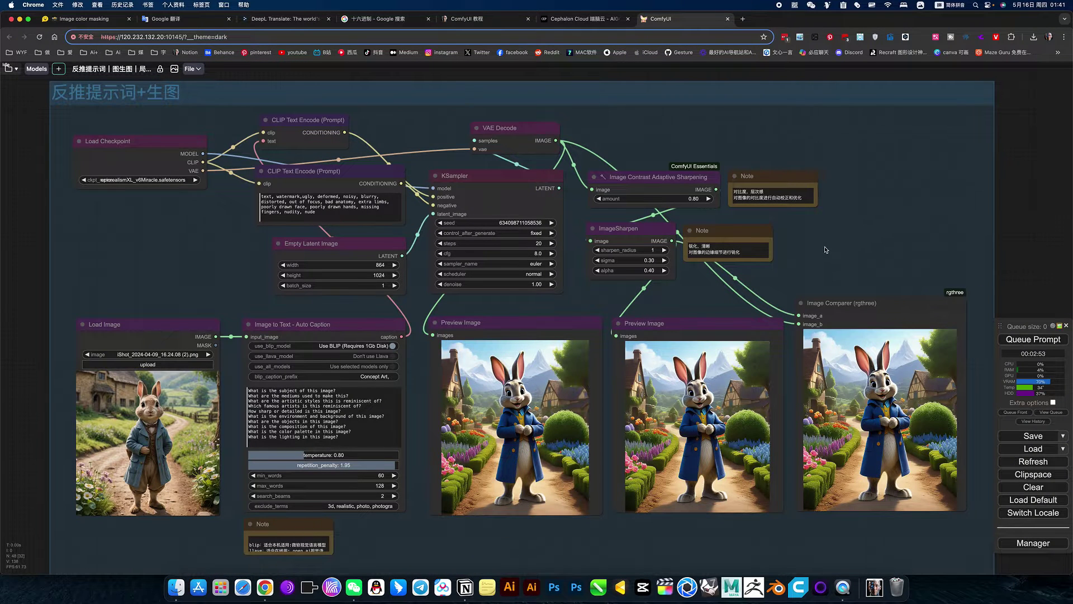
Run the 反推提示词+生图 group with BLIP captioning and inspect the generated caption and preview images
left_click_drag(824, 254, 833, 260)
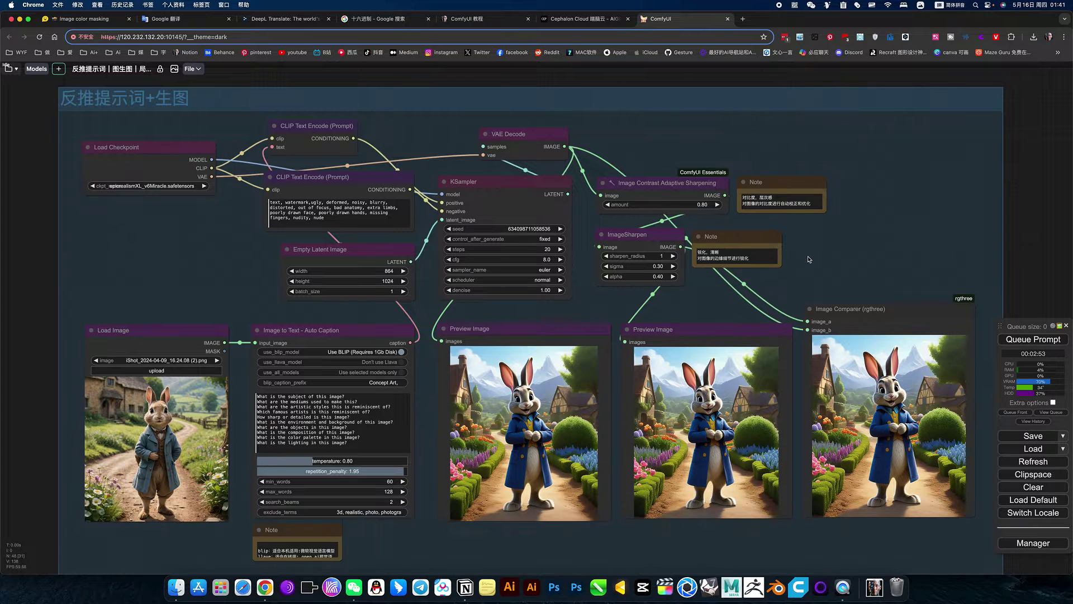
mouse_move(811, 257)
left_mouse_down()
mouse_move(824, 258)
mouse_move(809, 259)
left_mouse_up()
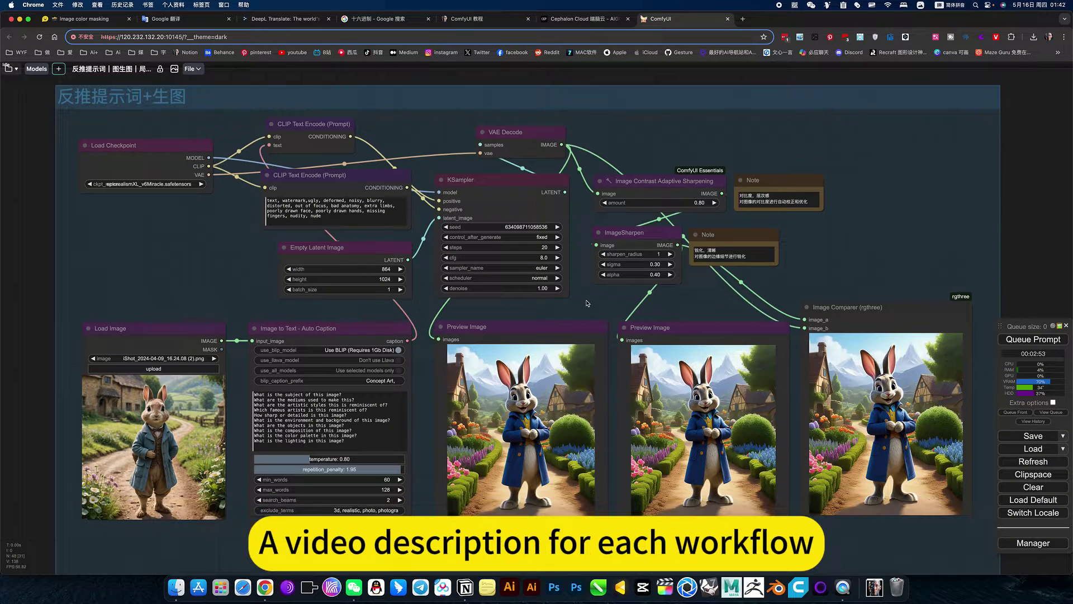
left_click_drag(587, 303, 595, 303)
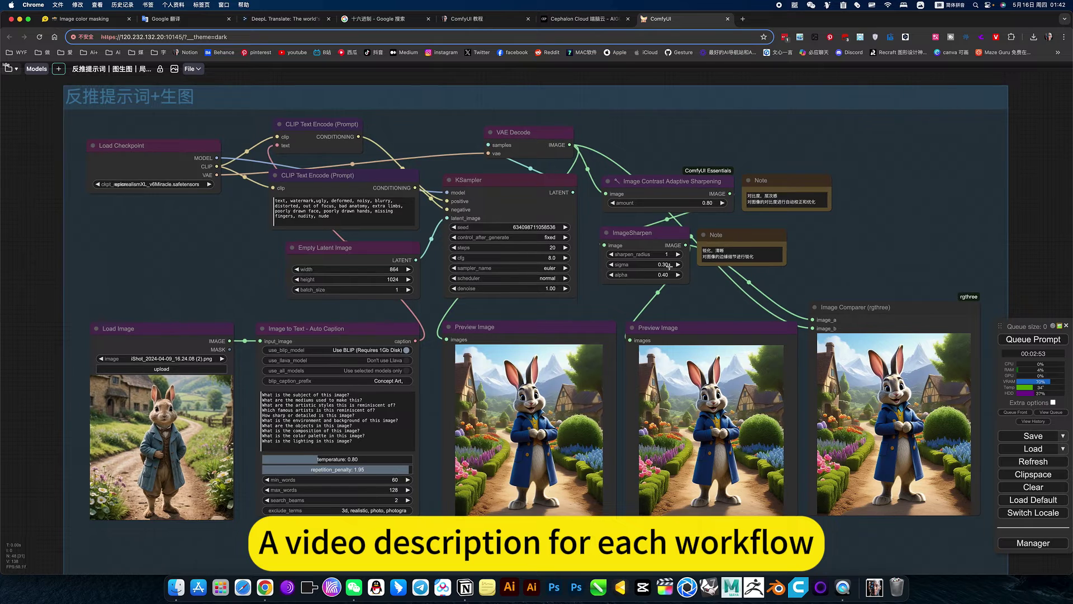
left_click(1033, 339)
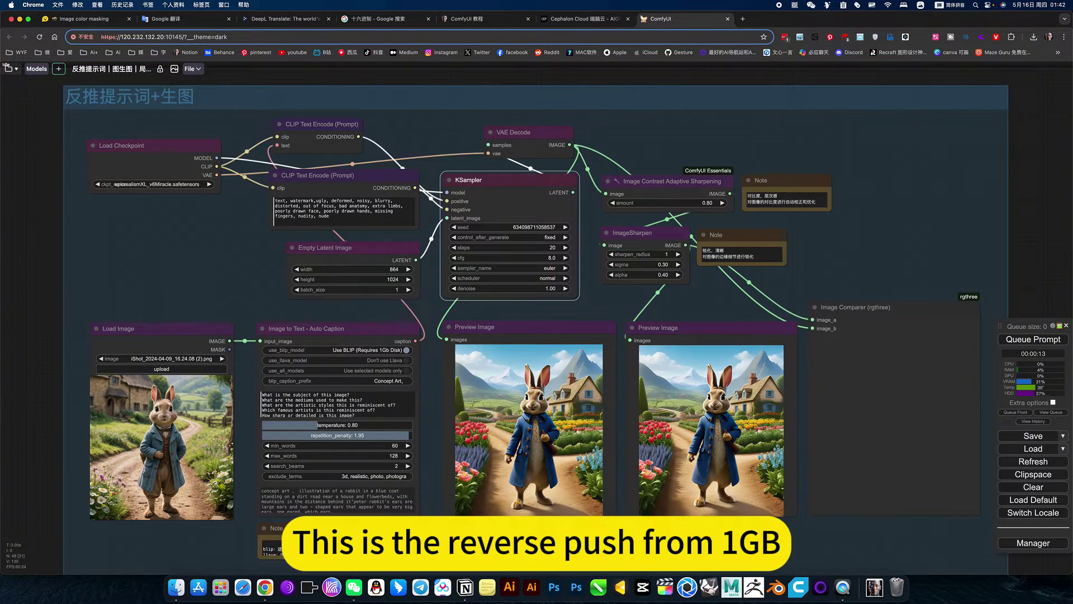
scroll(570, 510, "up", 6)
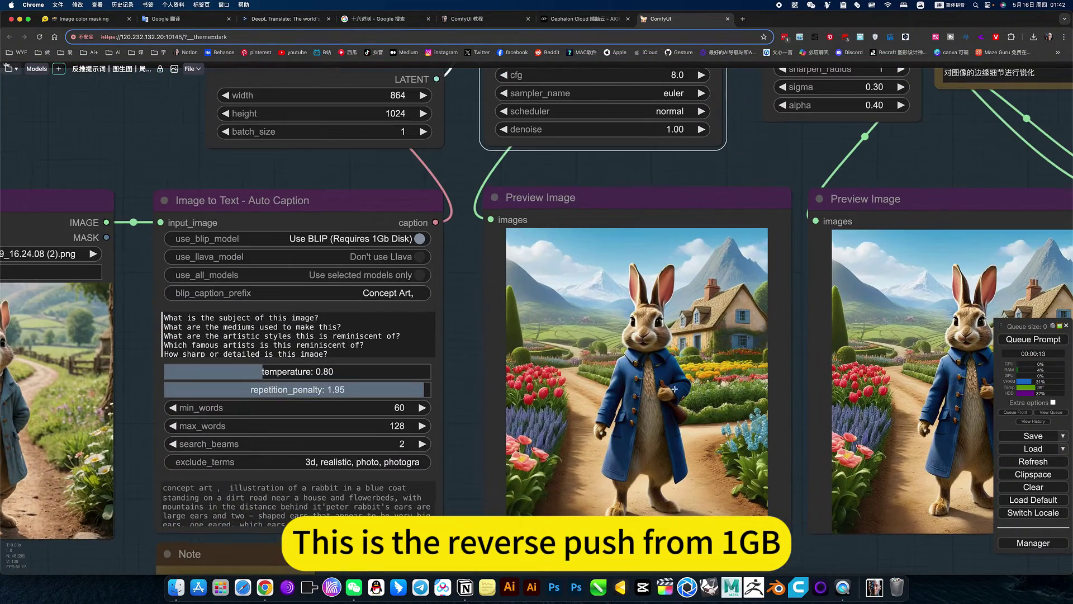
Run the BLIP captioning workflow again with the image feed shown and its thumbnails slightly enlarged
left_click(1061, 327)
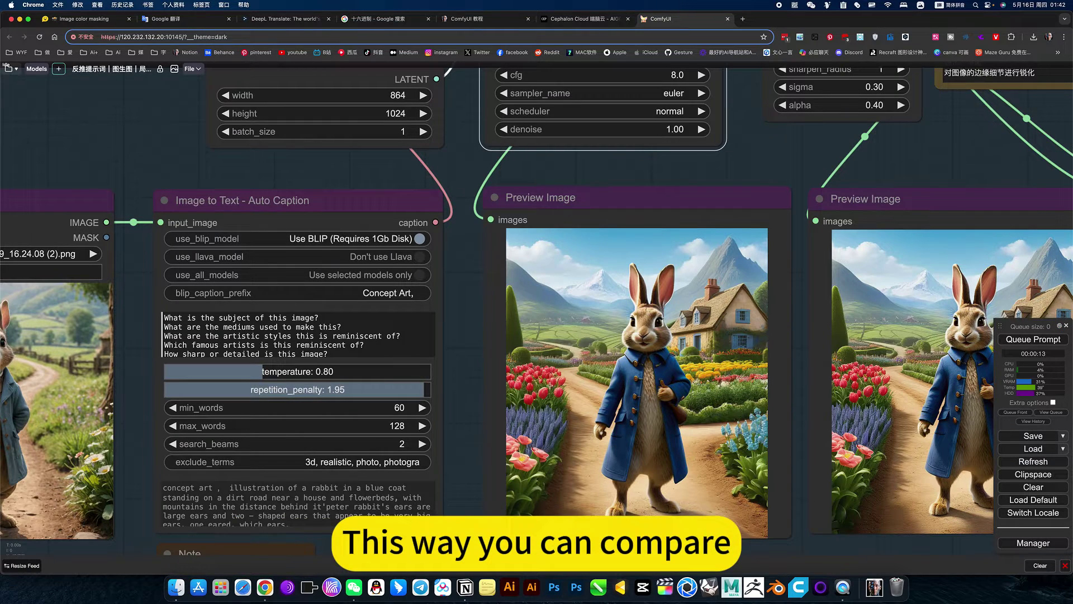
scroll(509, 413, "down", 5)
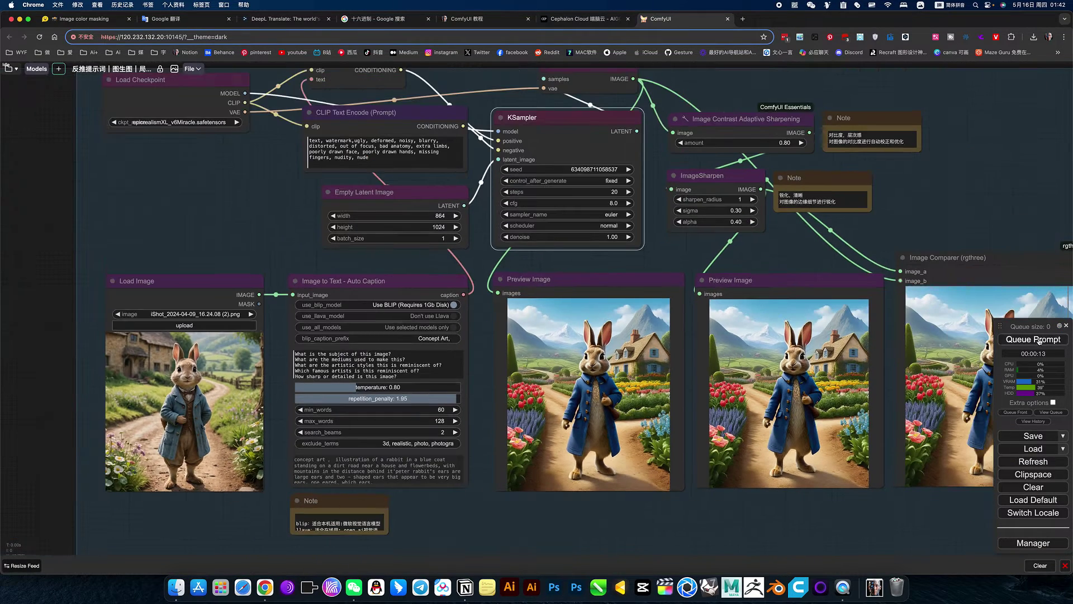
left_click(1039, 339)
scroll(545, 510, "down", 2)
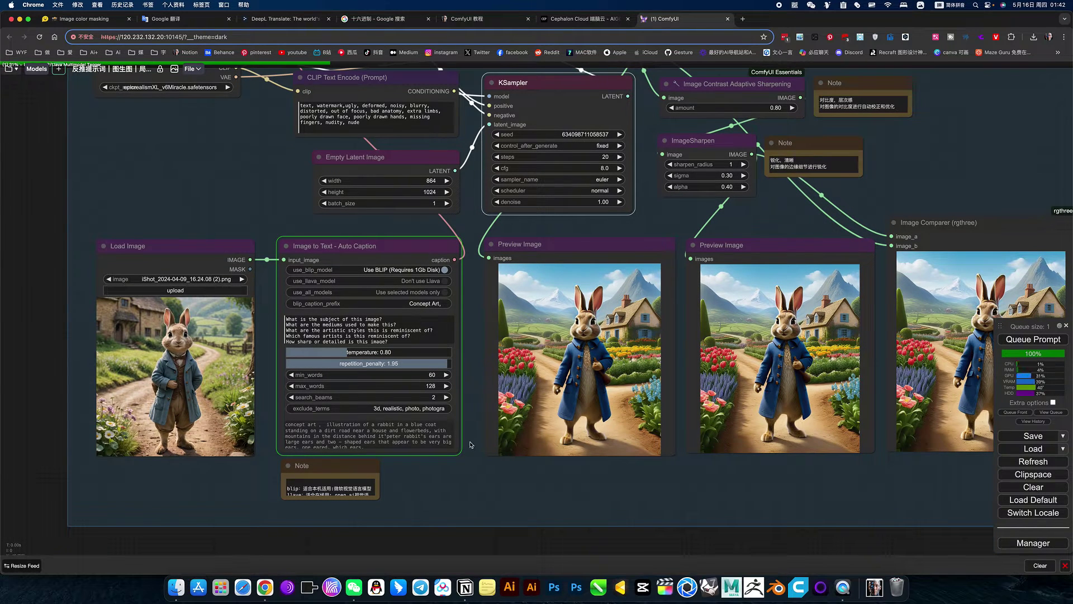
scroll(399, 382, "up", 6)
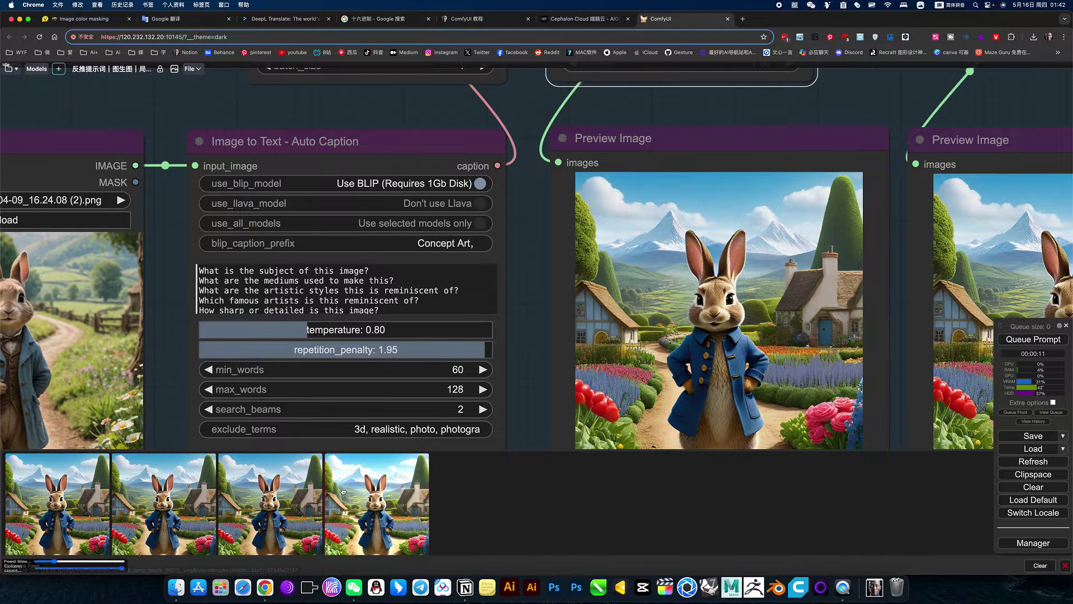
left_click_drag(57, 556, 64, 556)
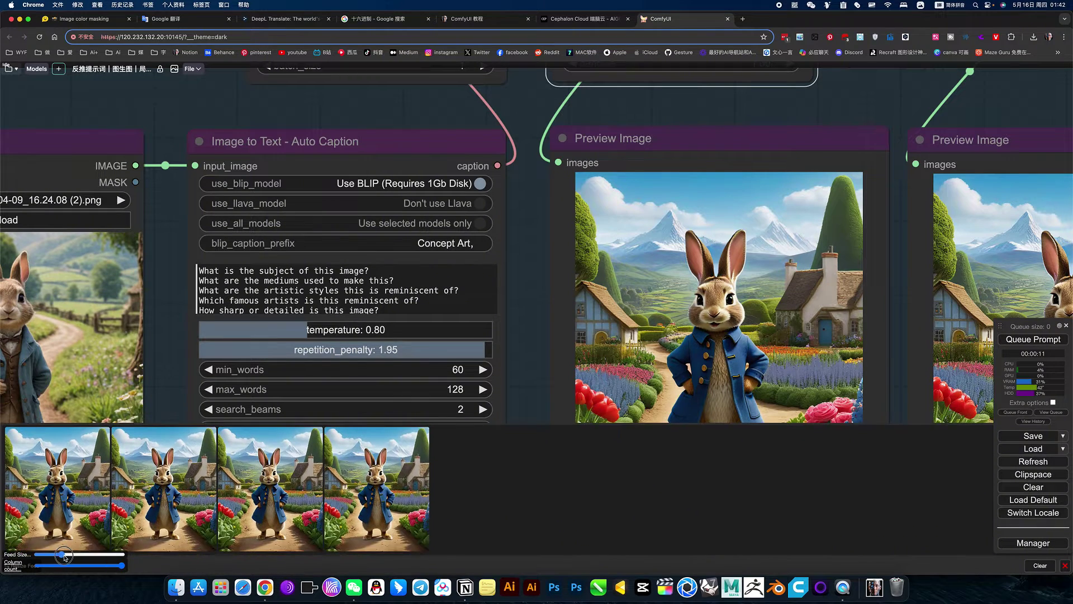
Turn off BLIP in the Auto Caption node, enable use_all_models to combine the outputs, and queue the prompt
scroll(536, 352, "down", 3)
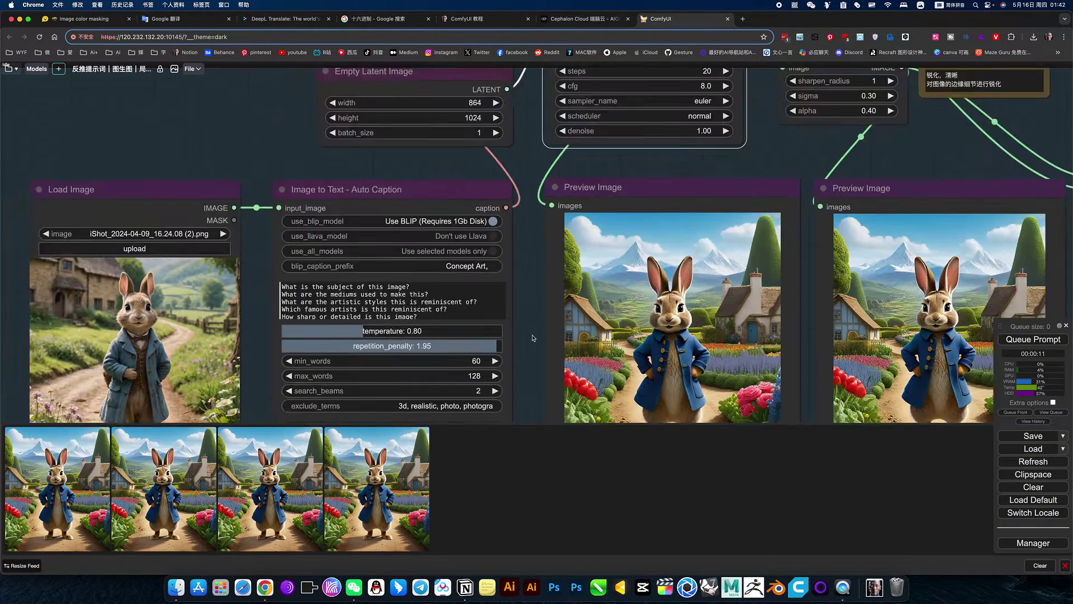
left_click_drag(538, 352, 532, 303)
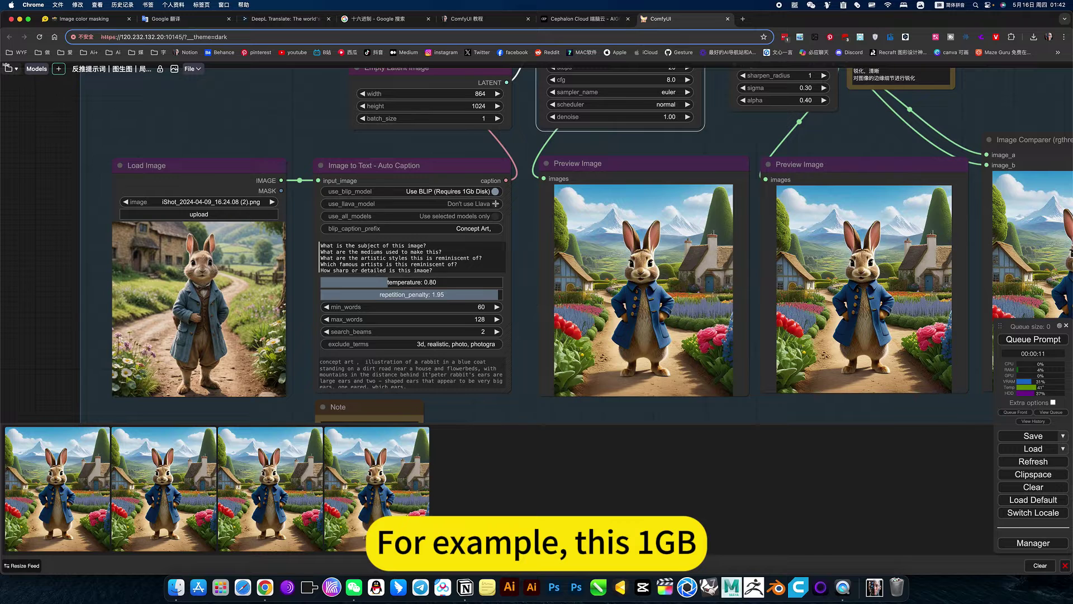
left_click(495, 191)
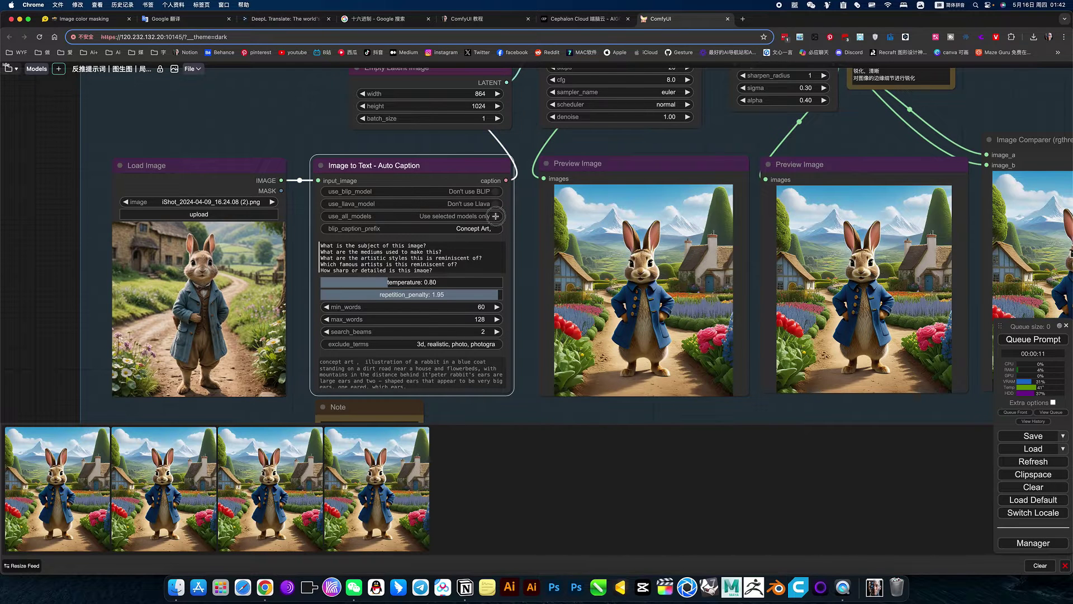
left_click(494, 216)
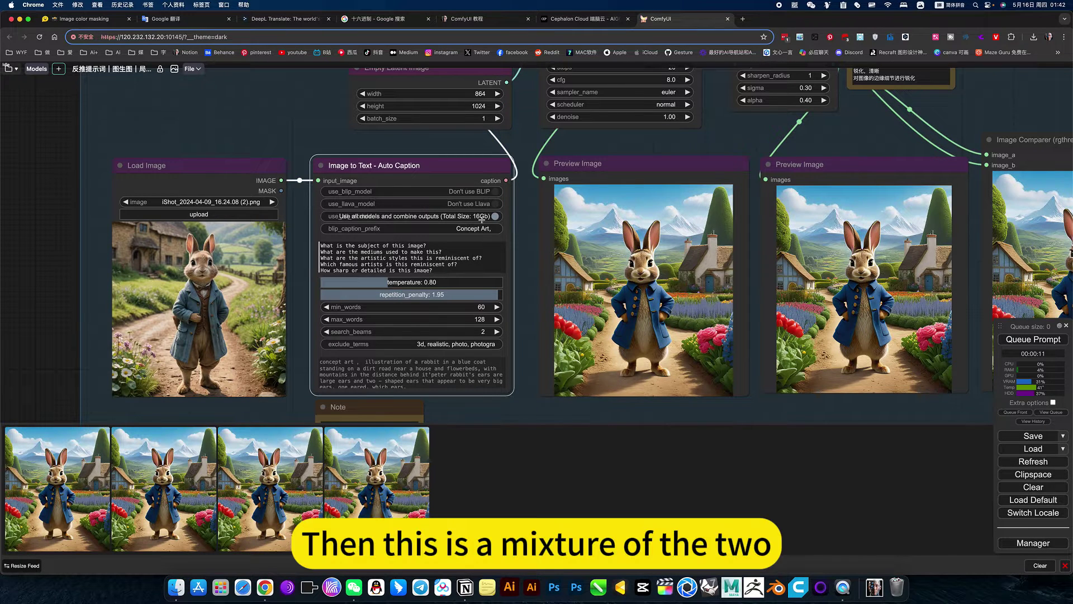
left_click(1031, 341)
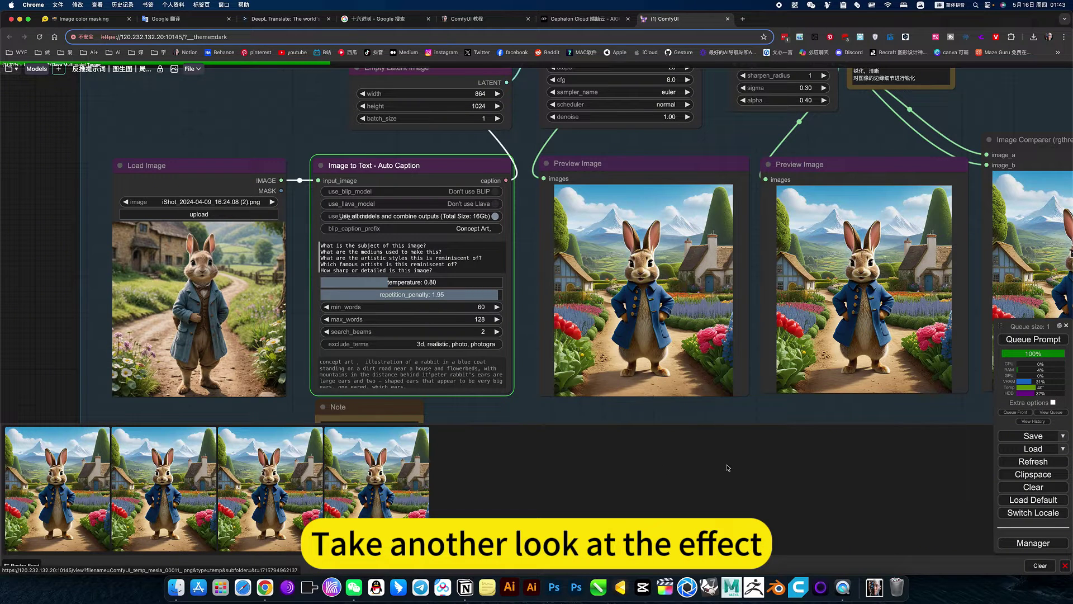
Examine the preview images and the Image Comparer result up close to judge the effect of the sharpening
left_click_drag(794, 411, 467, 390)
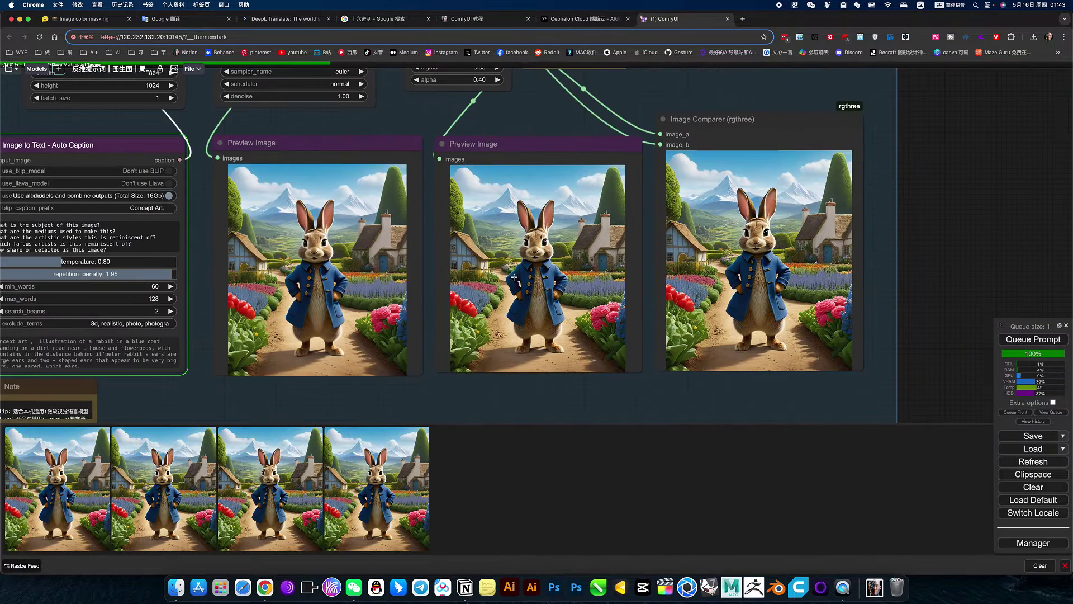
scroll(517, 274, "up", 5)
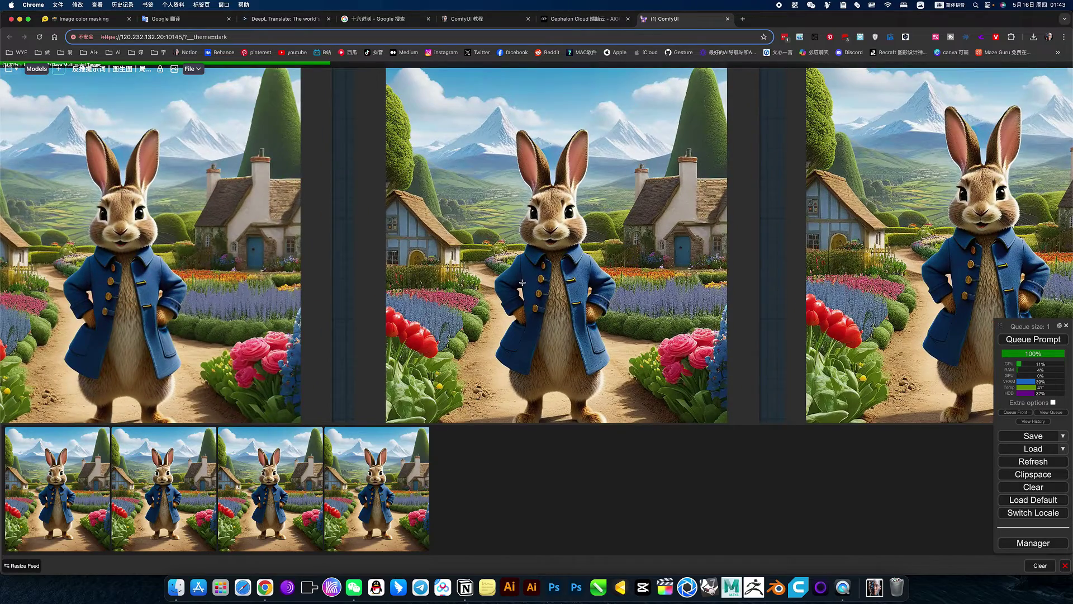
scroll(522, 283, "down", 5)
scroll(523, 285, "up", 10)
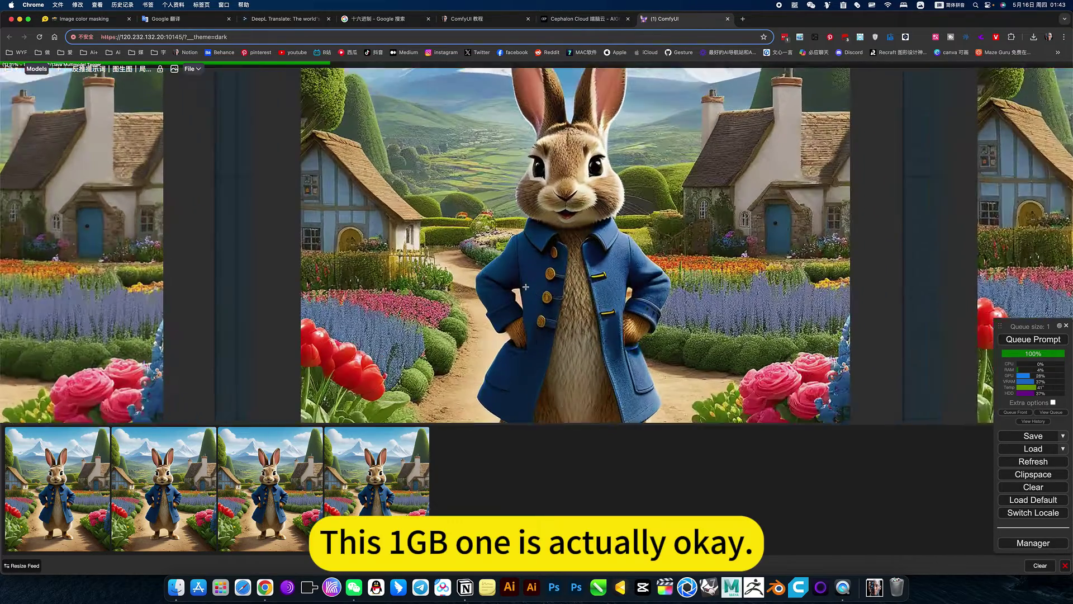
scroll(602, 209, "down", 5)
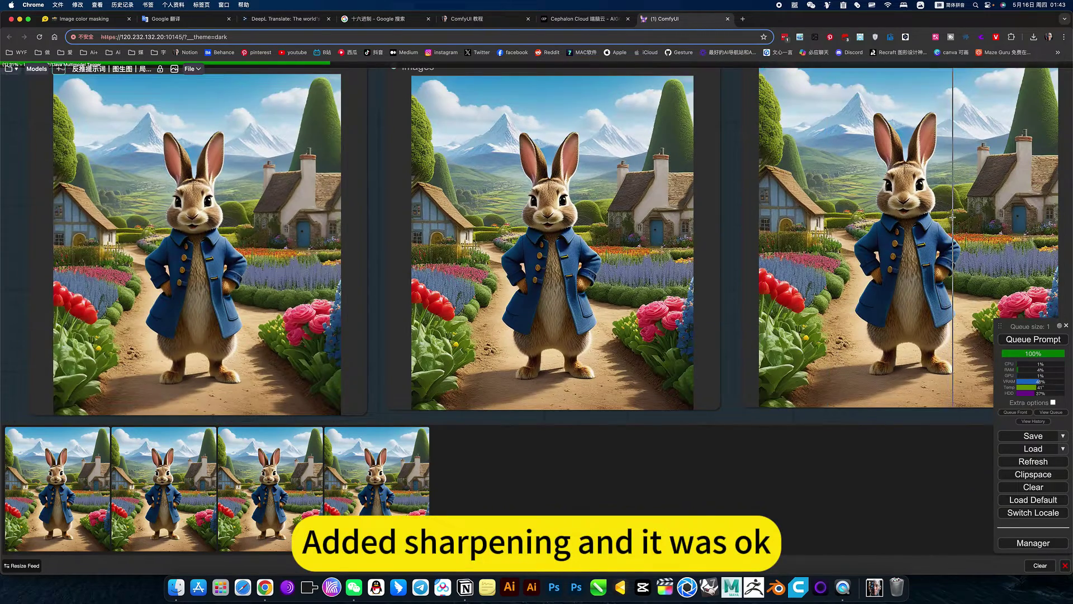
scroll(936, 219, "up", 5)
scroll(936, 219, "up", 5)
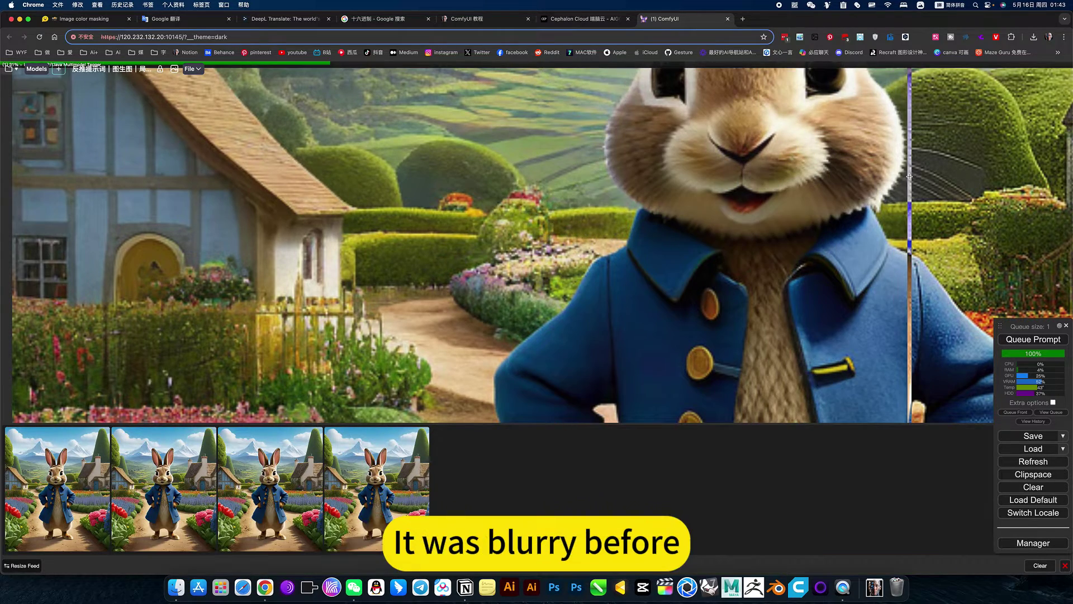
scroll(579, 162, "down", 10)
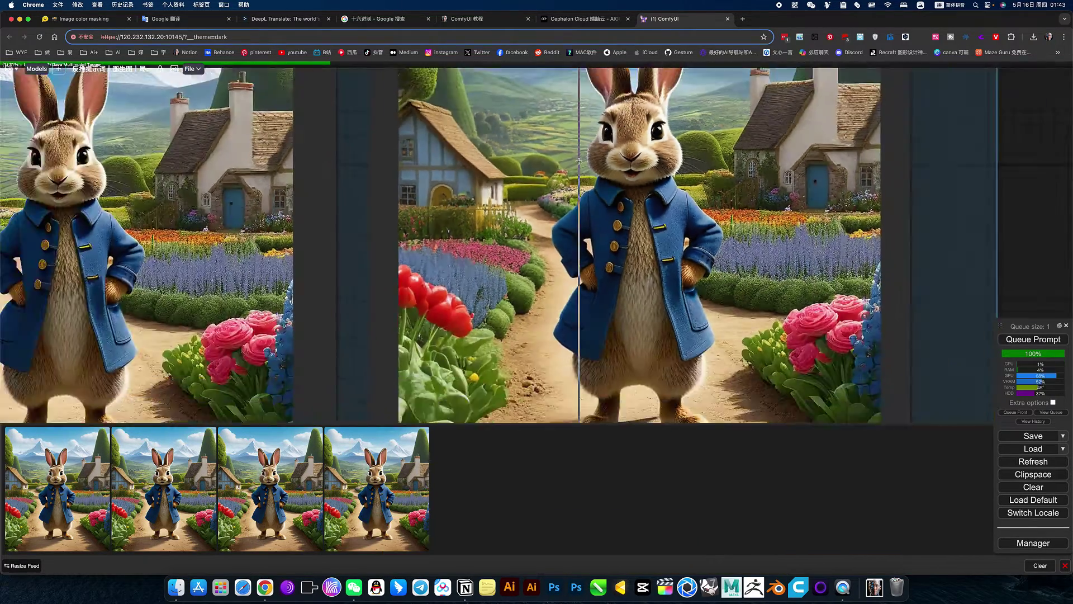
scroll(578, 162, "down", 3)
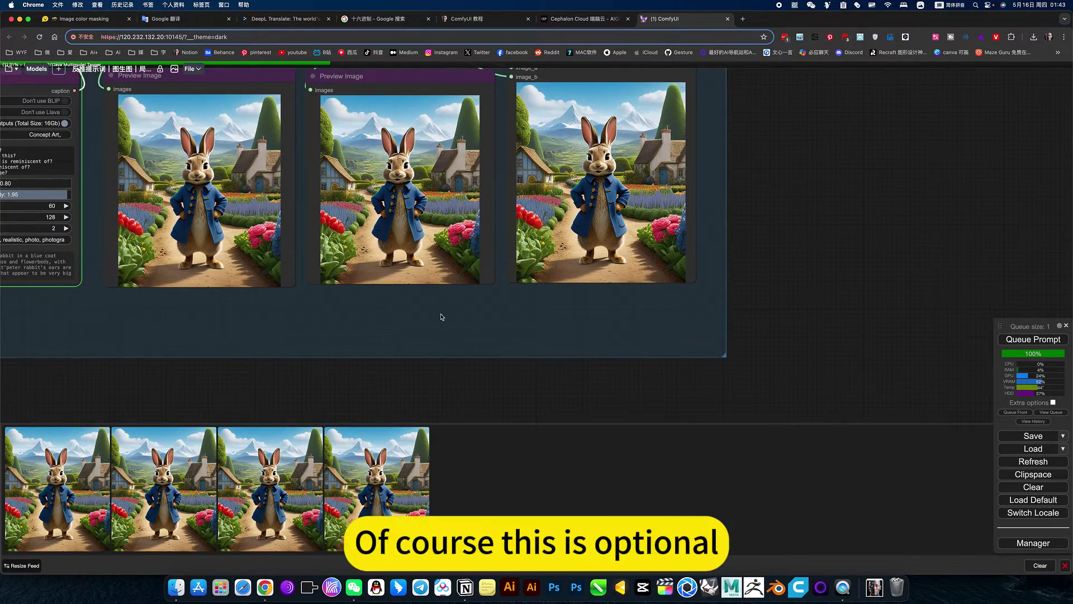
Review the Auto Caption group while it runs, and switch to Cephalon Cloud to check the GPU of the professional design edition (专业设计版)
left_click_drag(407, 311, 765, 357)
scroll(765, 357, "left", 3)
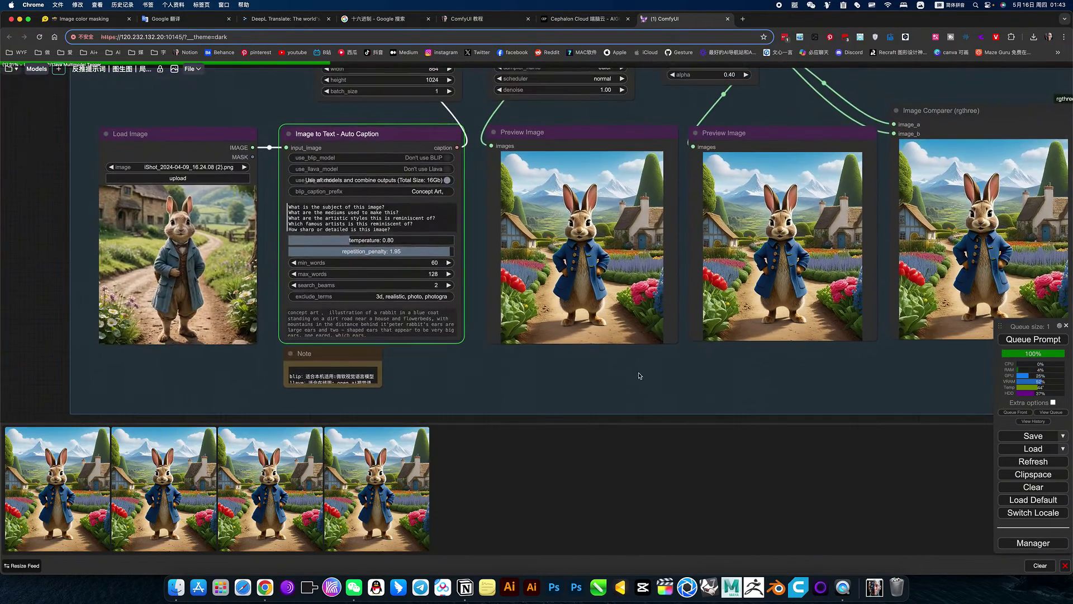
scroll(637, 371, "up", 3)
scroll(674, 184, "up", 3)
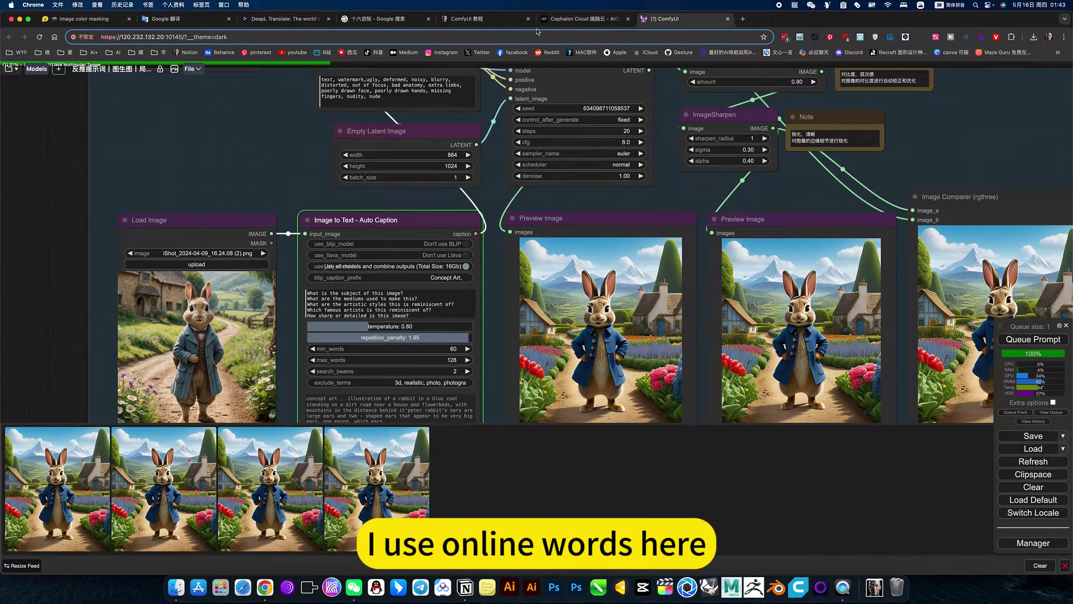
left_click(581, 19)
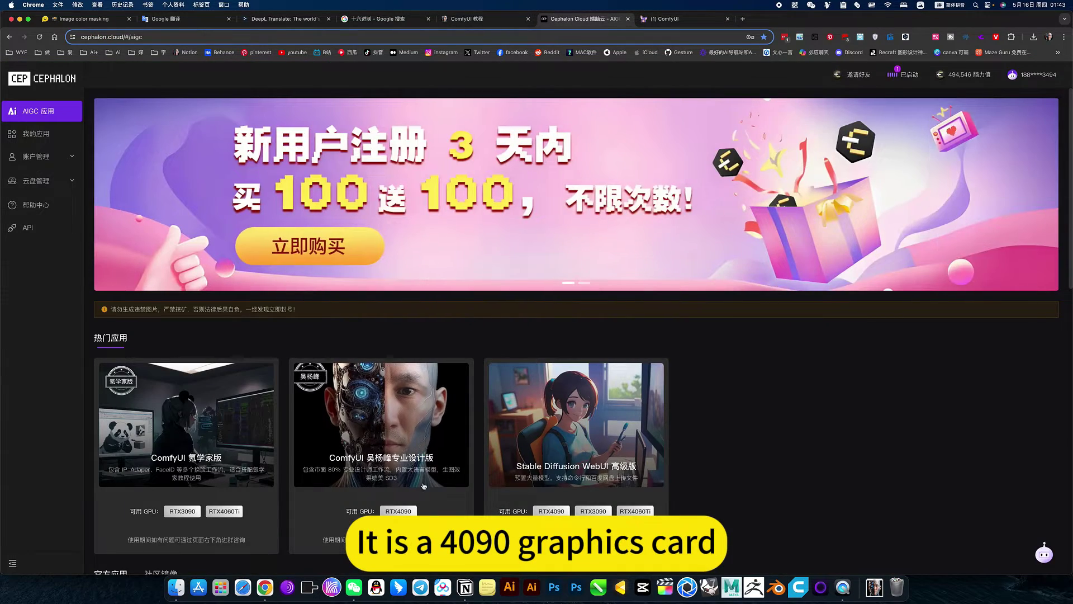
Switch back to the ComfyUI workflow and inspect the newly generated rabbit image up close
key("ctrl+Tab")
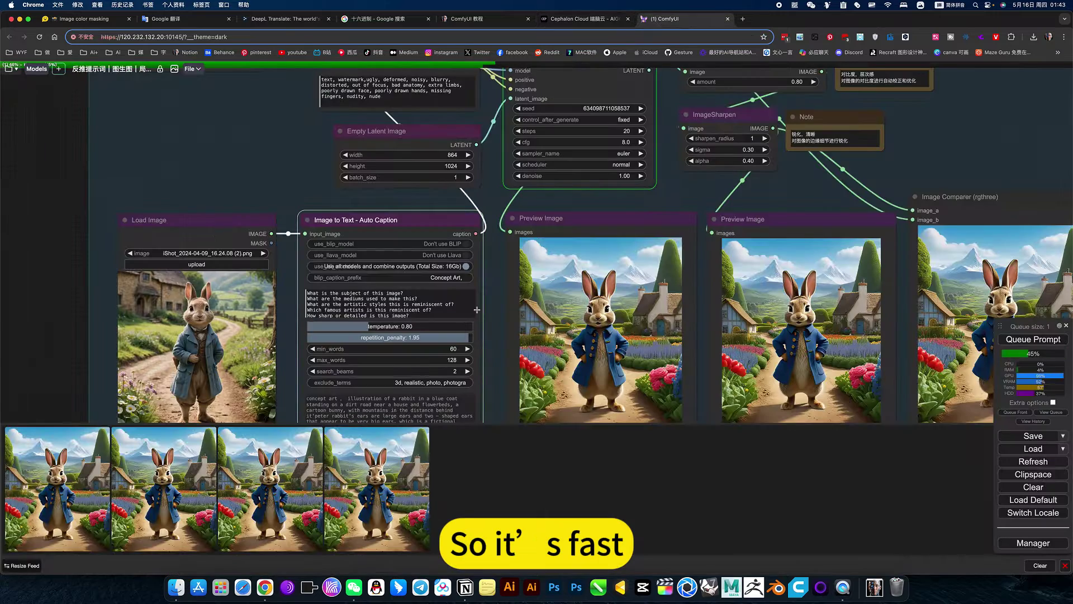
scroll(656, 251, "up", 1)
scroll(656, 251, "up", 5)
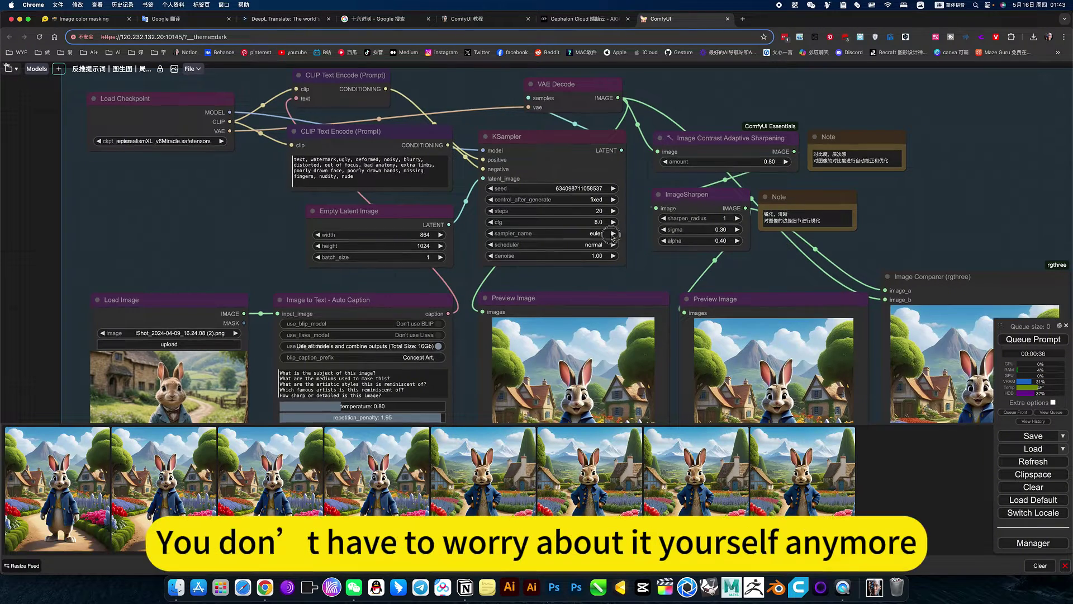
scroll(636, 270, "down", 5)
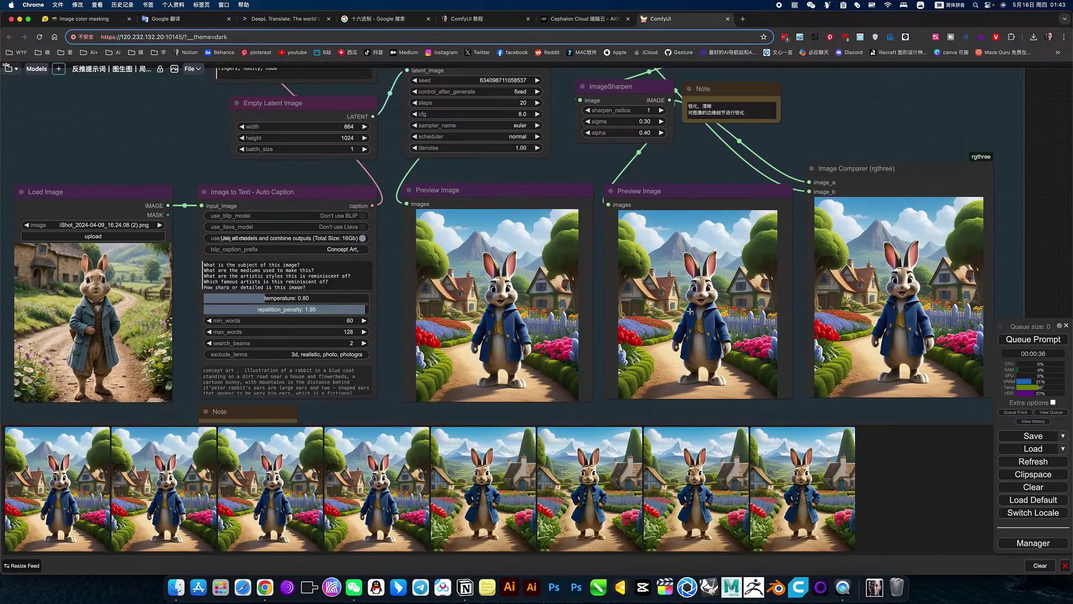
scroll(689, 311, "up", 15)
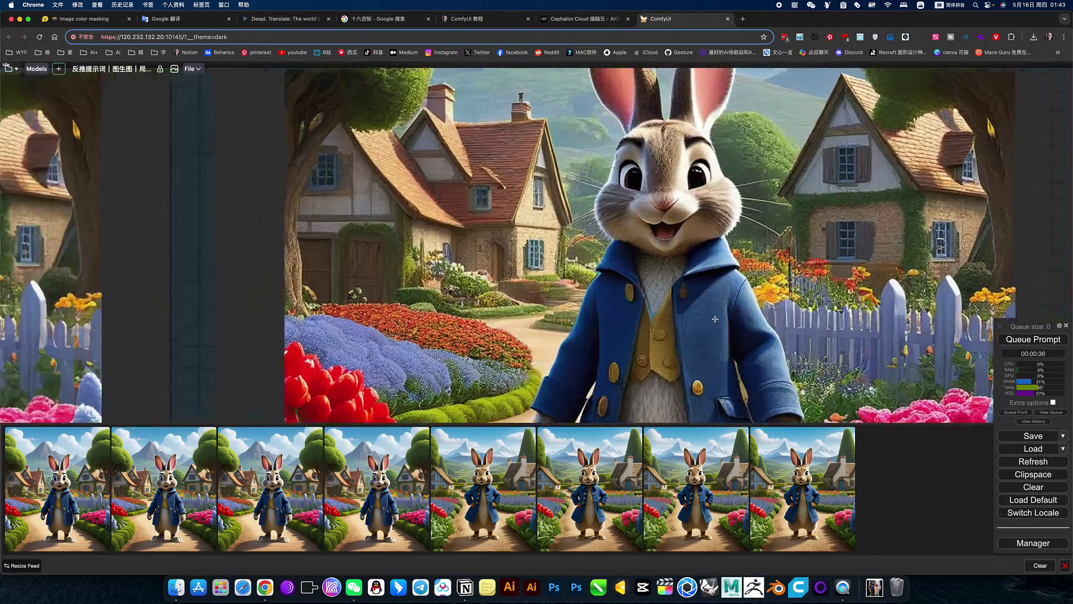
scroll(715, 319, "up", 3)
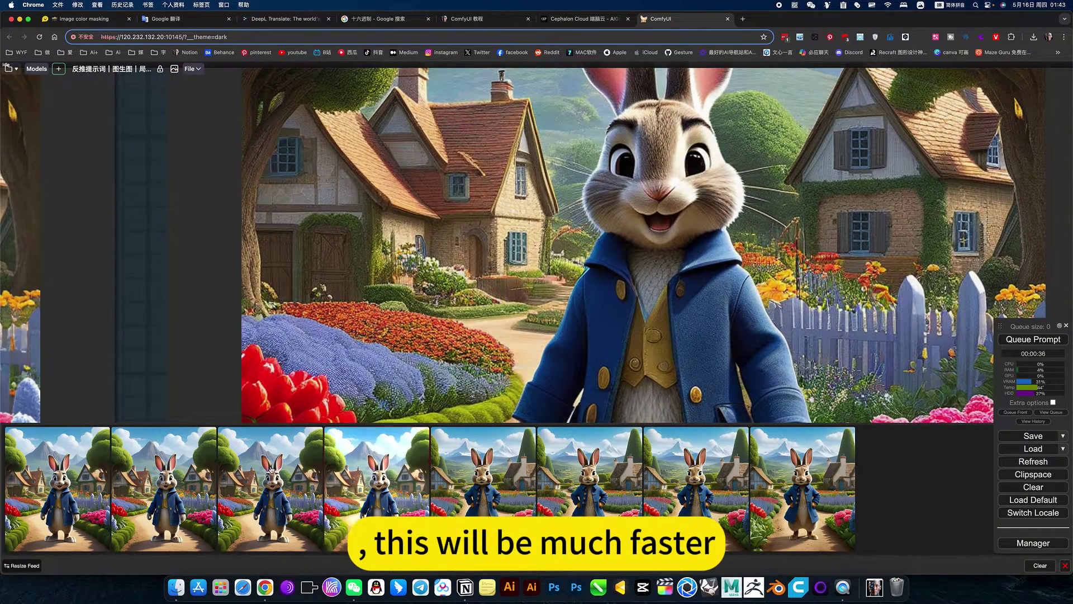
View the all-models result from the image feed at full size, browse the neighbouring images, and close the viewer
left_click(164, 486)
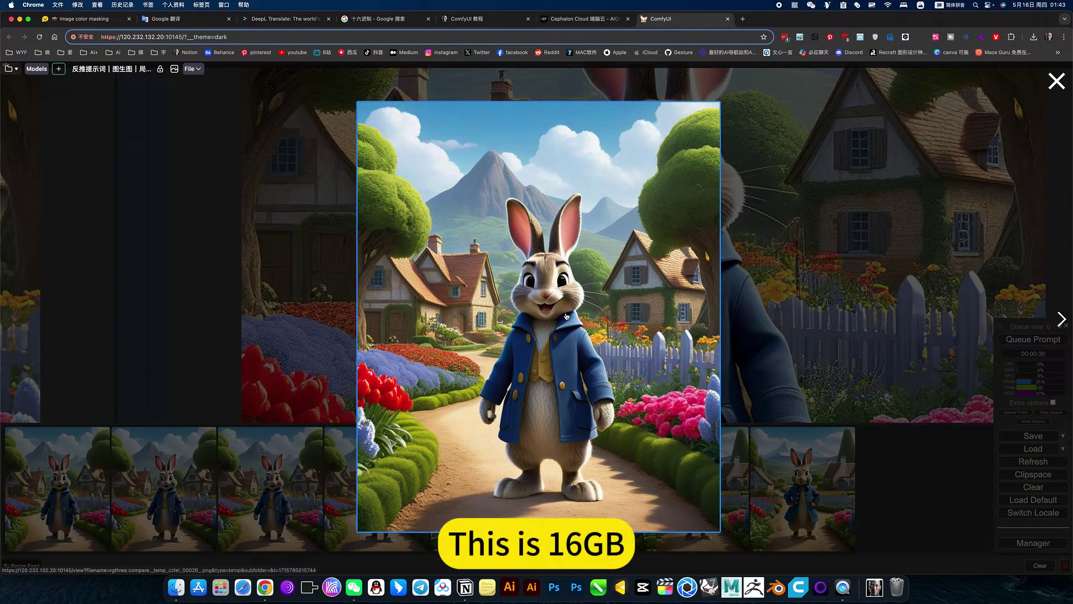
left_click(1054, 318)
left_click(14, 320)
left_click(821, 341)
scroll(187, 333, "down", 3)
scroll(187, 333, "down", 3)
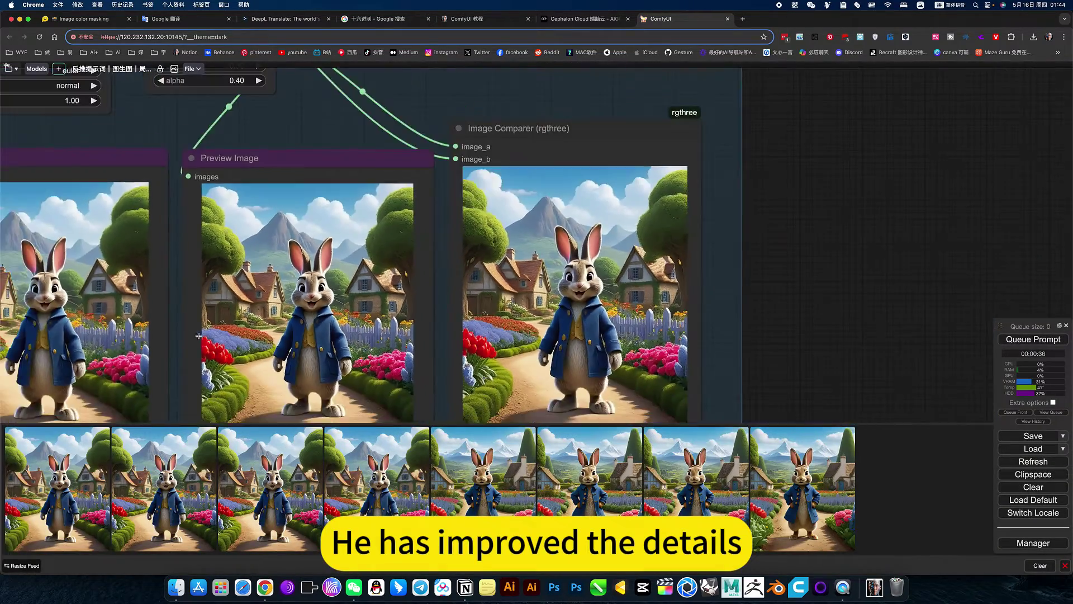
Review the Auto Caption node's use_all_models option alongside the source image and the preview results in the 反推提示词+生图 group
left_click_drag(90, 278, 374, 270)
scroll(339, 285, "down", 3)
left_click_drag(336, 177, 514, 144)
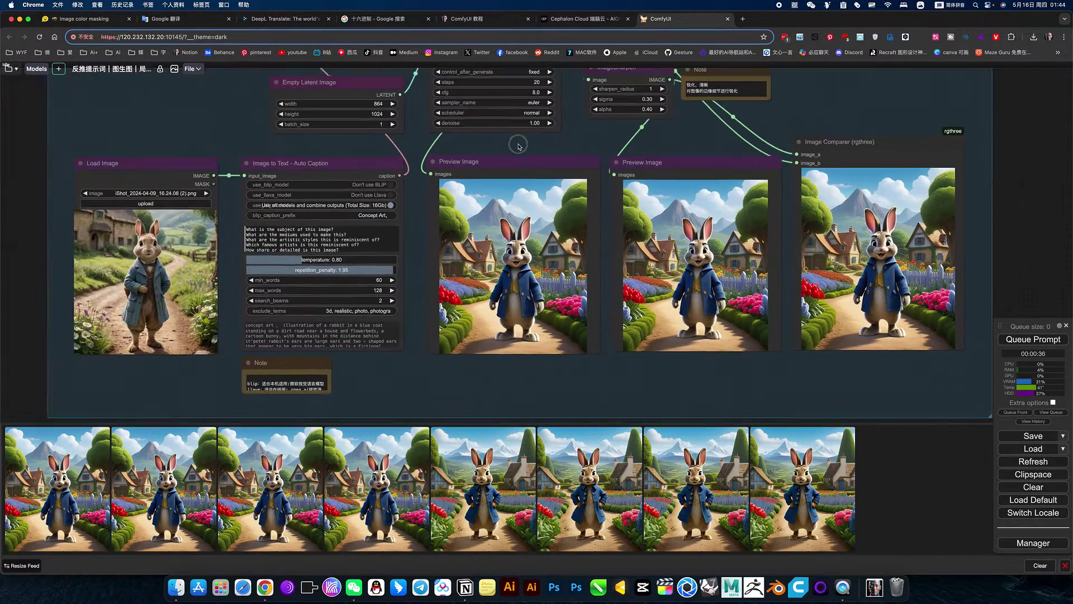
scroll(402, 200, "up", 5)
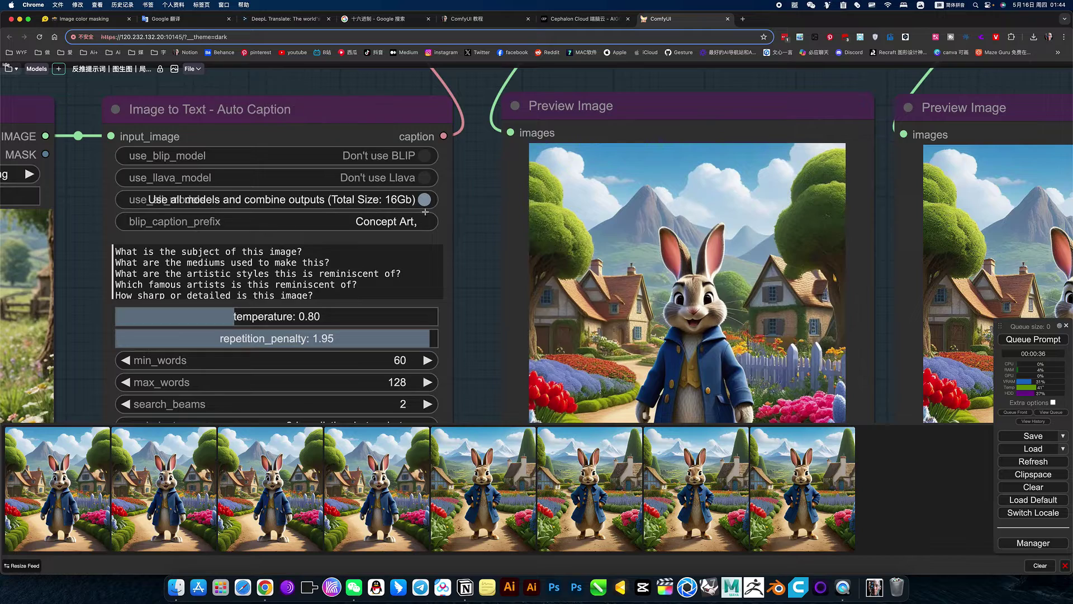
scroll(450, 257, "down", 2)
left_click_drag(469, 303, 437, 294)
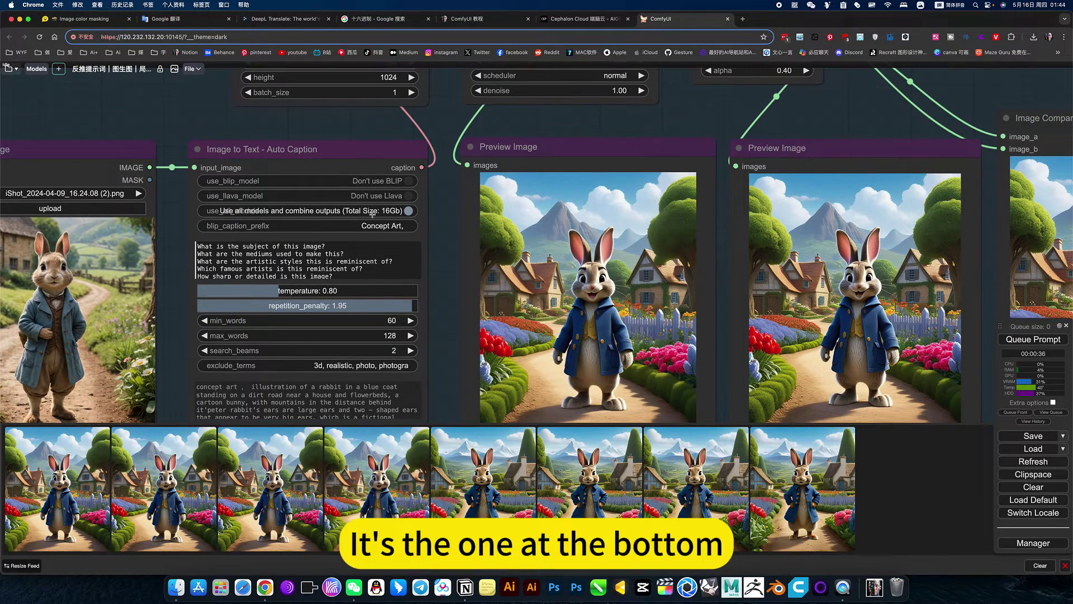
scroll(451, 292, "down", 5)
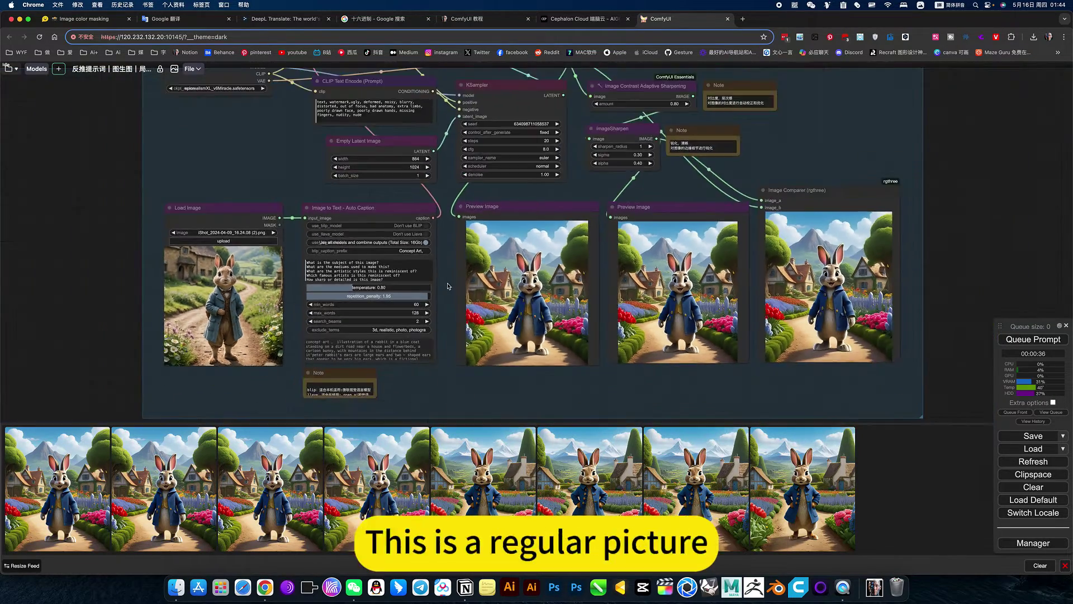
left_click_drag(504, 192, 558, 216)
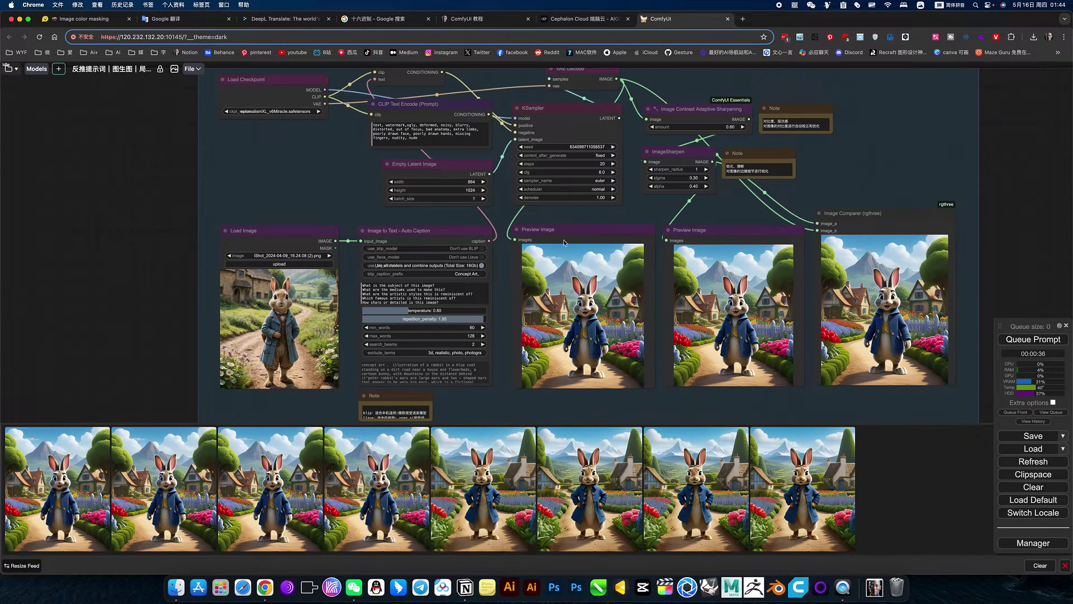
scroll(475, 244, "up", 5)
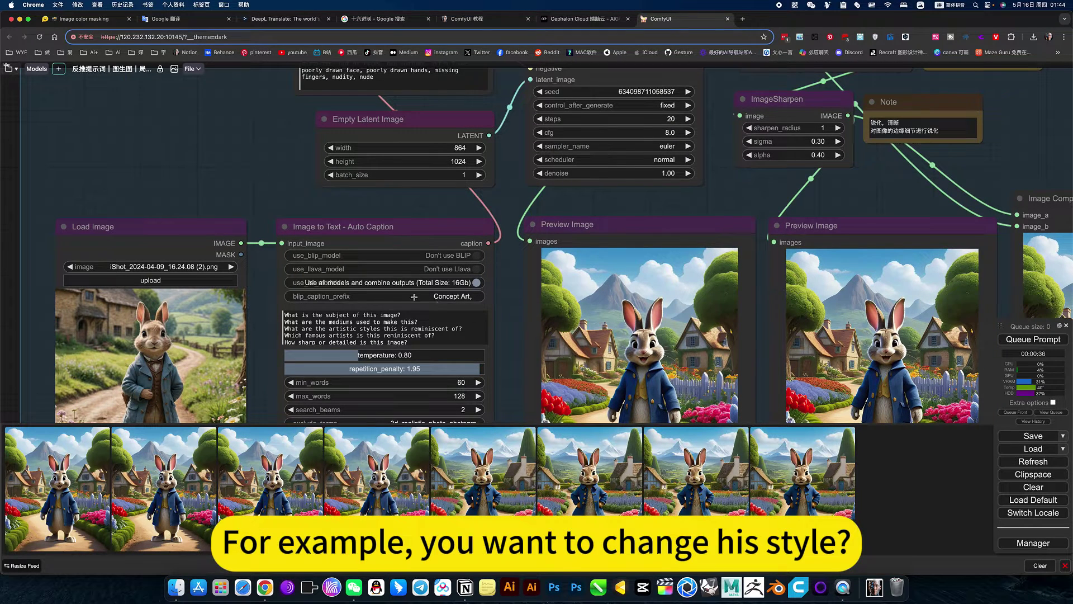
scroll(509, 347, "down", 3)
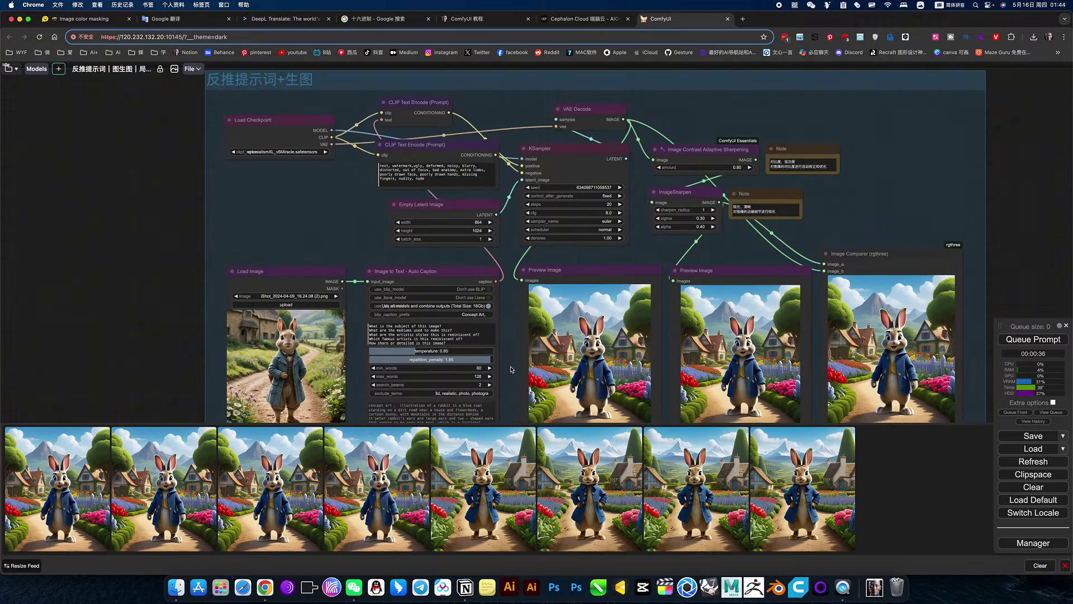
scroll(511, 366, "up", 2)
left_click_drag(528, 378, 485, 284)
right_click(576, 116)
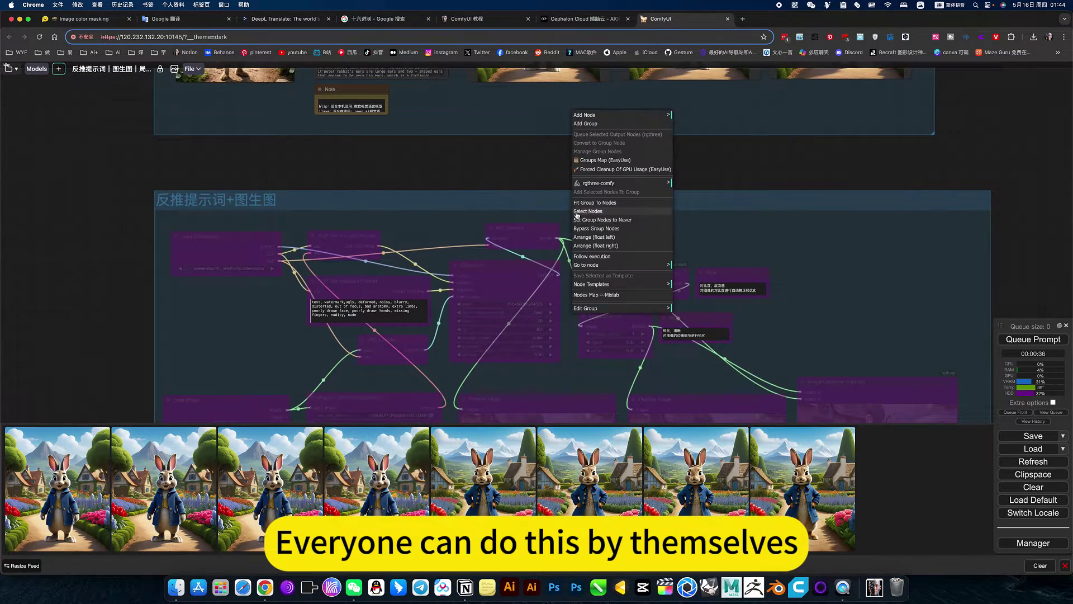
left_click(611, 223)
right_click(566, 115)
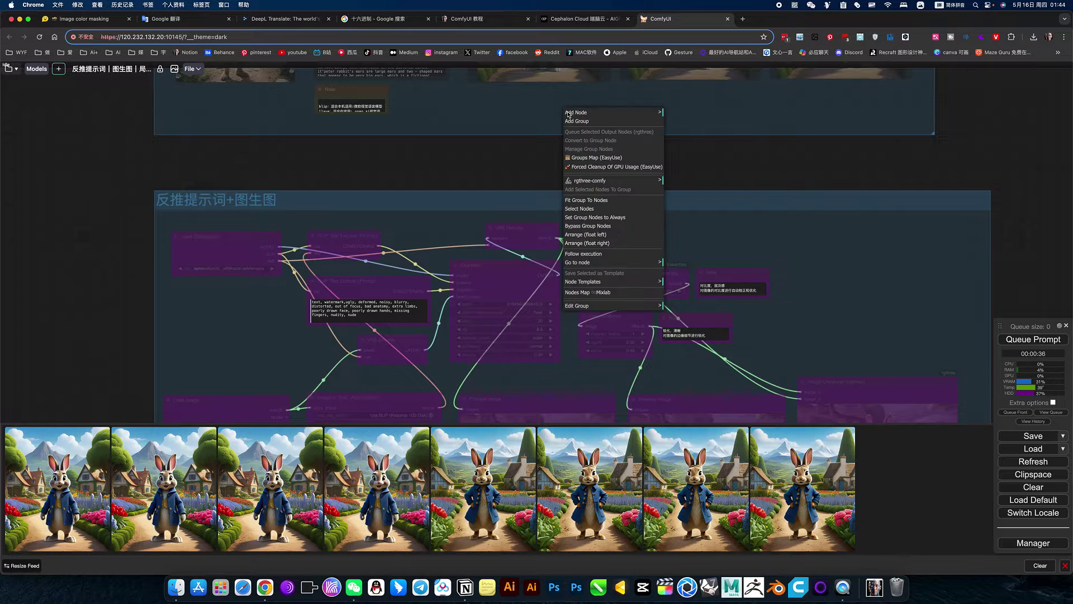
left_click(603, 225)
Bypass the nodes of the 反推提示词+生图 group and set the nodes of the 反推提示词+图生图 group to Always
right_click(585, 116)
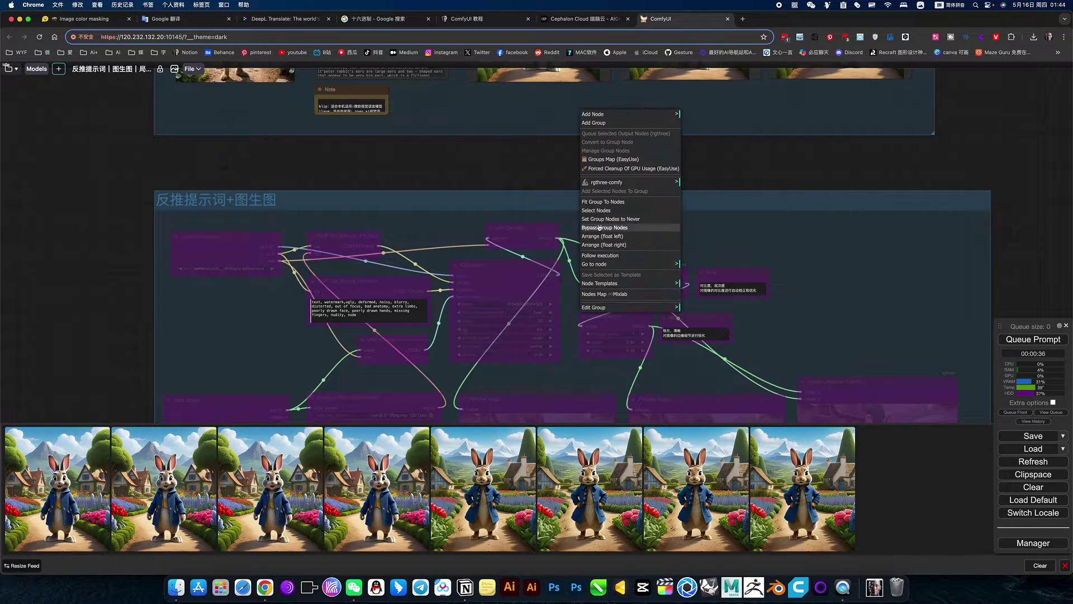
left_click(614, 228)
right_click(606, 225)
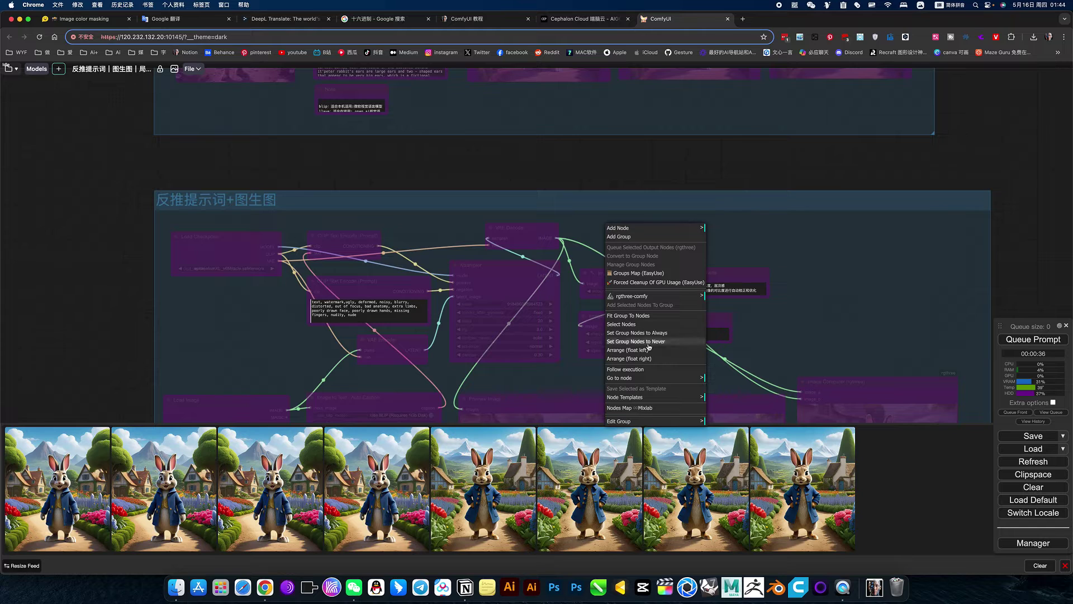
left_click(638, 332)
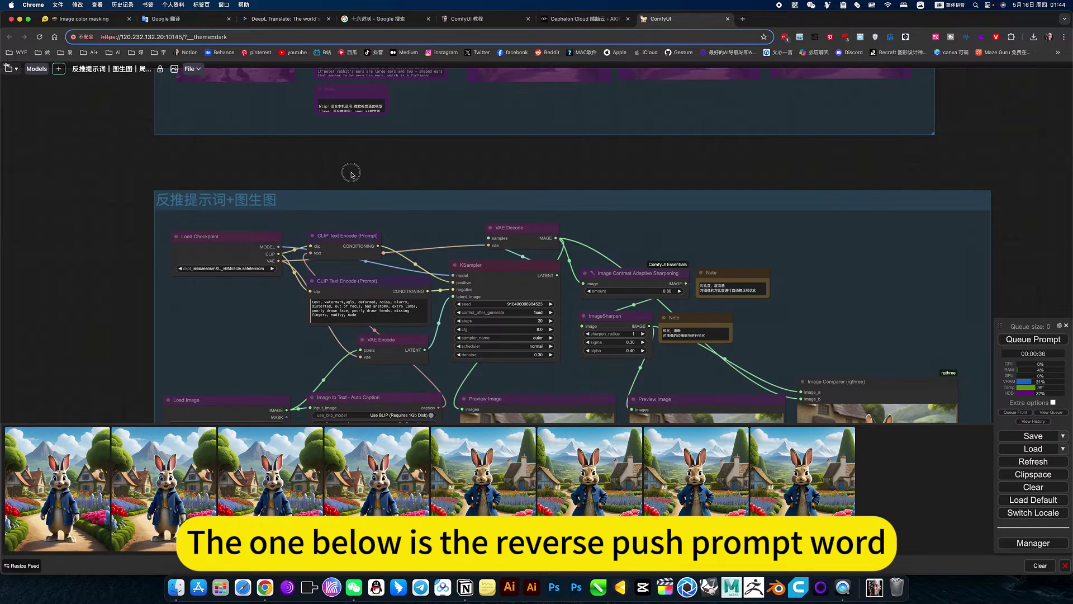
Examine the 反推提示词+图生图 group, comparing its loaded source image with the preview images
left_click_drag(354, 171, 403, 91)
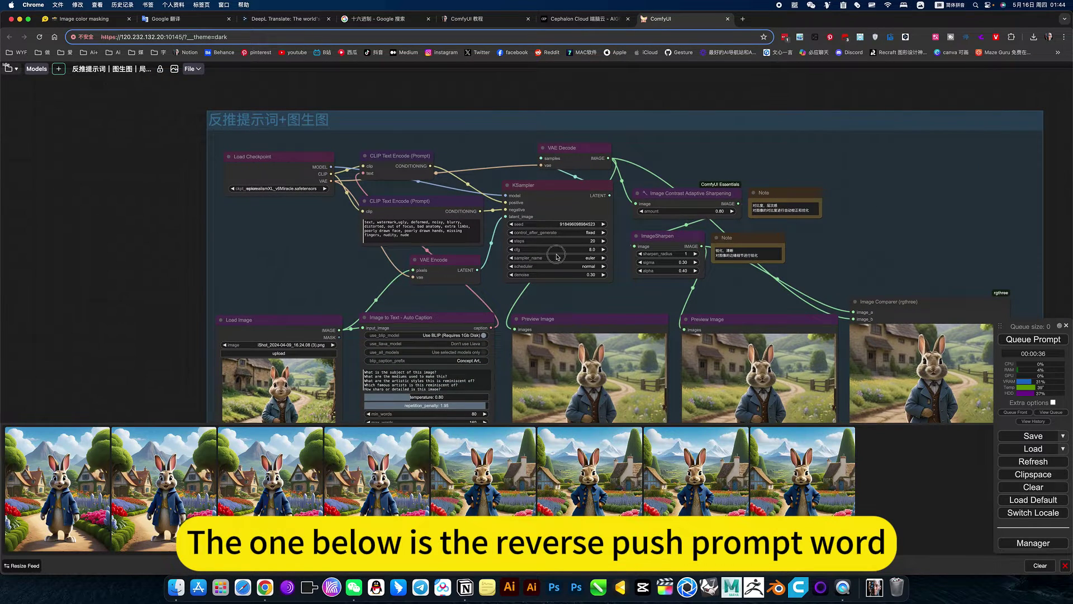
left_click_drag(558, 307, 537, 201)
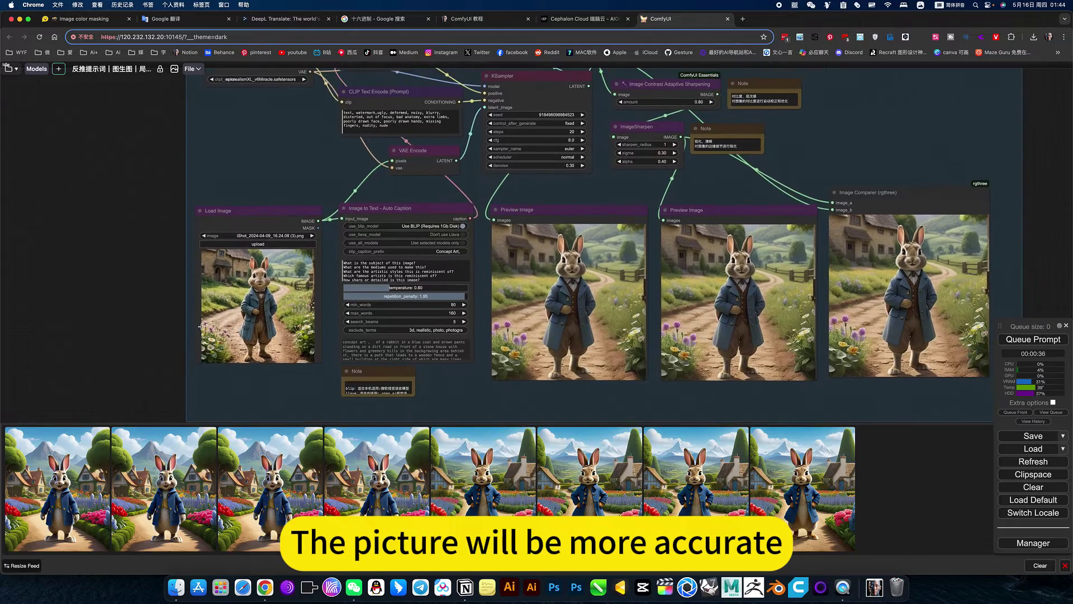
scroll(201, 327, "up", 6)
scroll(409, 326, "down", 4)
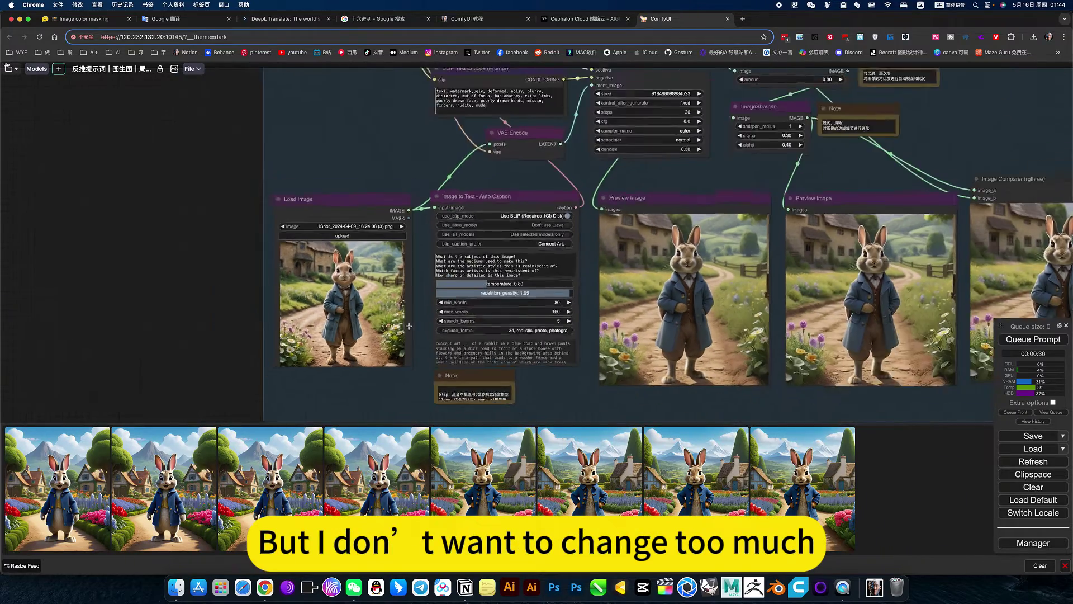
scroll(632, 184, "up", 5)
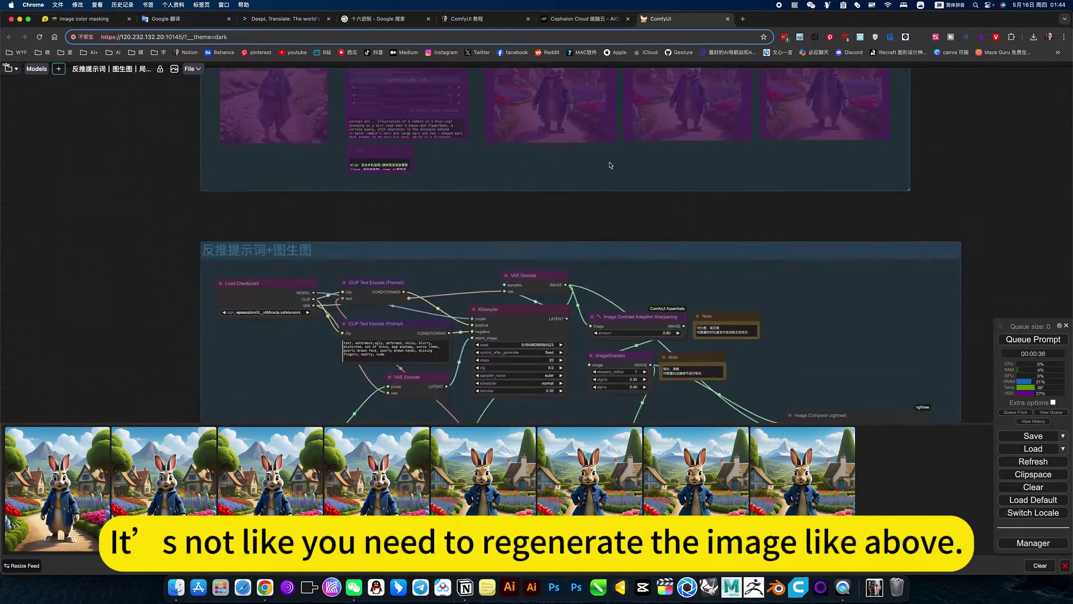
scroll(615, 235, "down", 6)
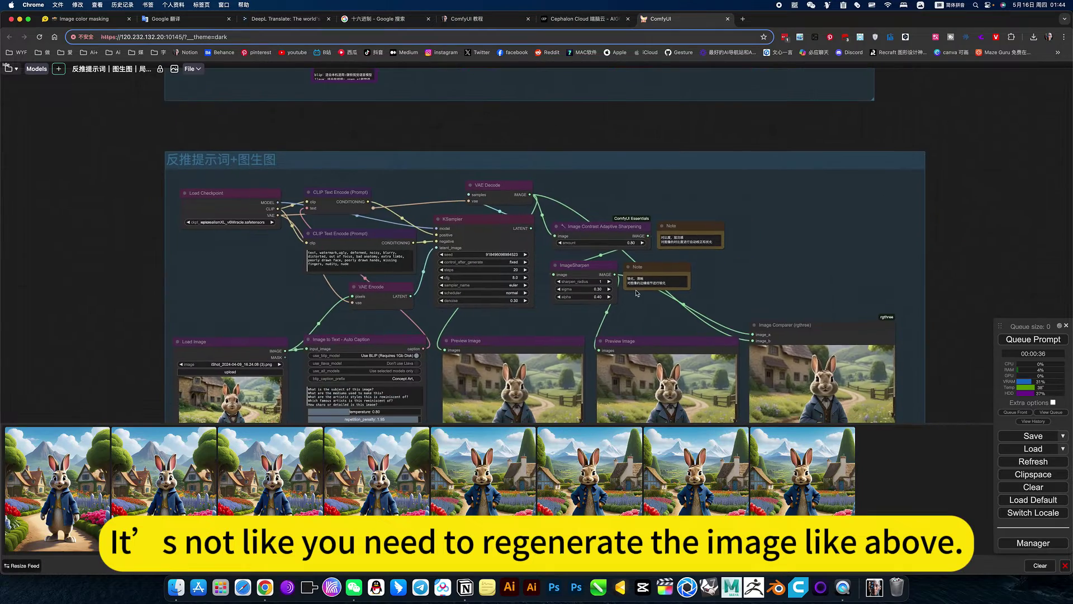
scroll(495, 282, "up", 10)
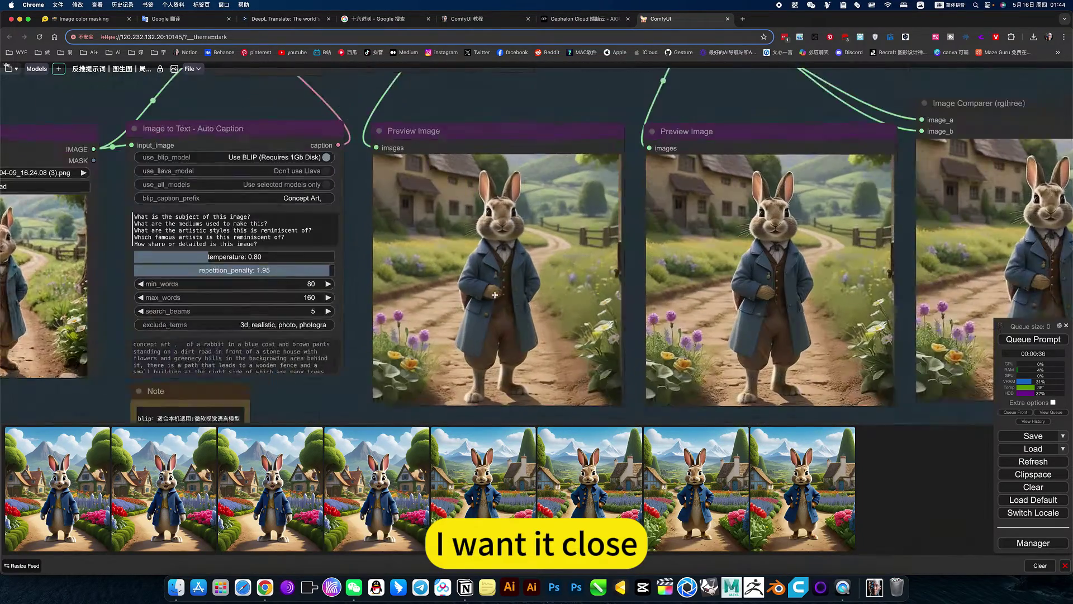
scroll(632, 258, "down", 10)
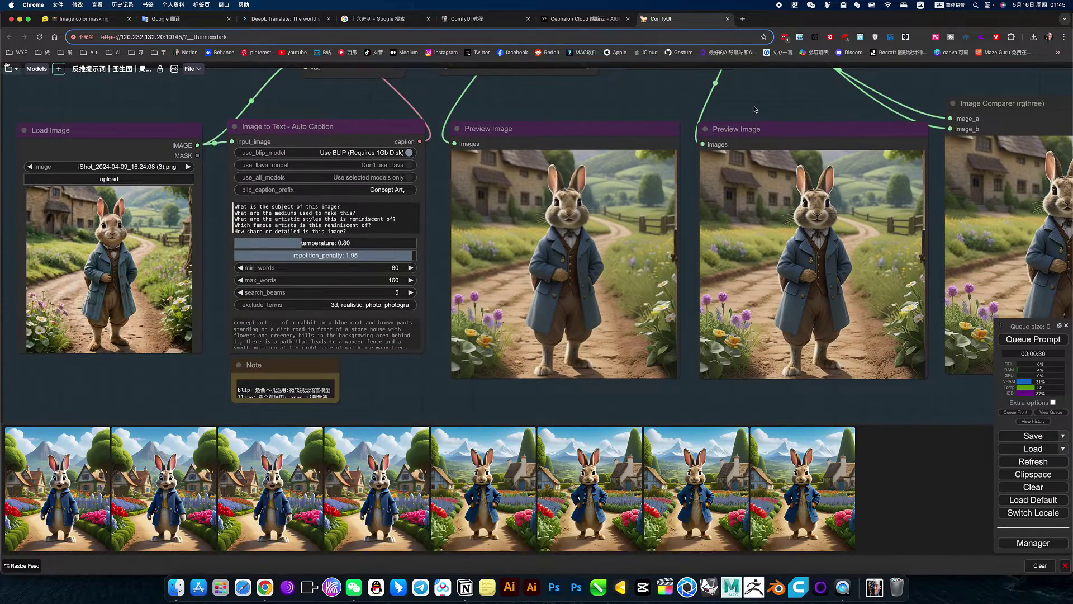
Inspect the image-to-image previews up close and check the KSampler's denoise parameter
scroll(626, 184, "right", 5)
scroll(635, 257, "up", 10)
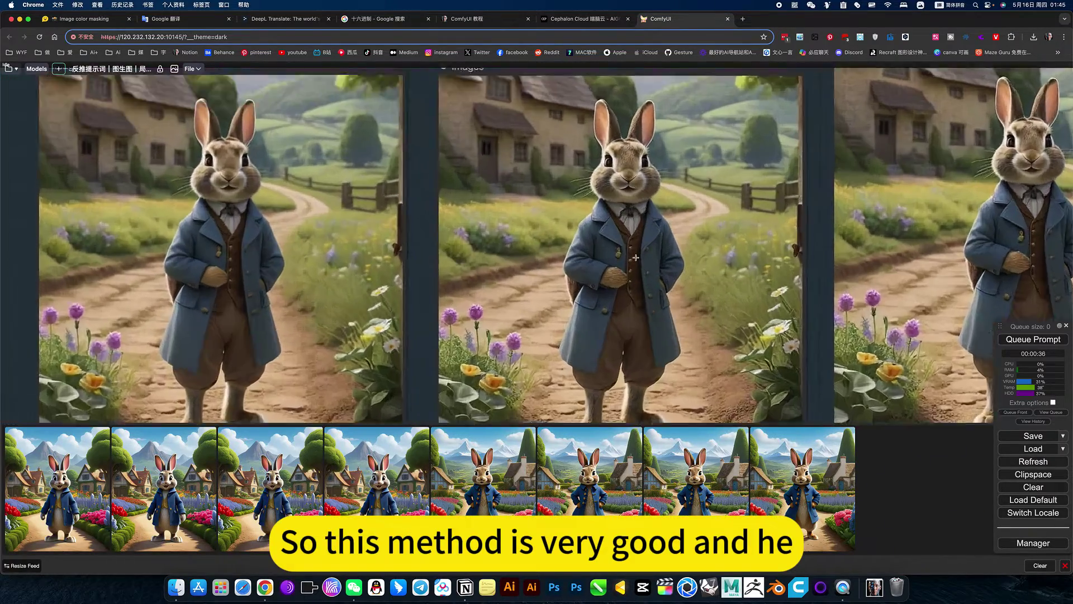
scroll(643, 134, "down", 2)
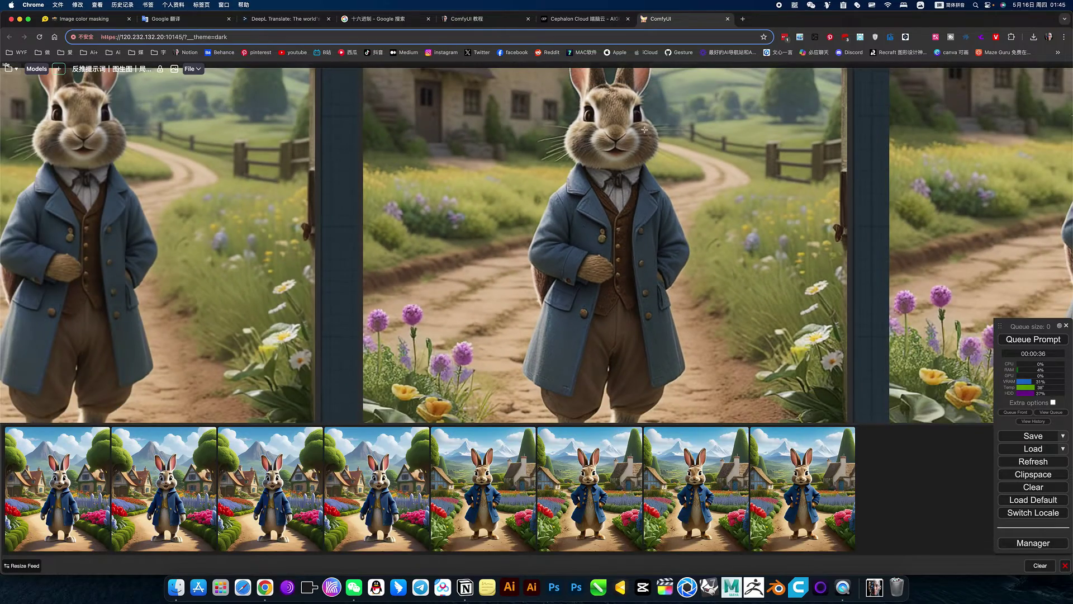
scroll(612, 235, "up", 5)
scroll(613, 234, "down", 6)
scroll(612, 235, "down", 3)
scroll(563, 88, "down", 3)
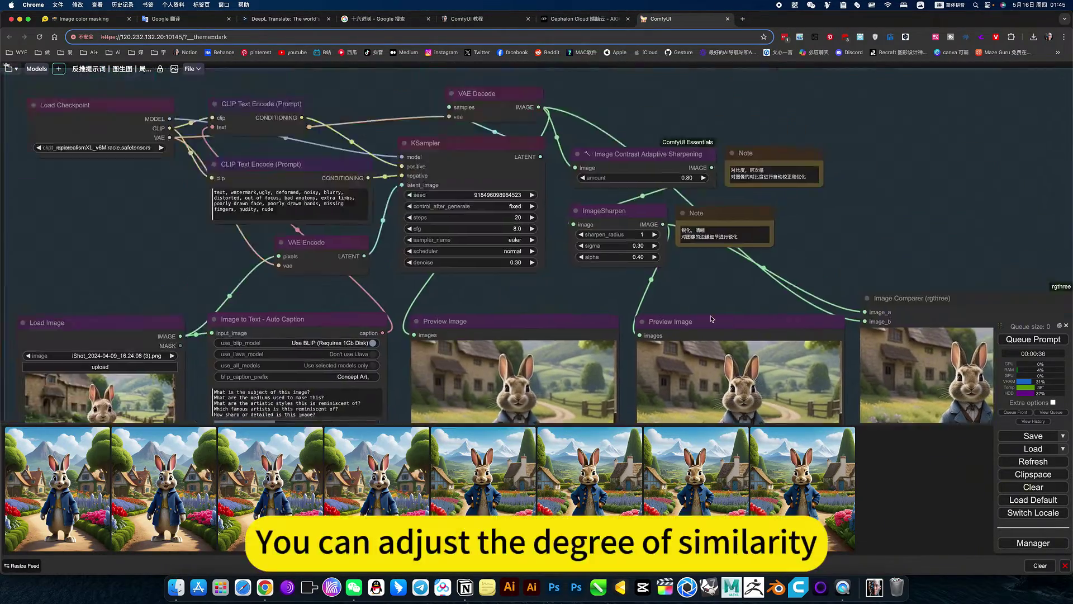
scroll(501, 294, "up", 1)
scroll(501, 294, "up", 5)
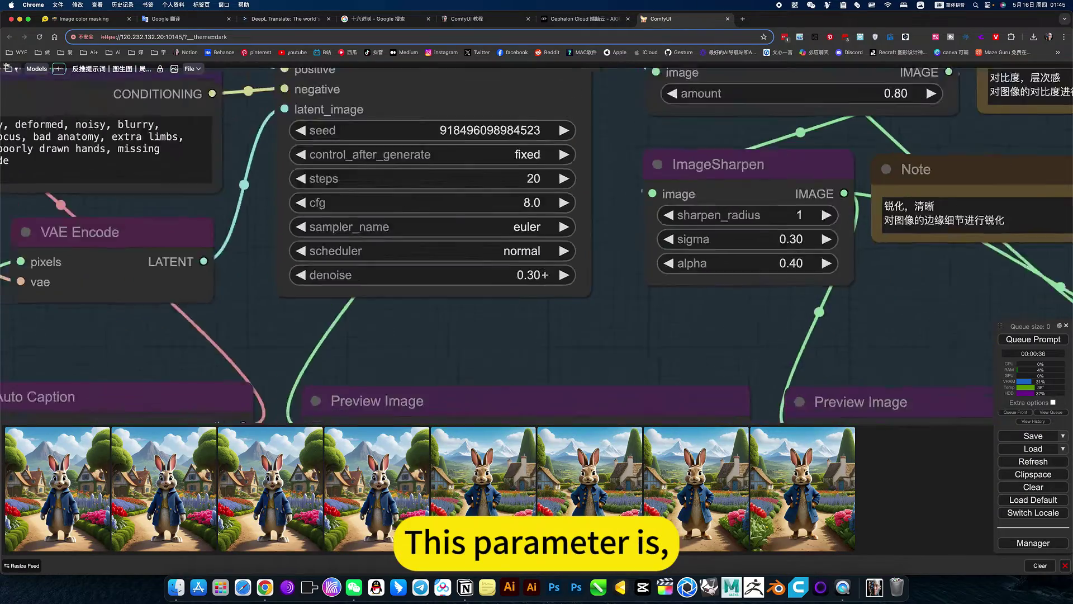
scroll(523, 279, "up", 10)
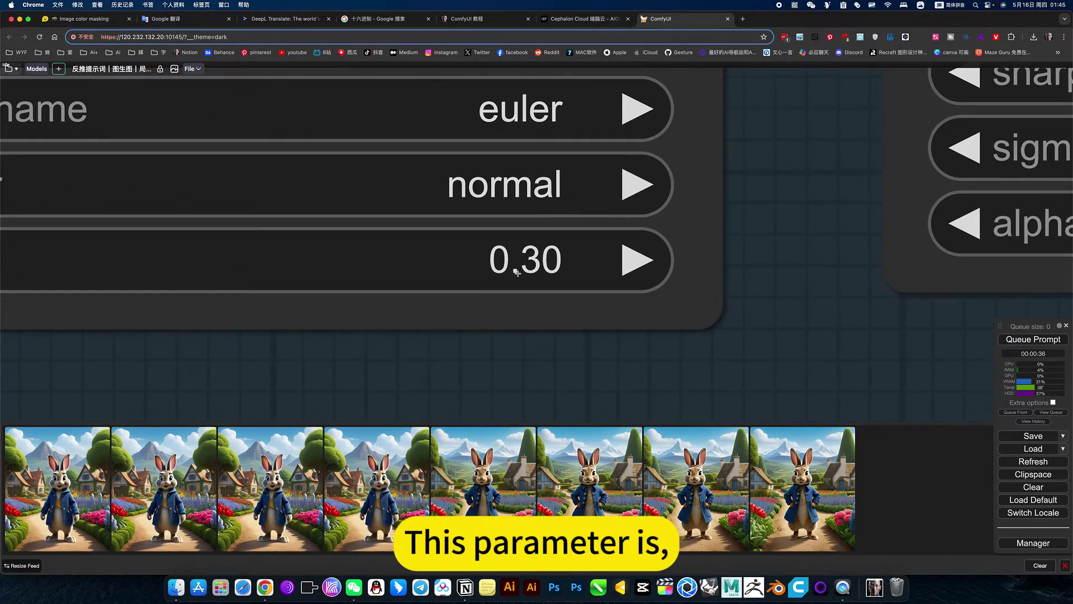
scroll(527, 277, "down", 8)
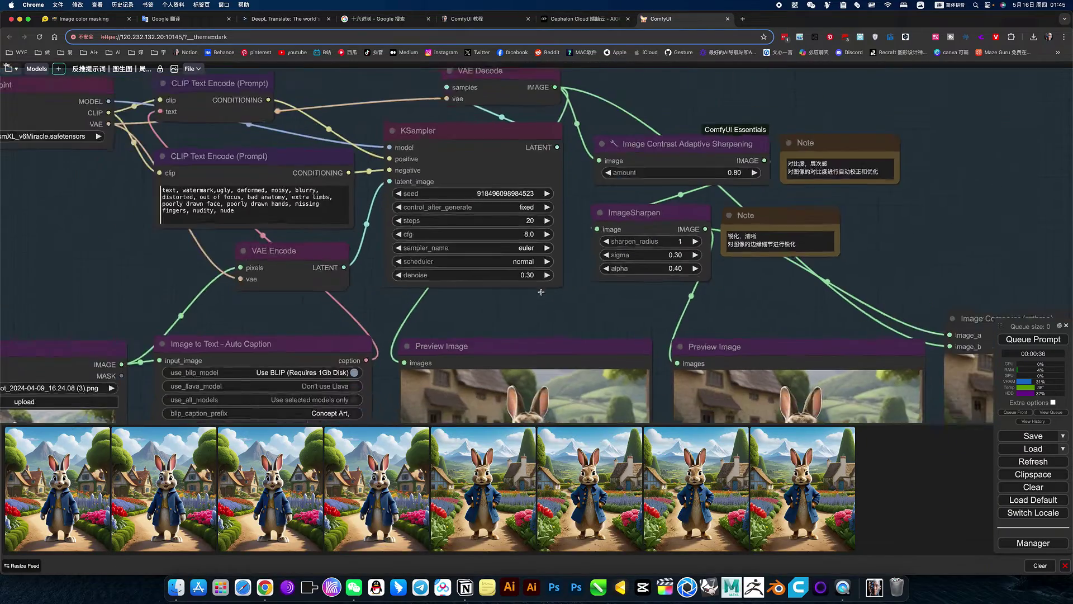
scroll(541, 292, "down", 2)
left_click_drag(541, 292, 429, 166)
left_click(397, 147)
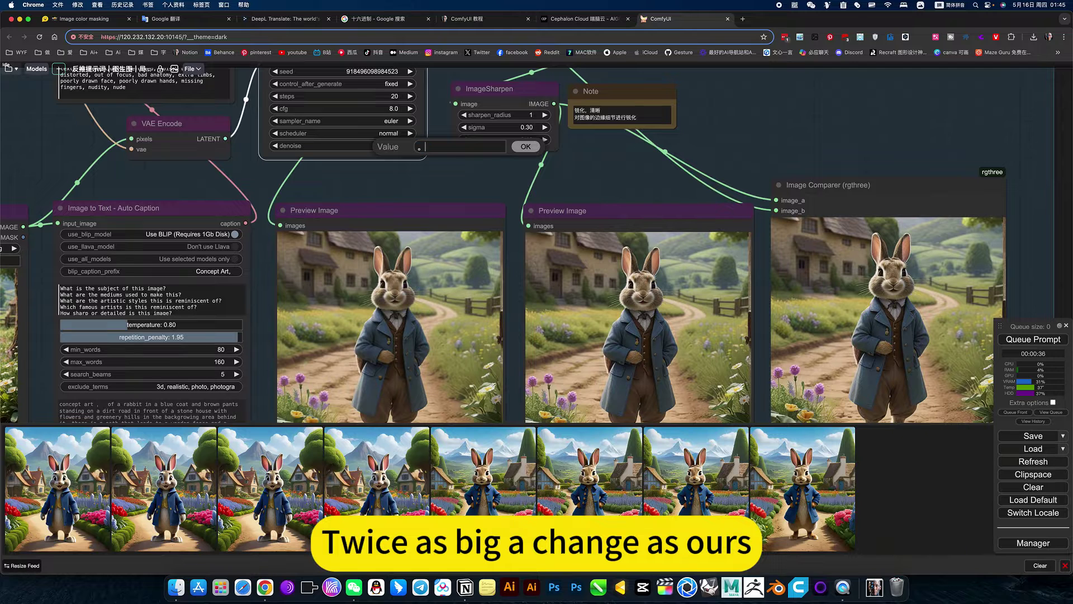
type("。")
left_click(525, 146)
Set the denoise of the KSampler in the 反推提示词+图生图 group to 0.60
left_click(393, 146)
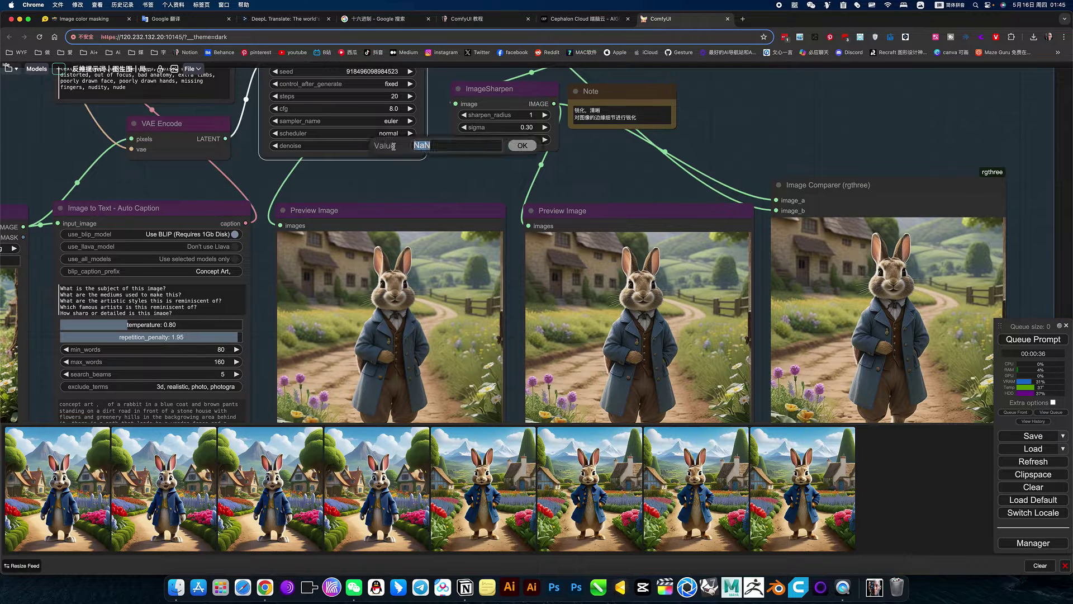
key("ctrl+space")
type("0.3")
key("Return")
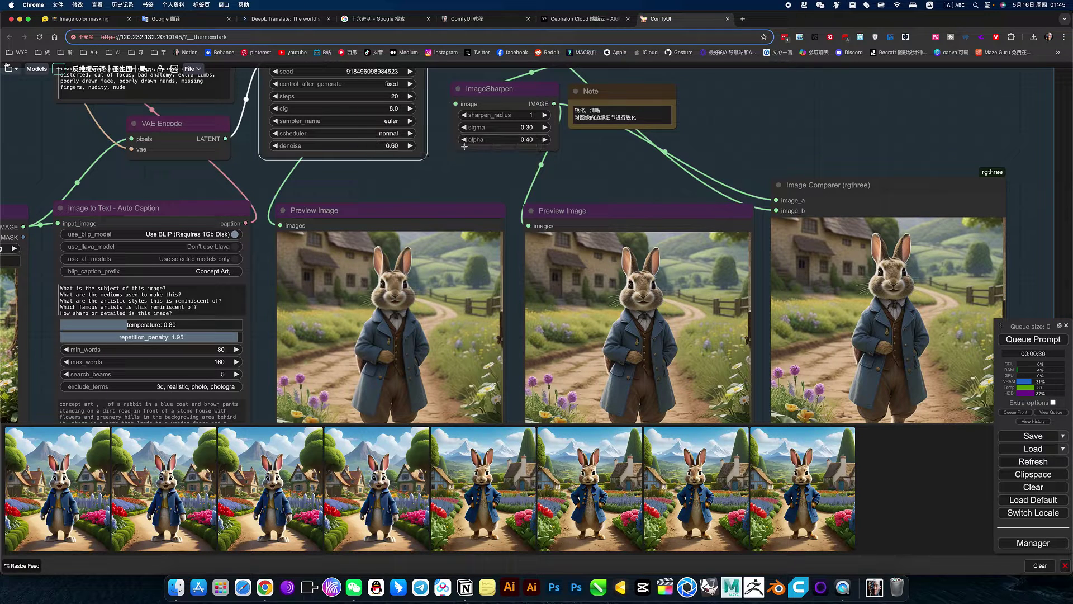
Queue the prompt to regenerate the 反推提示词+图生图 group's images with the current denoise setting
key("ctrl+Return")
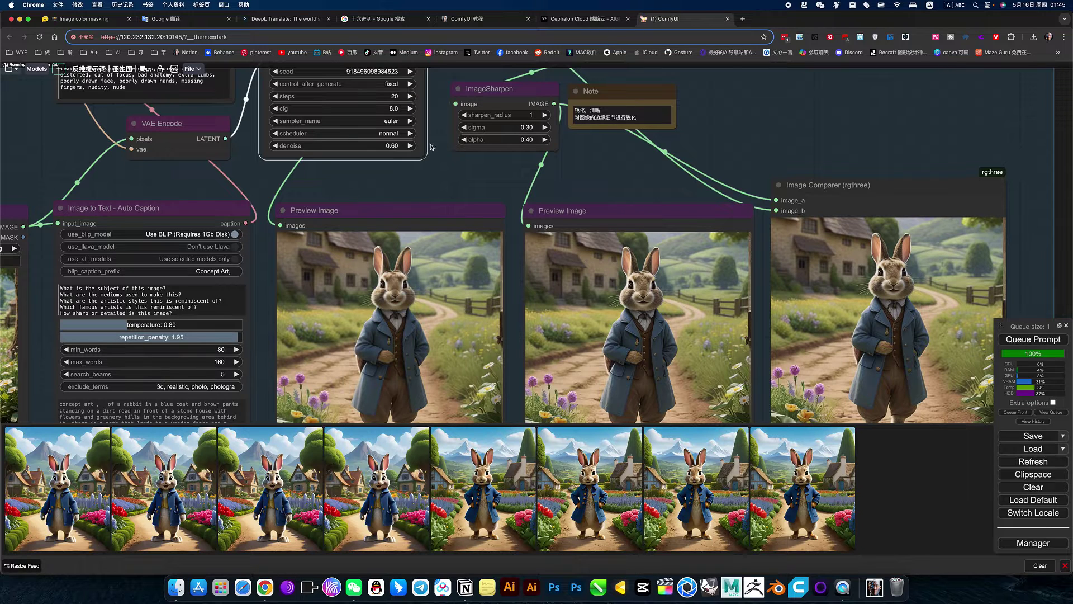
left_click_drag(396, 197, 597, 165)
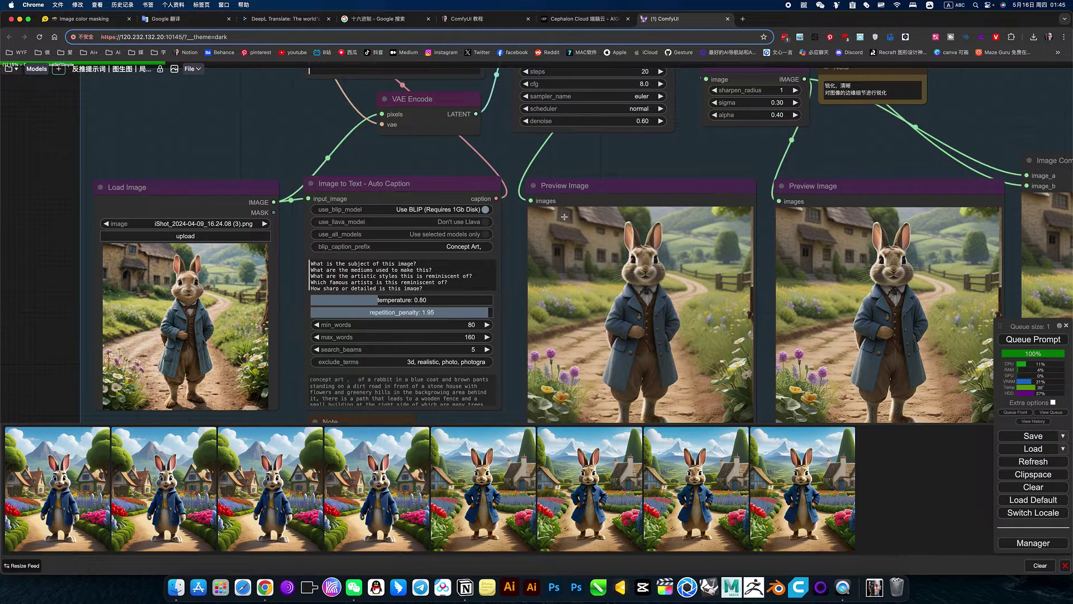
left_click_drag(662, 146, 564, 214)
scroll(525, 239, "down", 5)
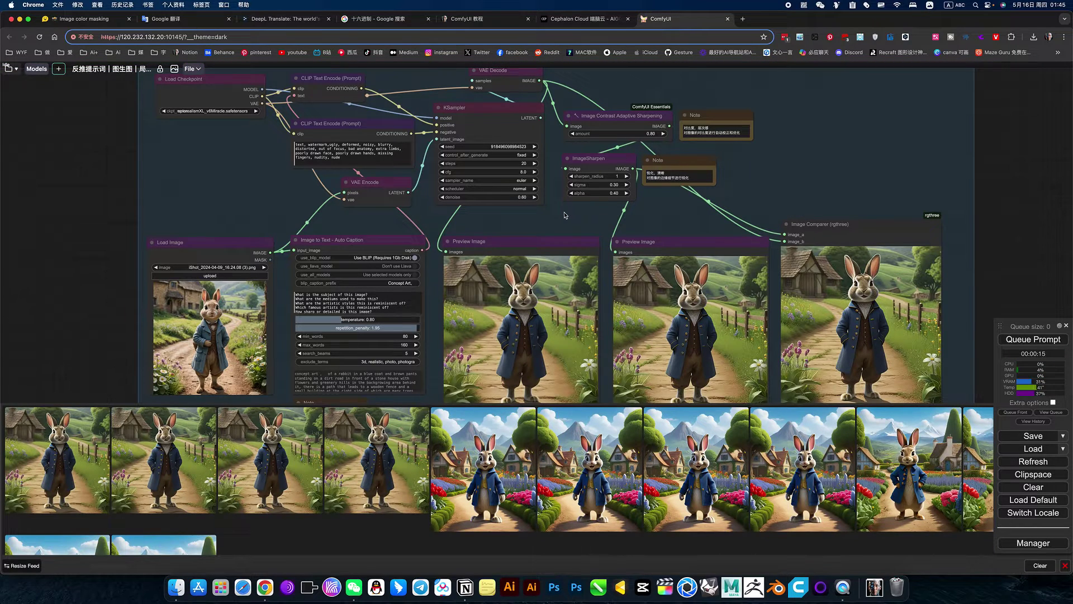
Reduce the feed size of the image feed so more of the node canvas is exposed
left_click(22, 566)
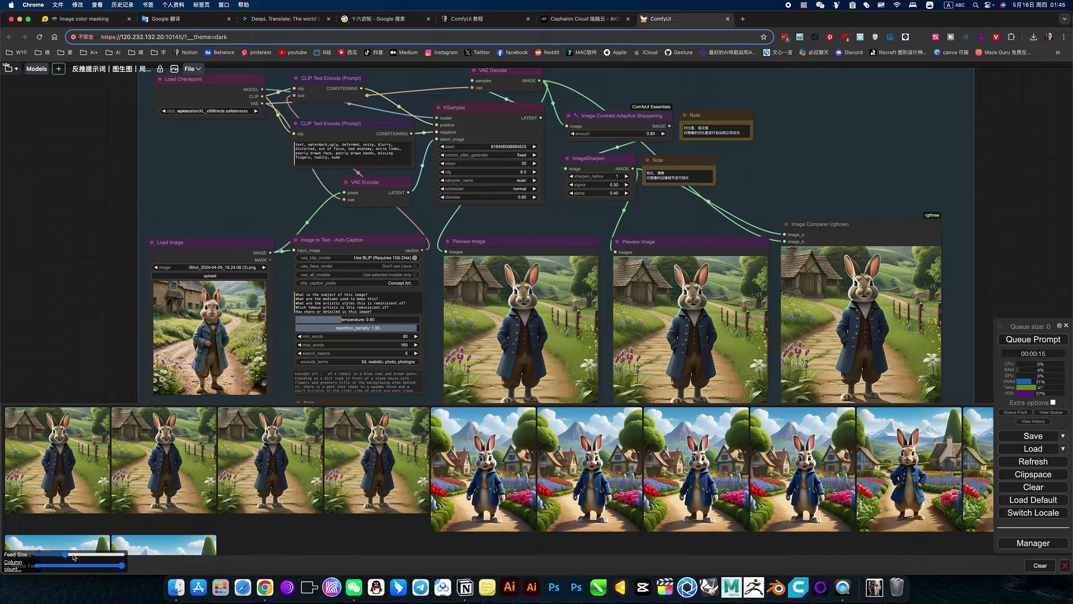
left_click_drag(66, 556, 56, 557)
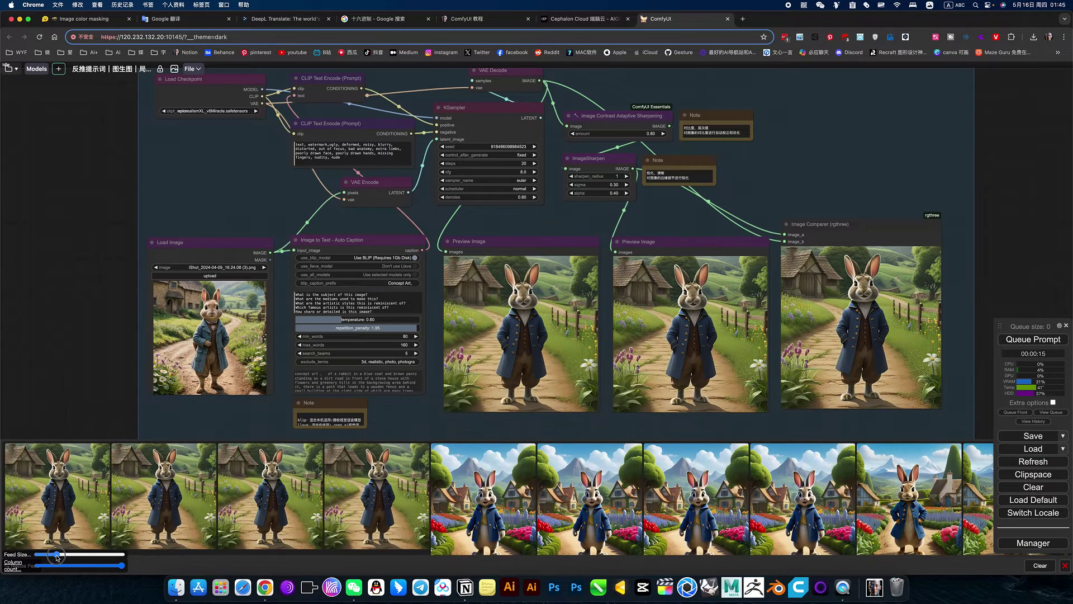
left_click_drag(670, 207, 691, 160)
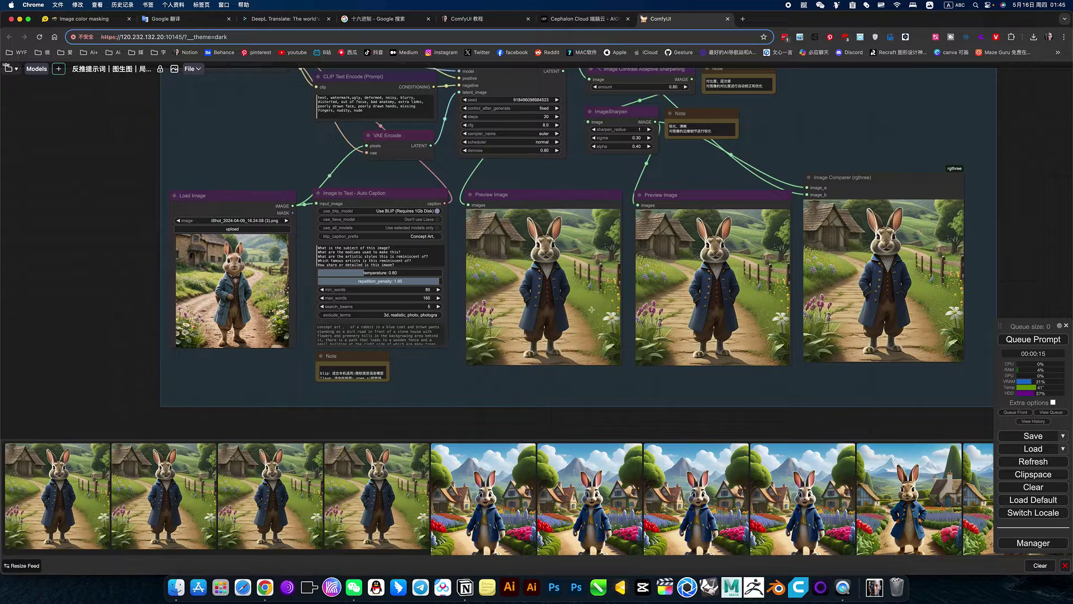
Compare the regenerated image-to-image previews with the source image, examining the rabbit and background details up close
left_click_drag(697, 387, 623, 426)
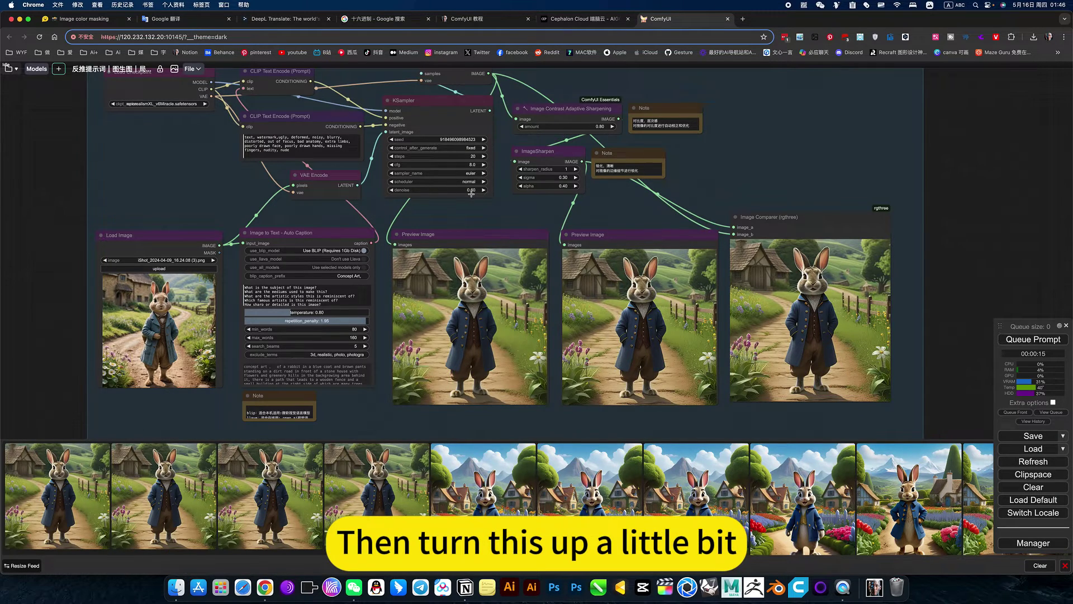
scroll(666, 389, "up", 8)
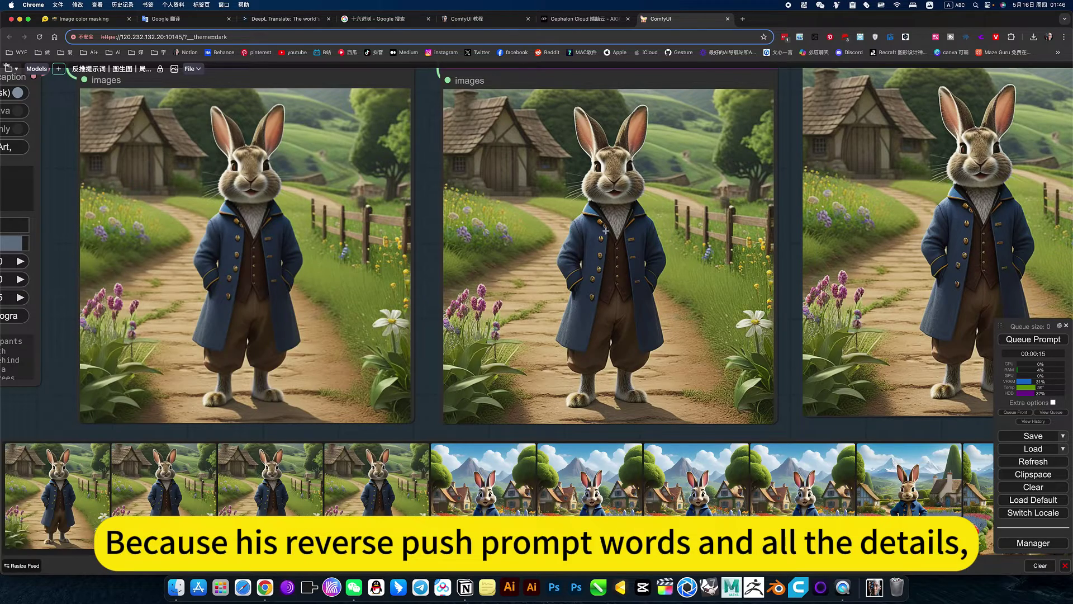
scroll(620, 235, "up", 3)
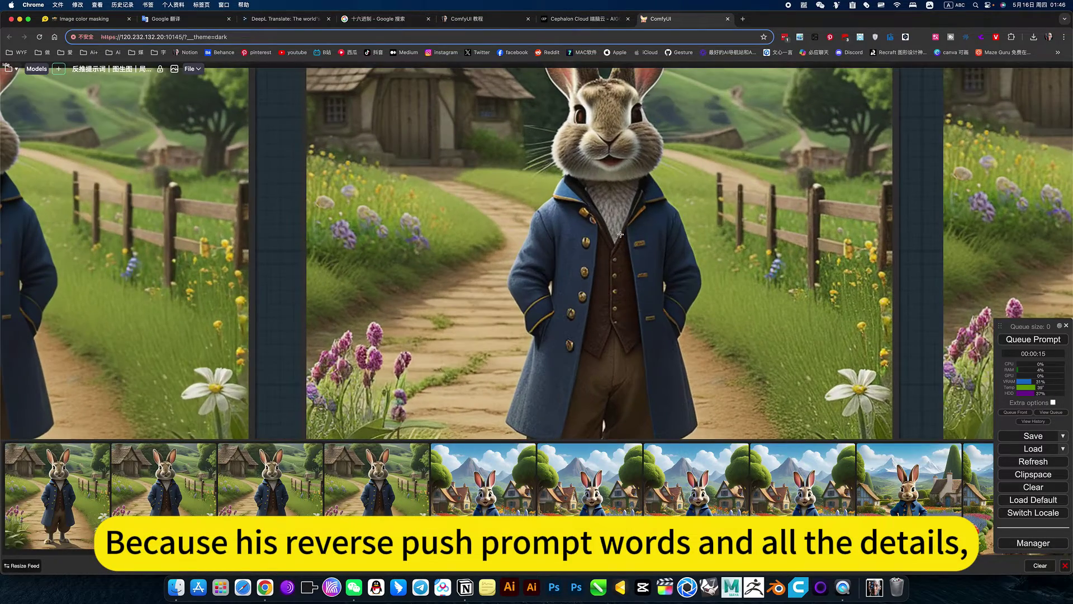
scroll(620, 235, "down", 6)
scroll(620, 235, "down", 2)
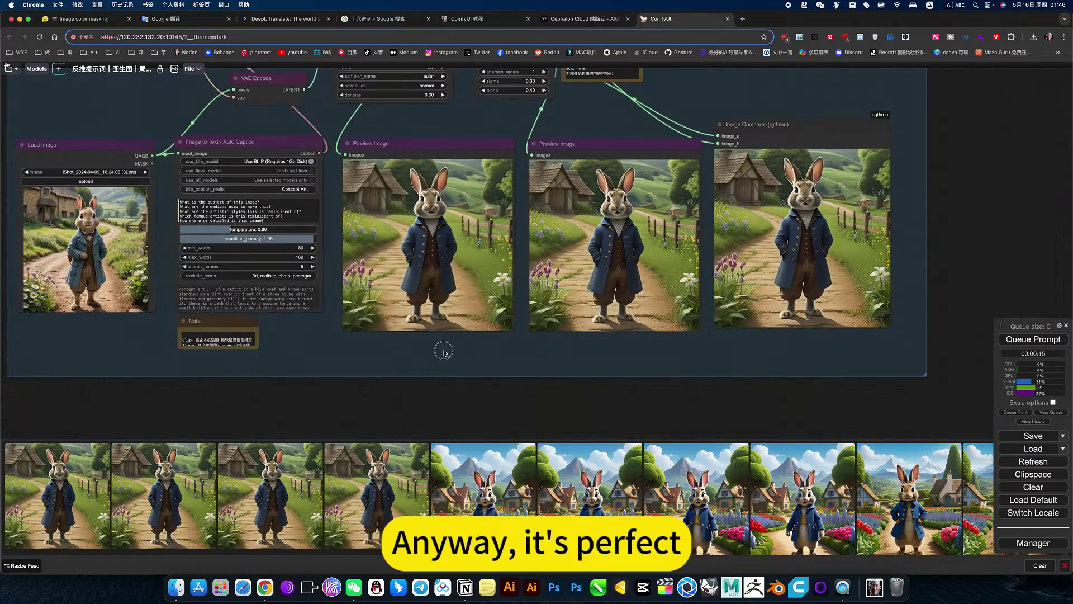
Inspect the Image to Text - Auto Caption node's parameters and generated caption in the image-to-image group
scroll(526, 307, "left", 5)
scroll(544, 277, "up", 5)
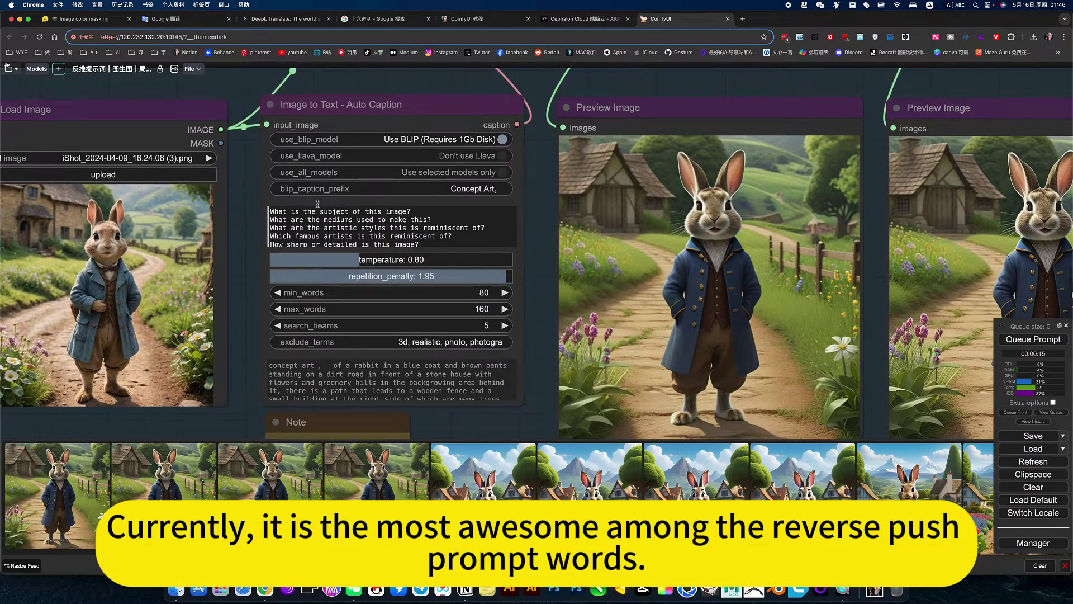
scroll(443, 161, "up", 10)
scroll(955, 325, "down", 5)
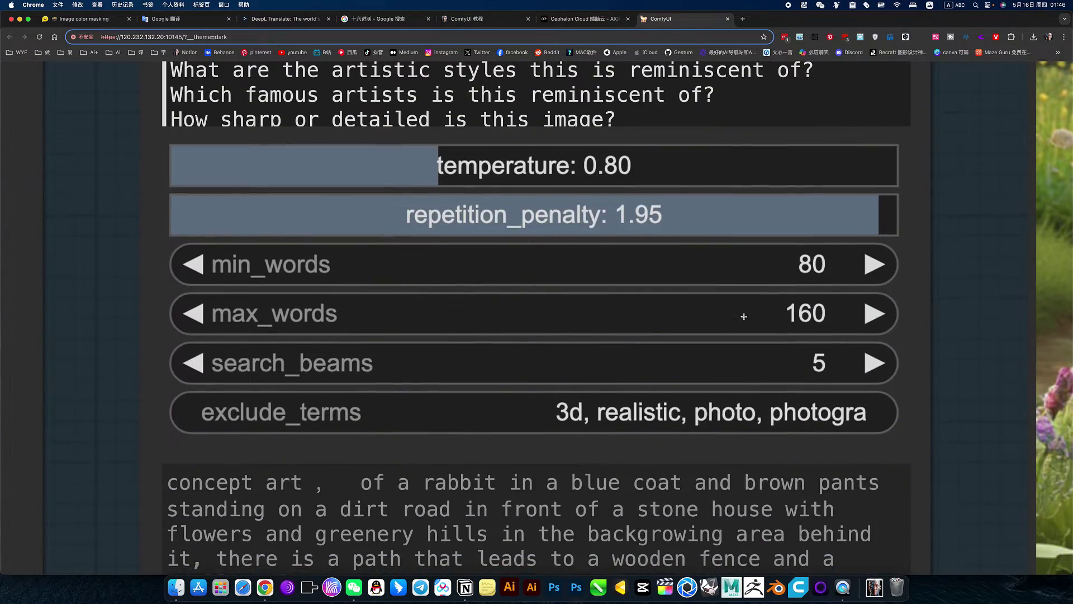
scroll(960, 314, "down", 3)
scroll(960, 315, "down", 10)
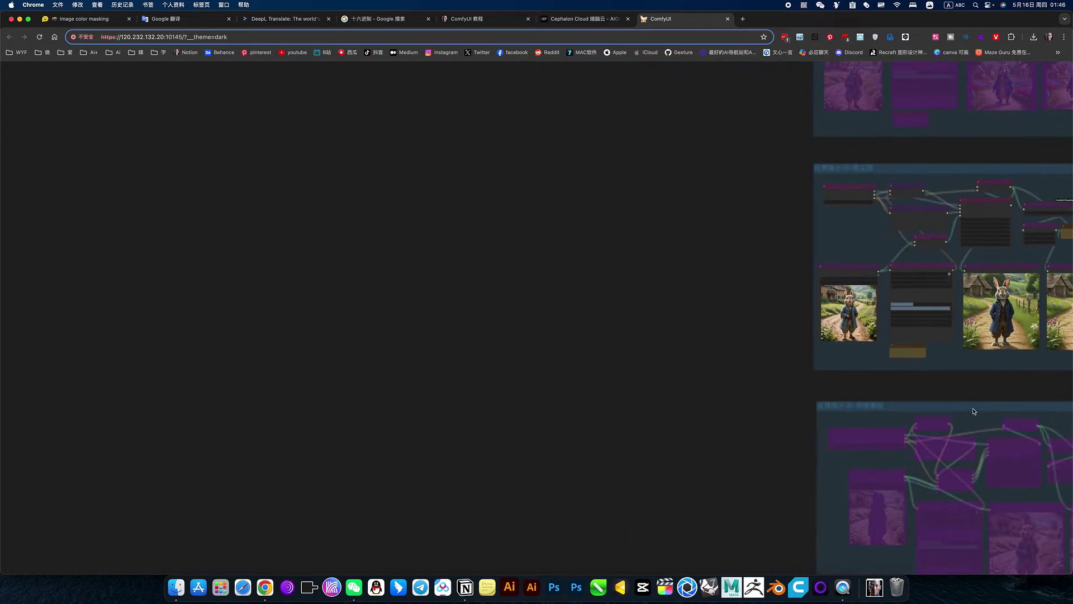
Bypass the nodes of the 反推提示词+图生图 group and set the nodes of the 反推提示词+局部重绘 group to Always
left_click_drag(883, 386, 573, 390)
scroll(707, 313, "up", 5)
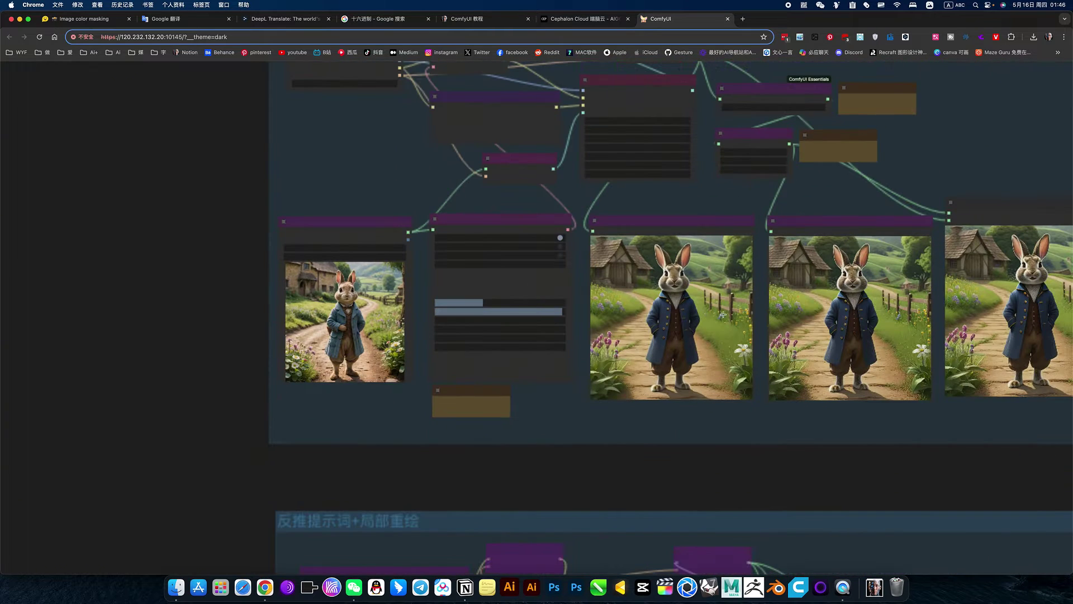
left_click(829, 201)
scroll(824, 205, "down", 10)
scroll(449, 290, "up", 5)
scroll(449, 290, "up", 5)
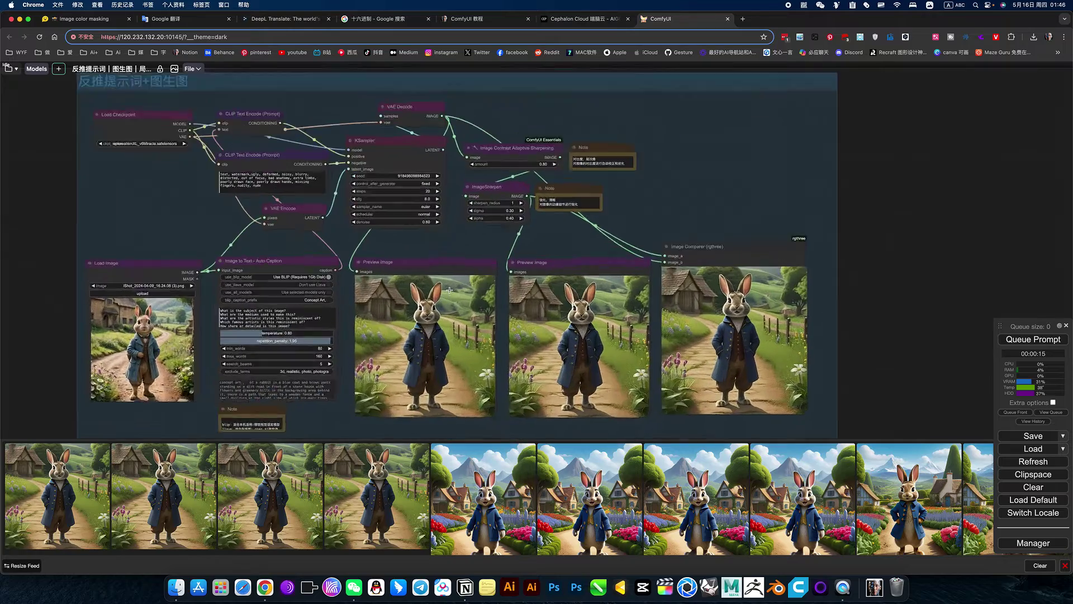
left_click_drag(594, 213, 775, 130)
right_click(775, 130)
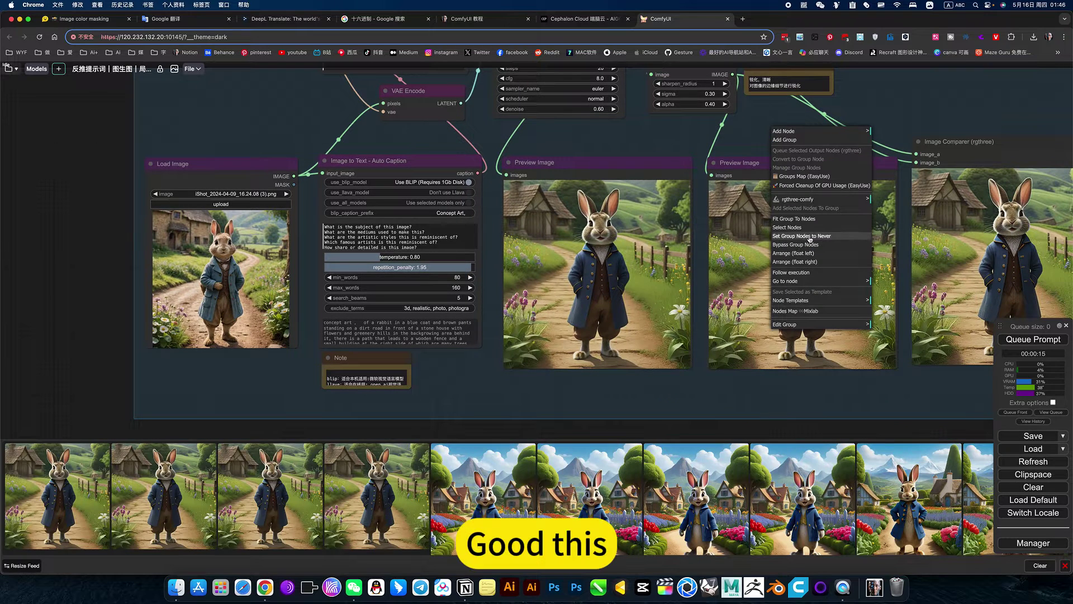
left_click(793, 245)
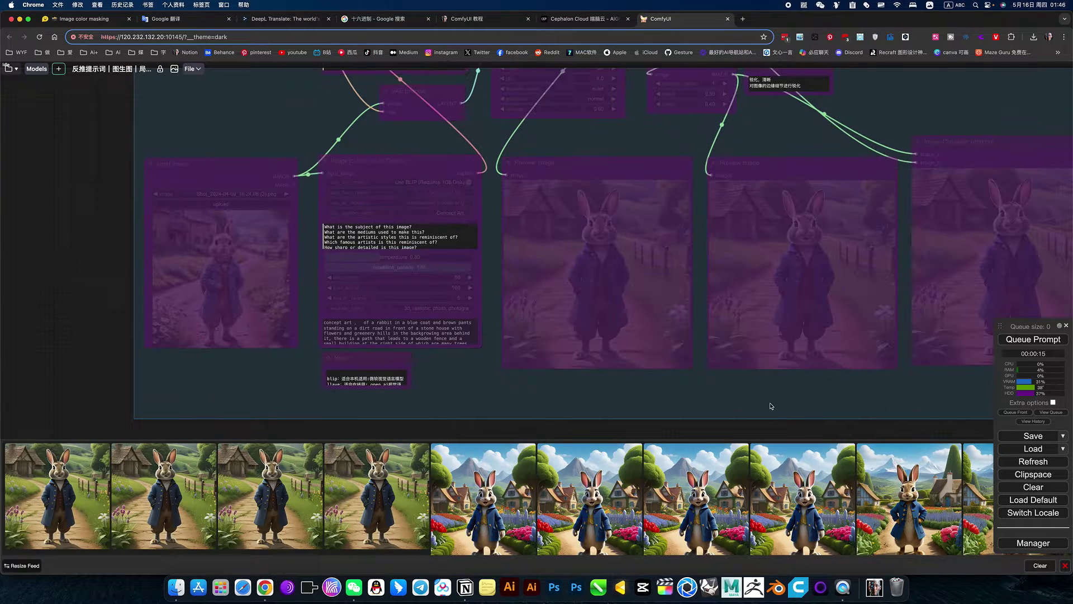
left_click_drag(774, 396, 750, 136)
right_click(774, 257)
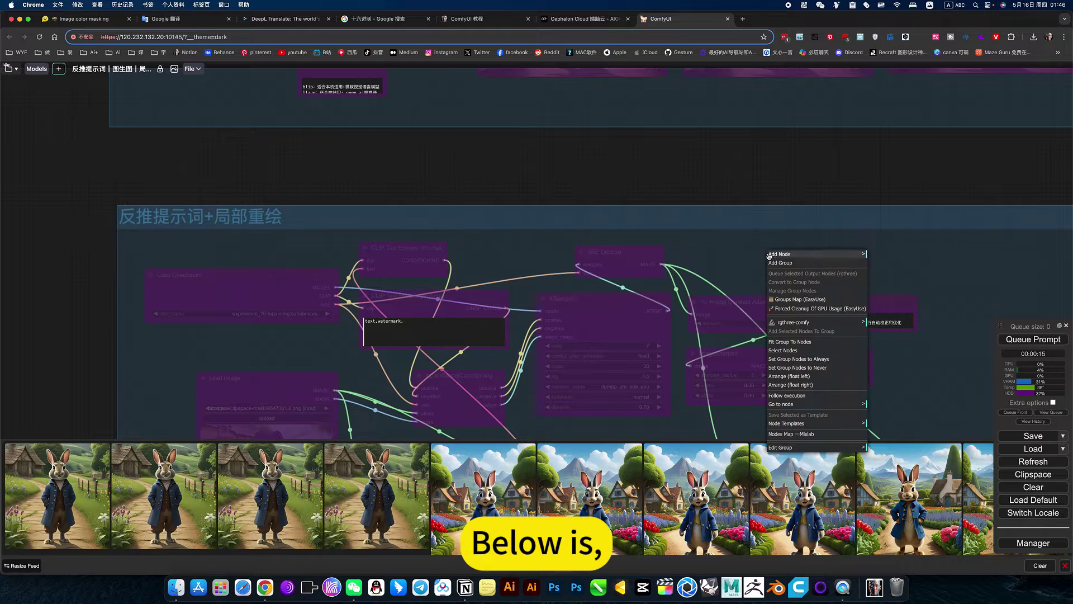
left_click(810, 360)
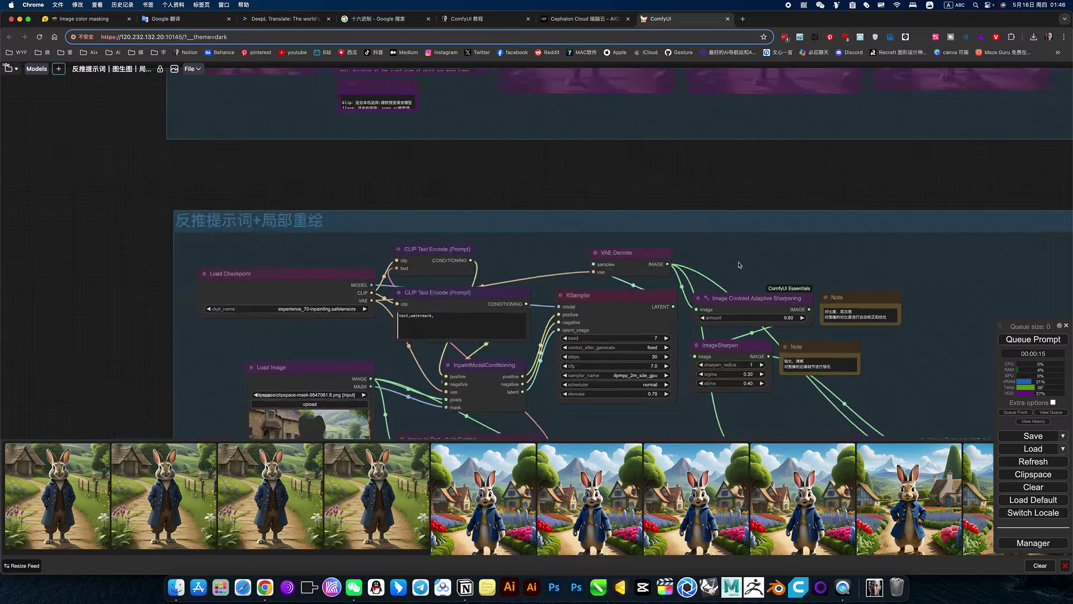
Examine the 反推提示词+局部重绘 group's layout and the masked source image in its Load Image node
scroll(738, 266, "down", 5)
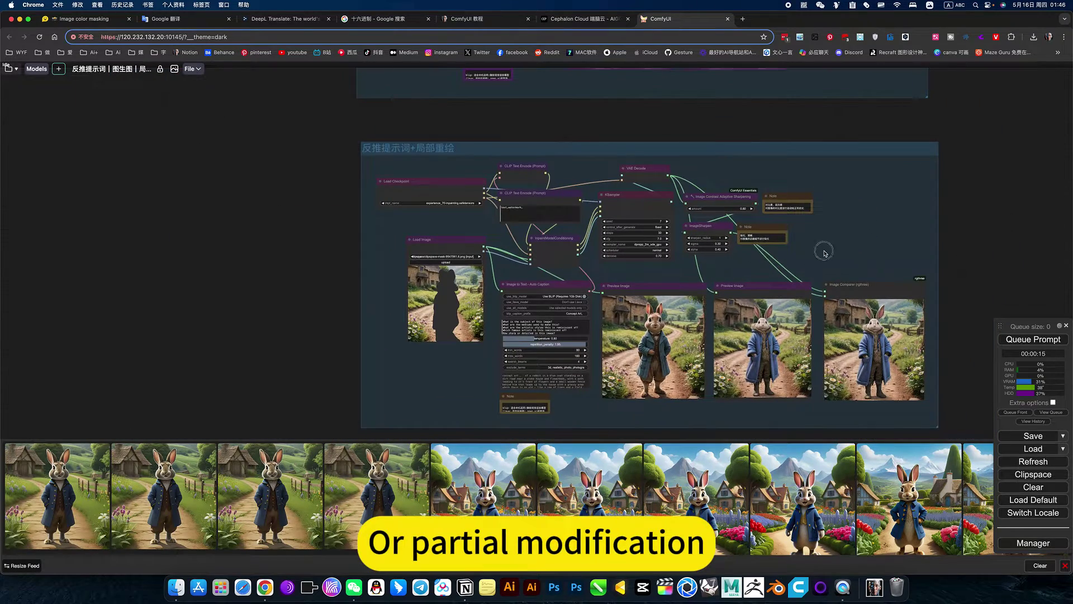
left_click_drag(450, 293, 444, 228)
scroll(443, 227, "up", 5)
scroll(444, 227, "up", 5)
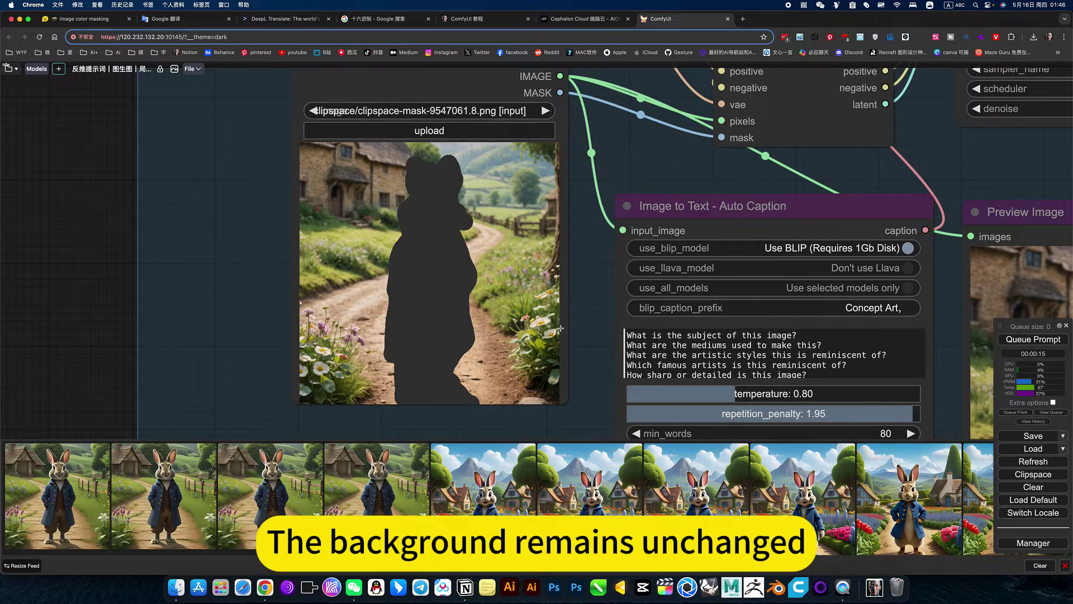
scroll(560, 329, "down", 6)
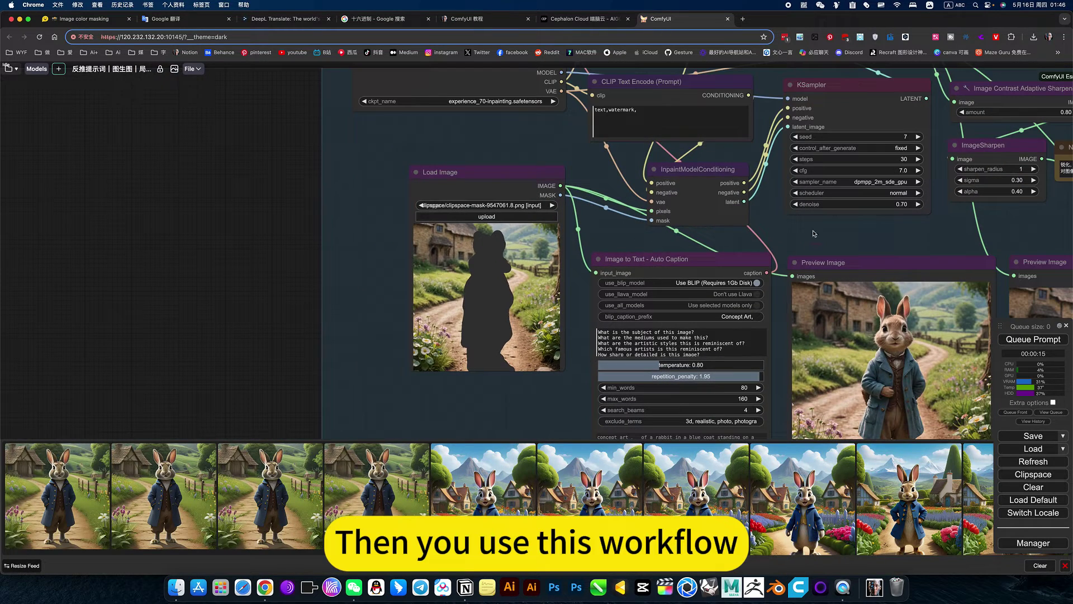
Inspect the InpaintModelConditioning node and its connections to the source image, mask, prompts and KSampler
left_click_drag(814, 234, 561, 234)
scroll(561, 234, "up", 5)
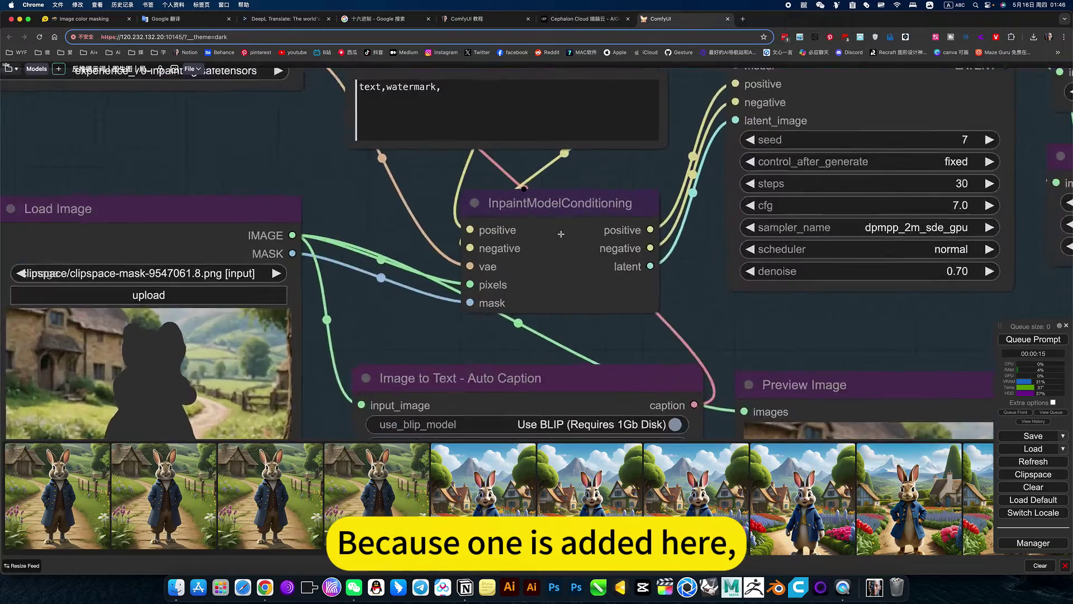
scroll(561, 233, "up", 3)
scroll(484, 304, "down", 7)
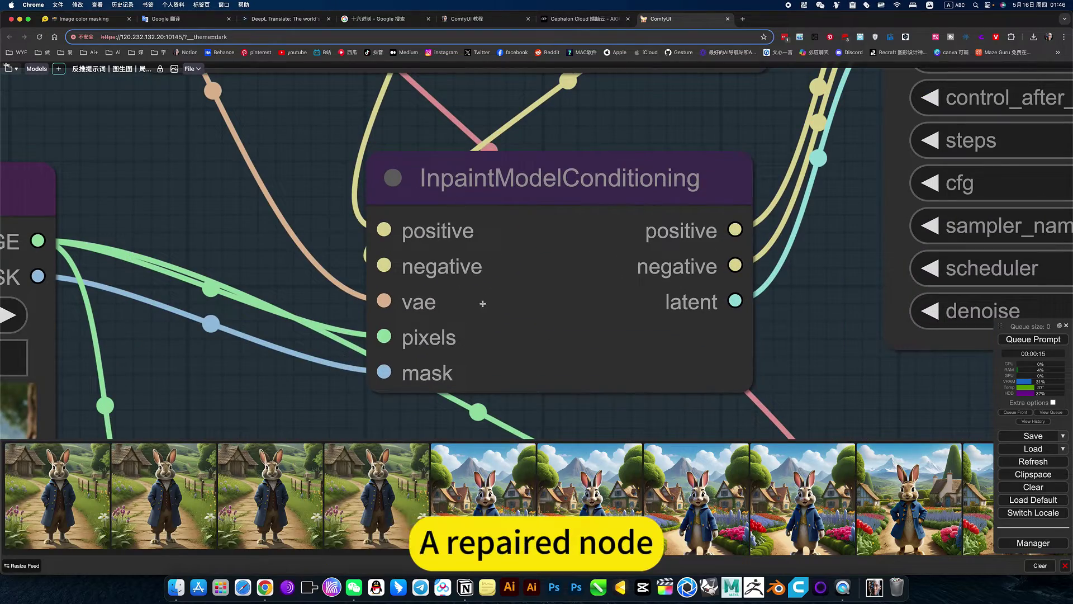
scroll(694, 355, "down", 5)
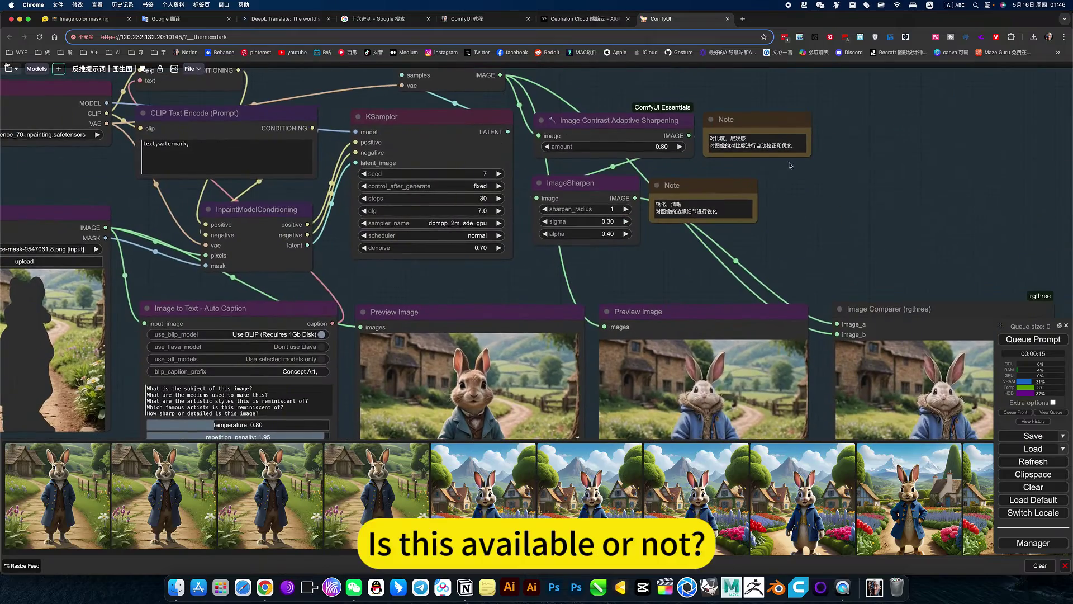
Check the captioning model selection in the inpainting group's Image to Text - Auto Caption node
scroll(658, 288, "down", 5)
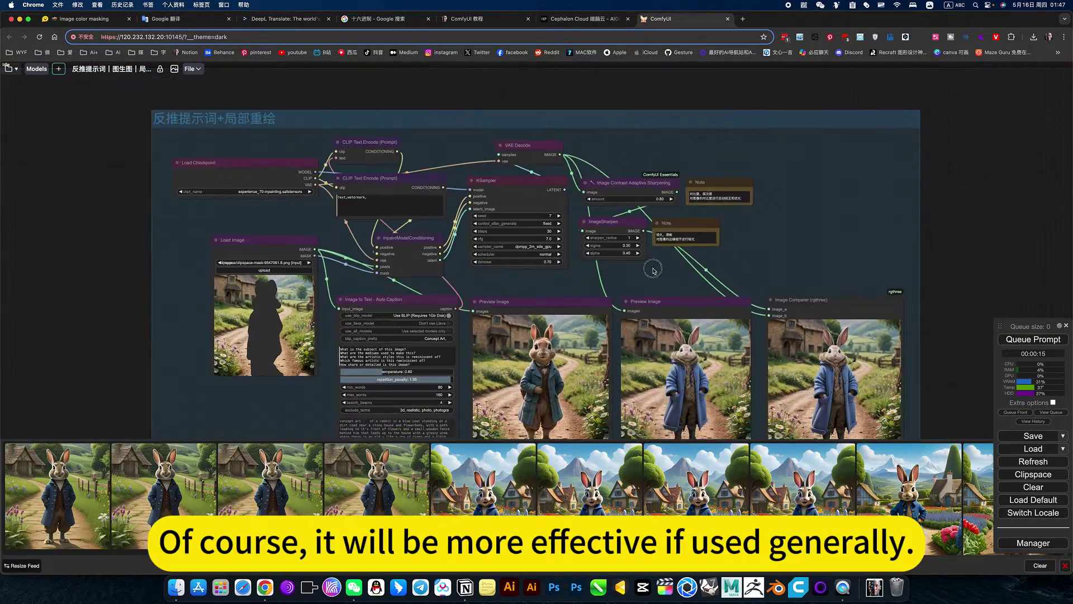
scroll(571, 258, "up", 4)
scroll(570, 259, "up", 2)
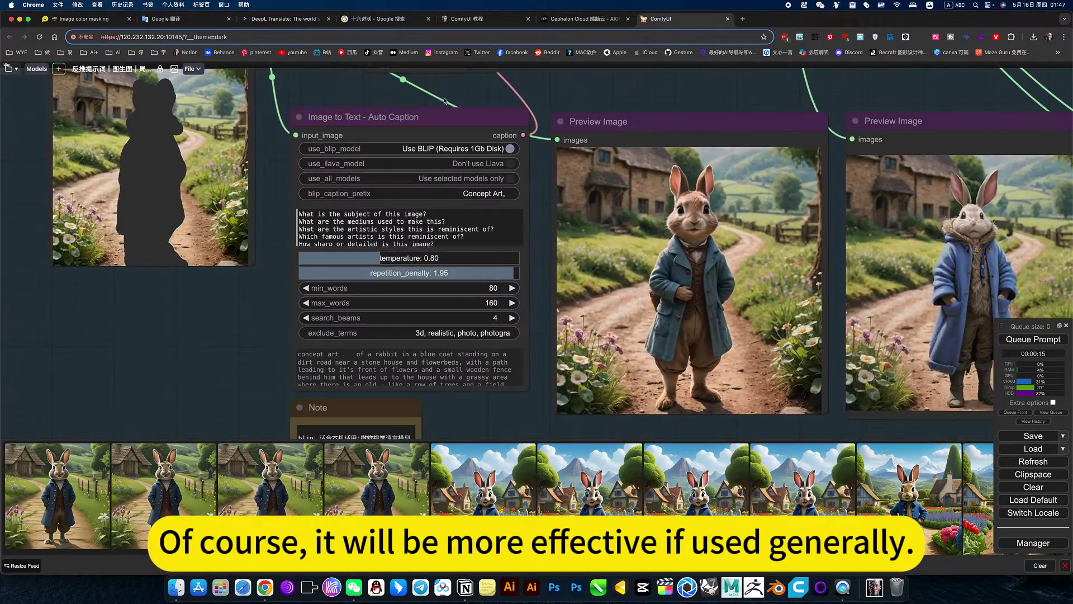
scroll(521, 179, "down", 5)
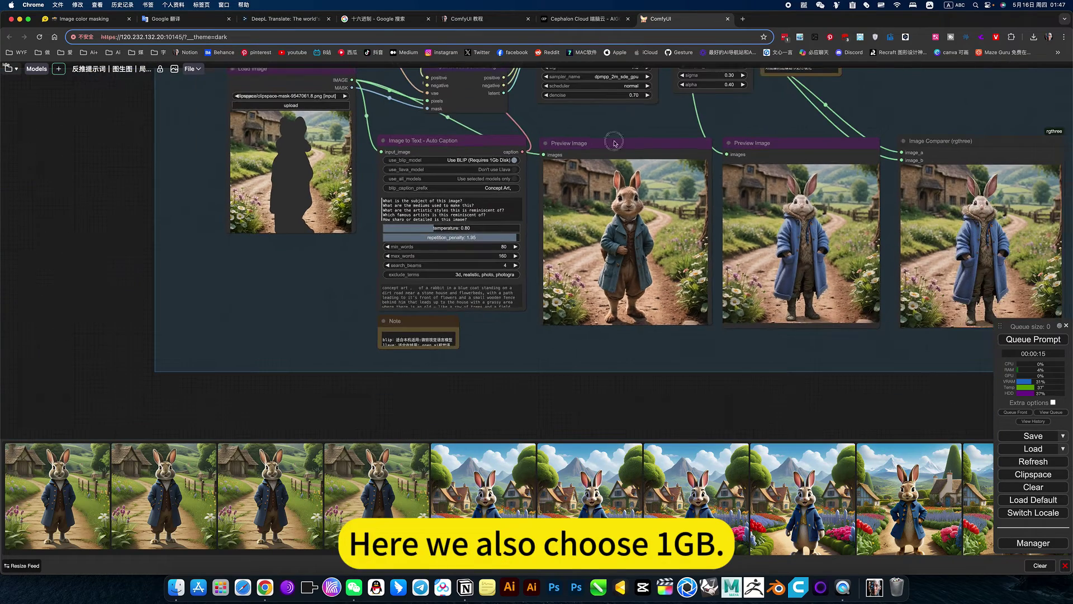
Set the seed of the inpainting group's KSampler to 8 and queue the prompt
scroll(547, 116, "up", 3)
left_click(549, 127)
left_click(1035, 339)
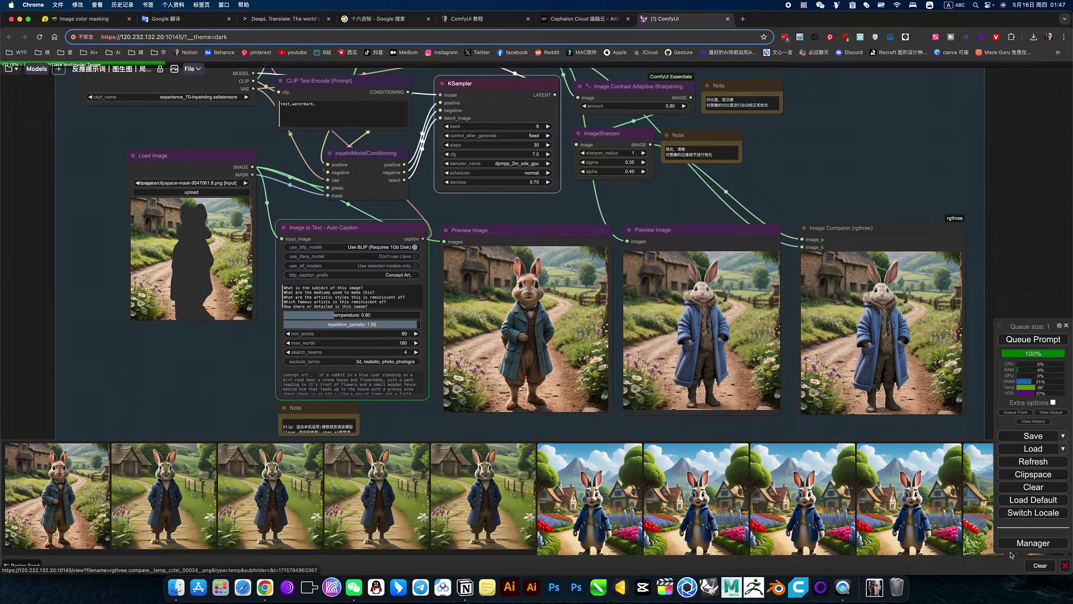
Close the image feed and compare the inpainted preview with the original rabbit image
left_click(1065, 565)
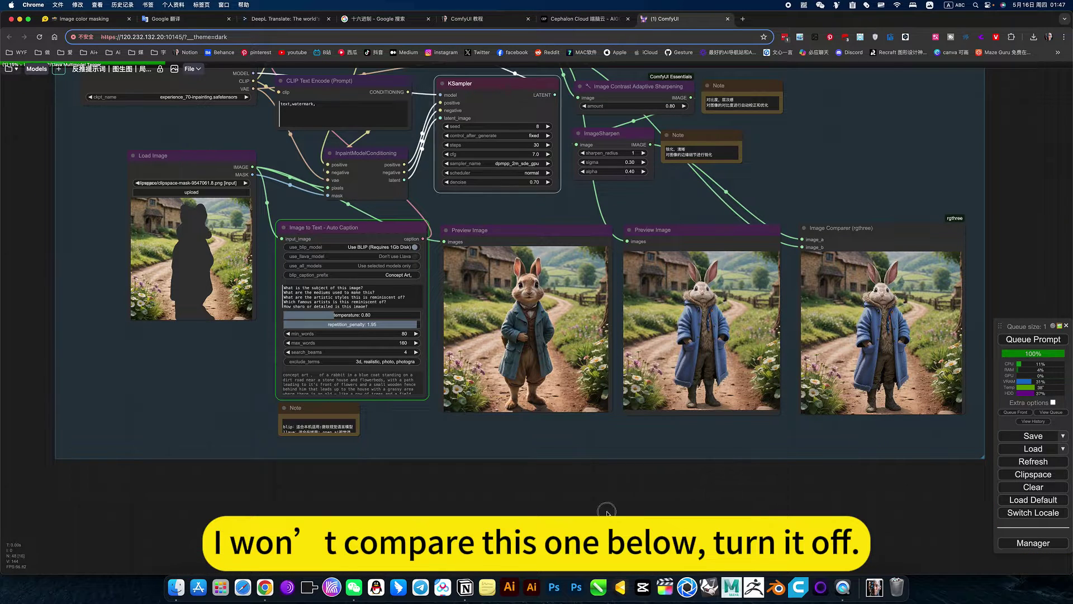
scroll(604, 463, "up", 5)
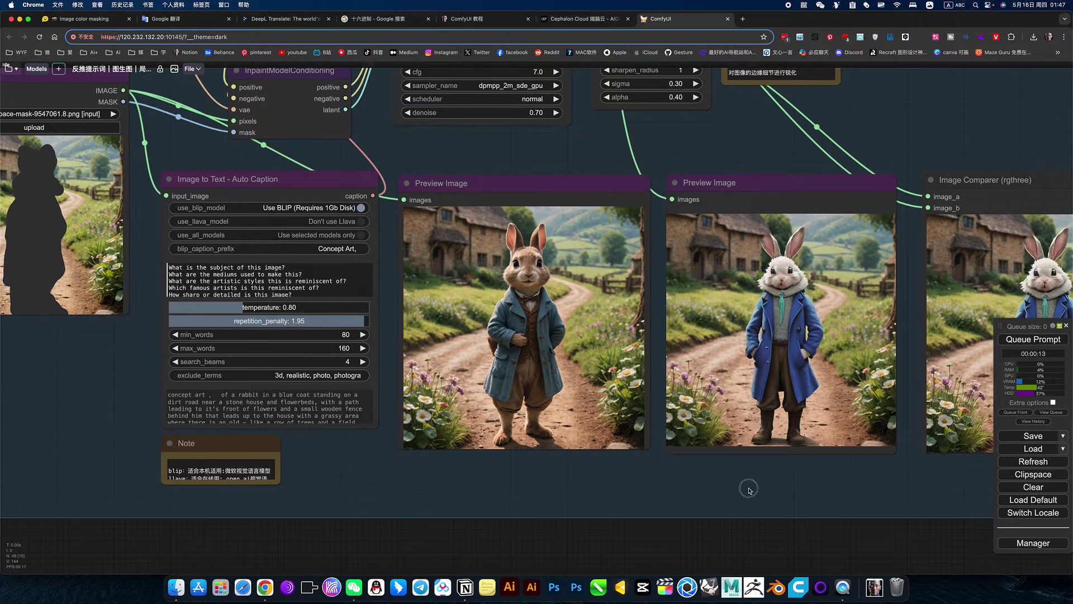
left_click_drag(726, 491, 548, 512)
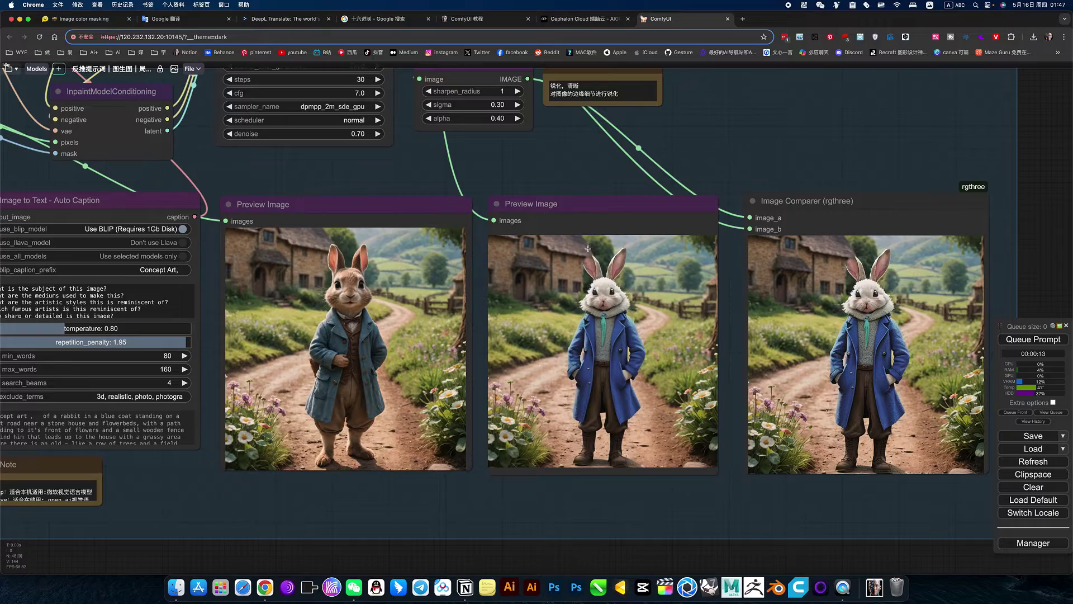
scroll(588, 248, "up", 4)
scroll(525, 149, "down", 6)
Check the denoise parameter of the KSampler in the 反推提示词+局部重绘 group
left_click_drag(517, 125, 696, 256)
scroll(535, 252, "up", 3)
scroll(535, 252, "up", 5)
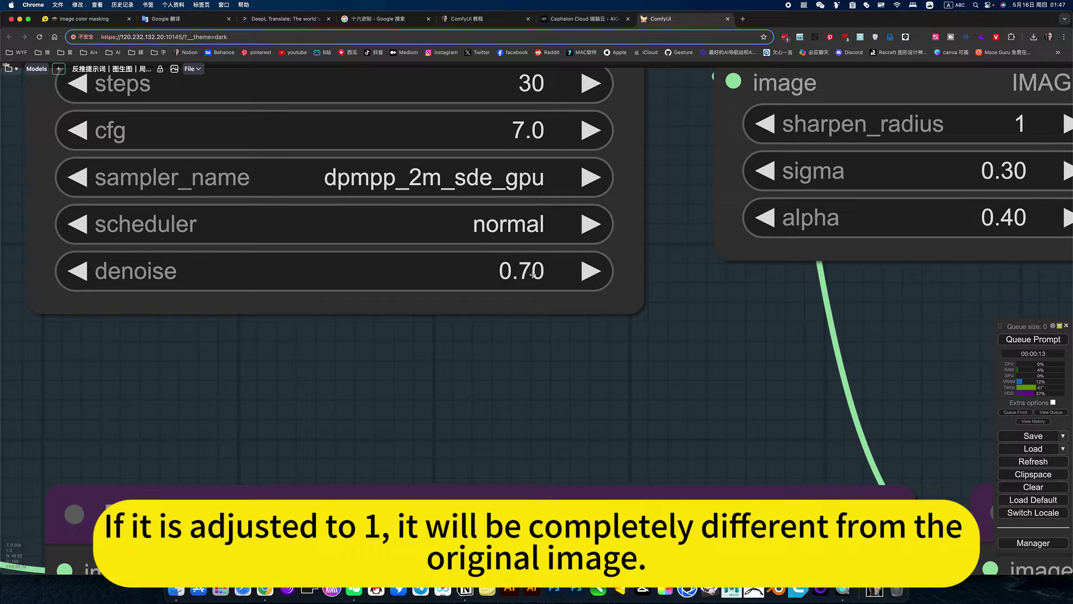
scroll(530, 276, "down", 12)
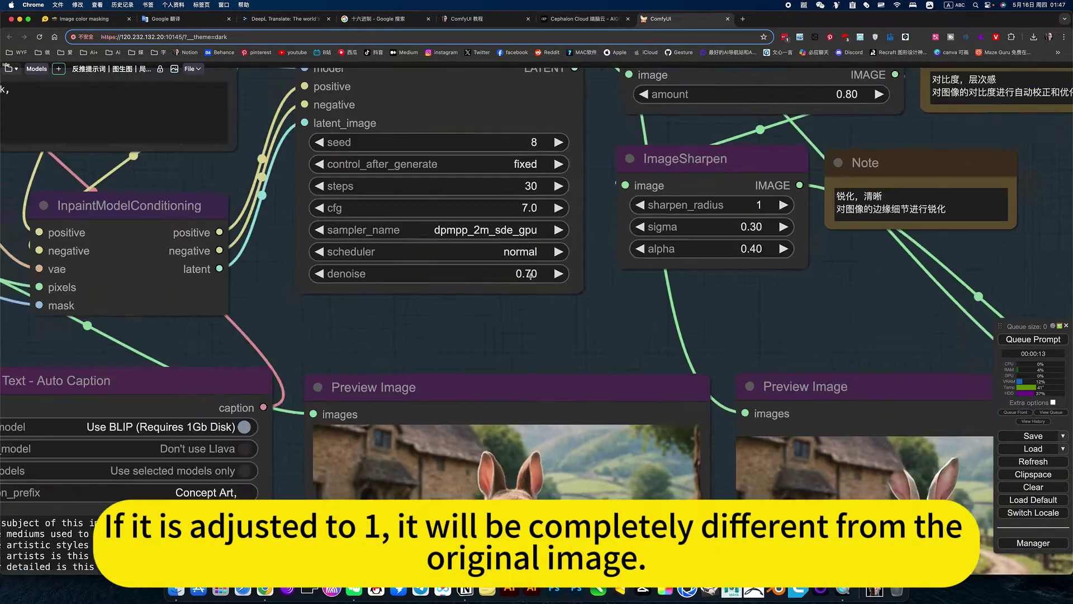
scroll(530, 275, "up", 6)
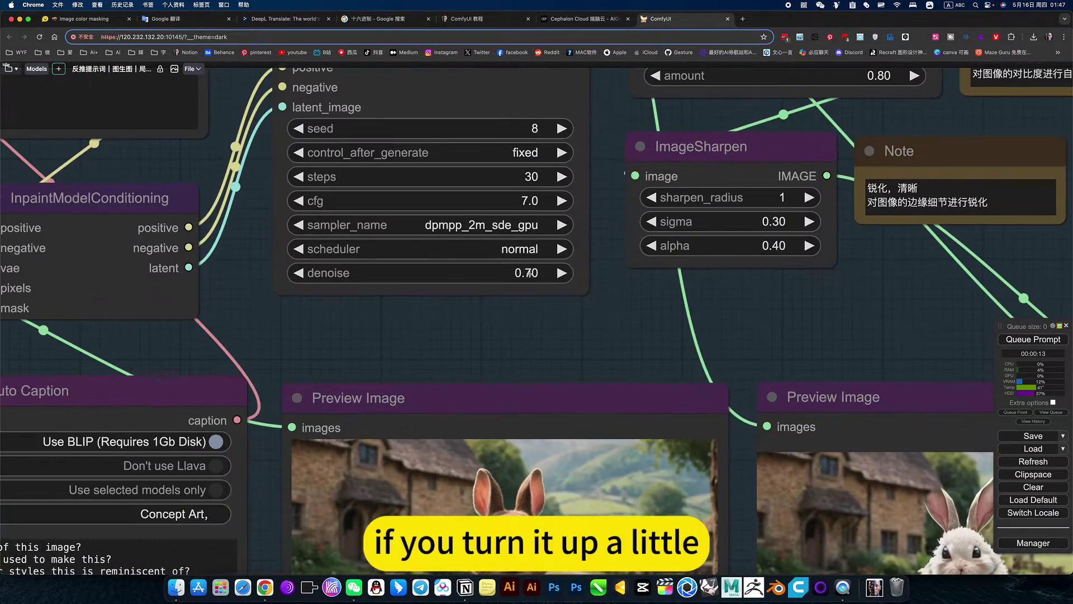
Switch the inpainting group's Image to Text - Auto Caption node from BLIP to all models with combined outputs and queue the prompt
scroll(529, 274, "down", 6)
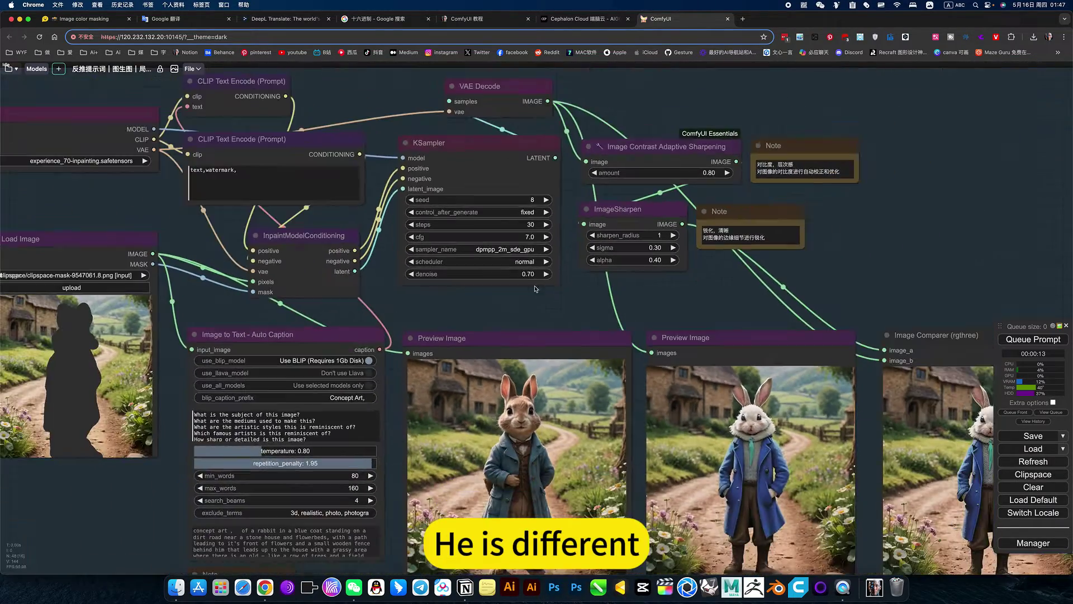
left_click_drag(544, 302, 611, 182)
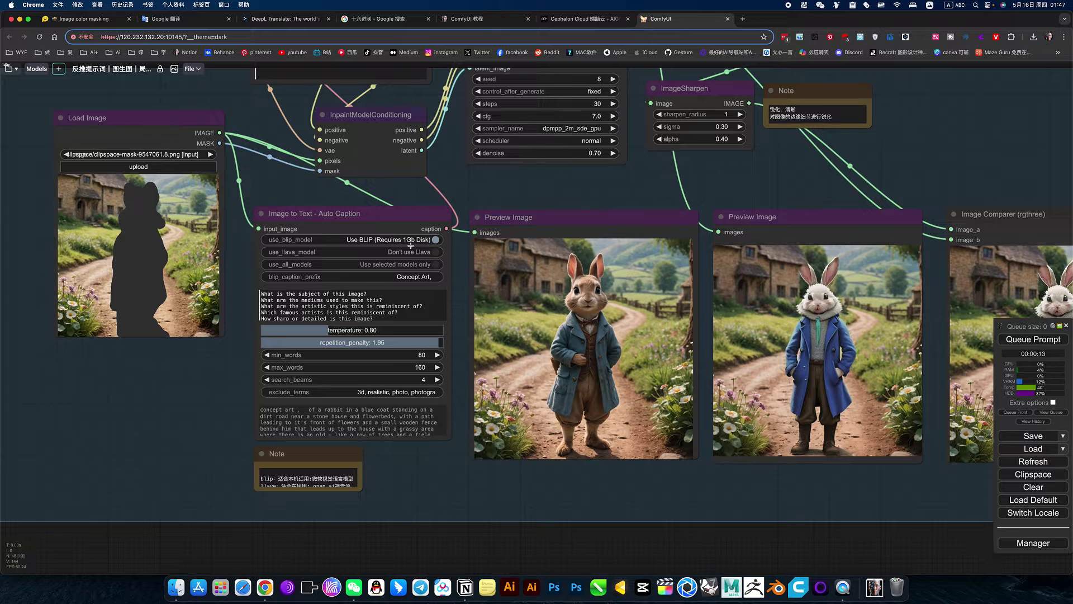
left_click(436, 265)
left_click(436, 240)
left_click_drag(675, 175, 561, 259)
key("ctrl+Return")
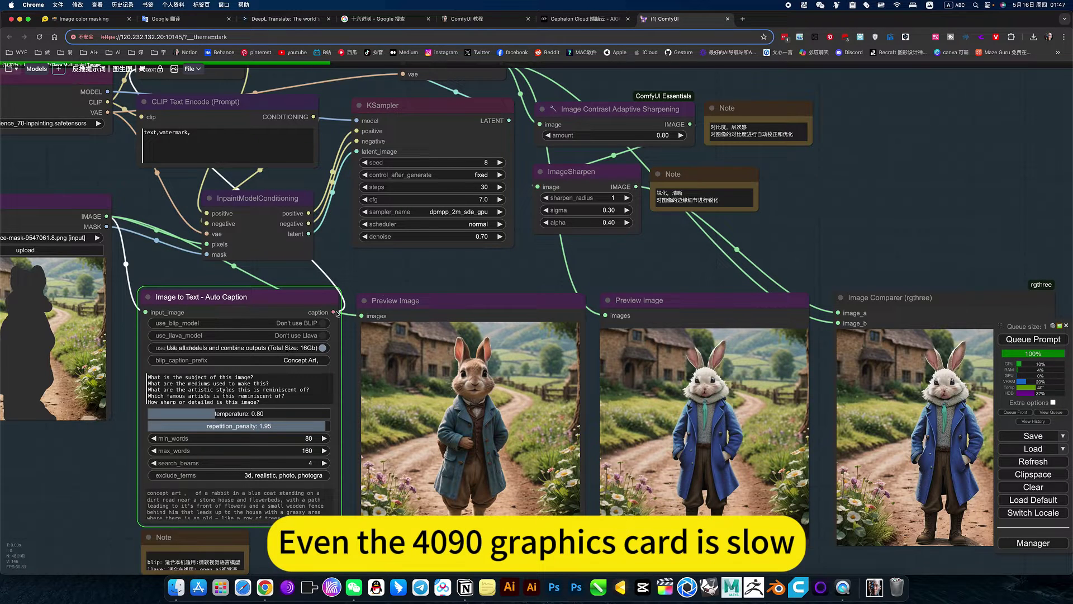
Examine the Auto Caption node's combined-model setting and compare the newly inpainted preview with the original rabbit image
left_click_drag(443, 275, 495, 278)
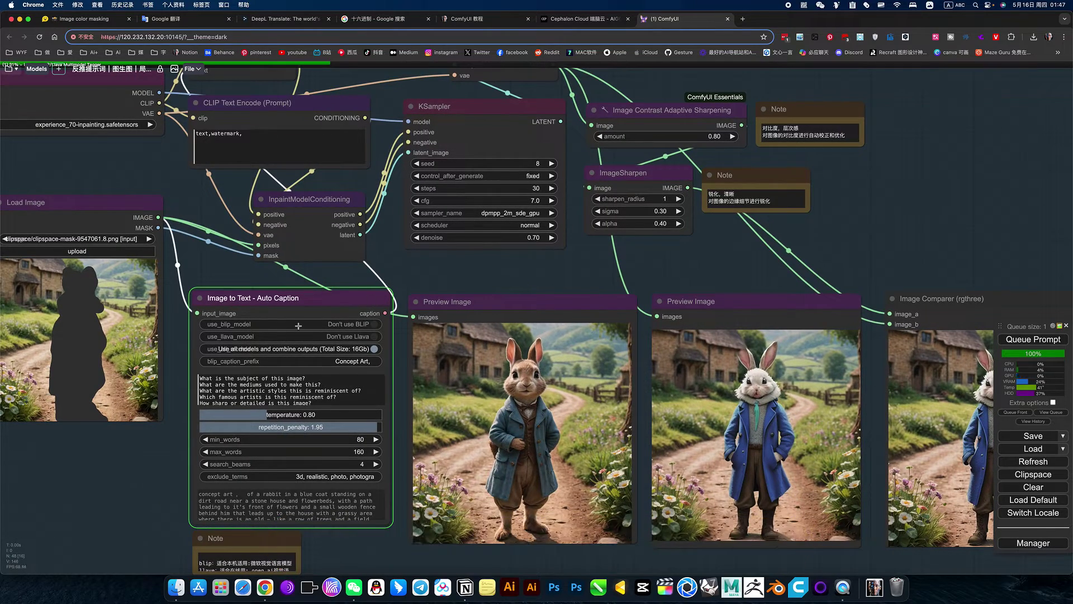
scroll(260, 343, "up", 10)
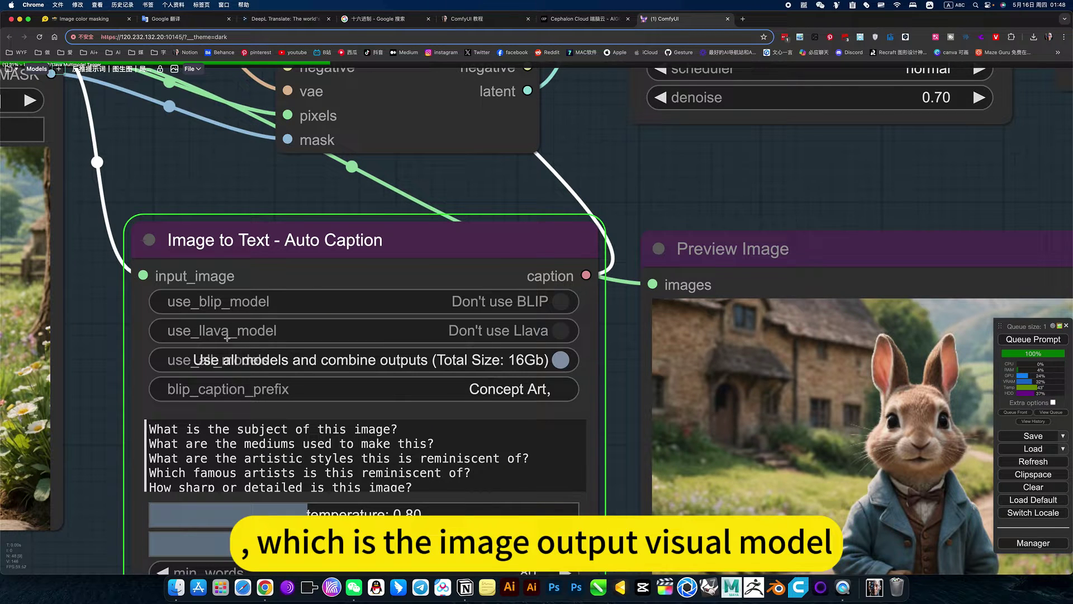
scroll(220, 338, "down", 15)
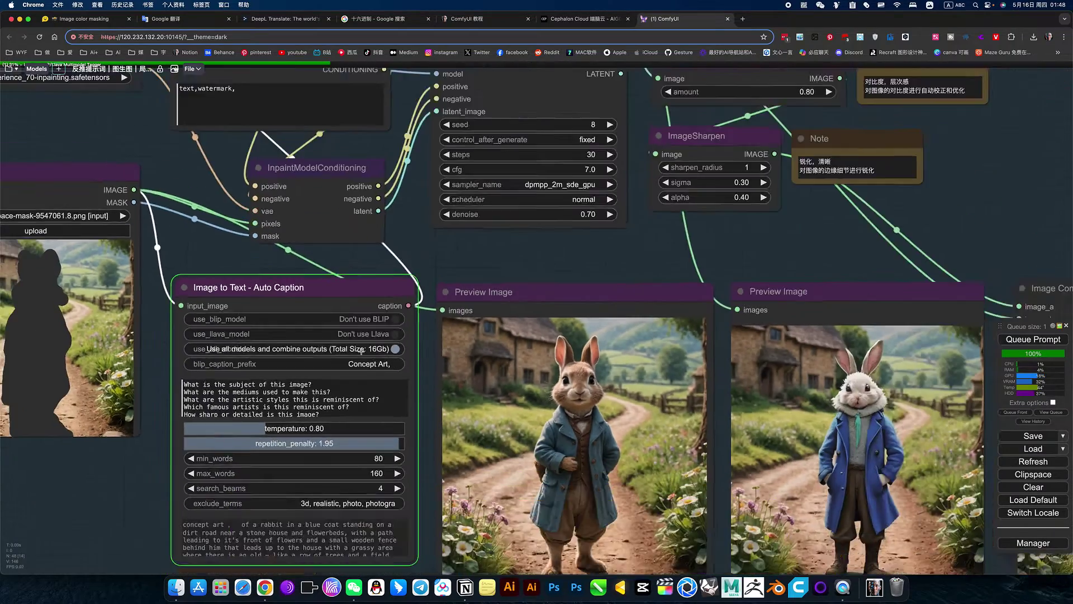
scroll(361, 351, "up", 5)
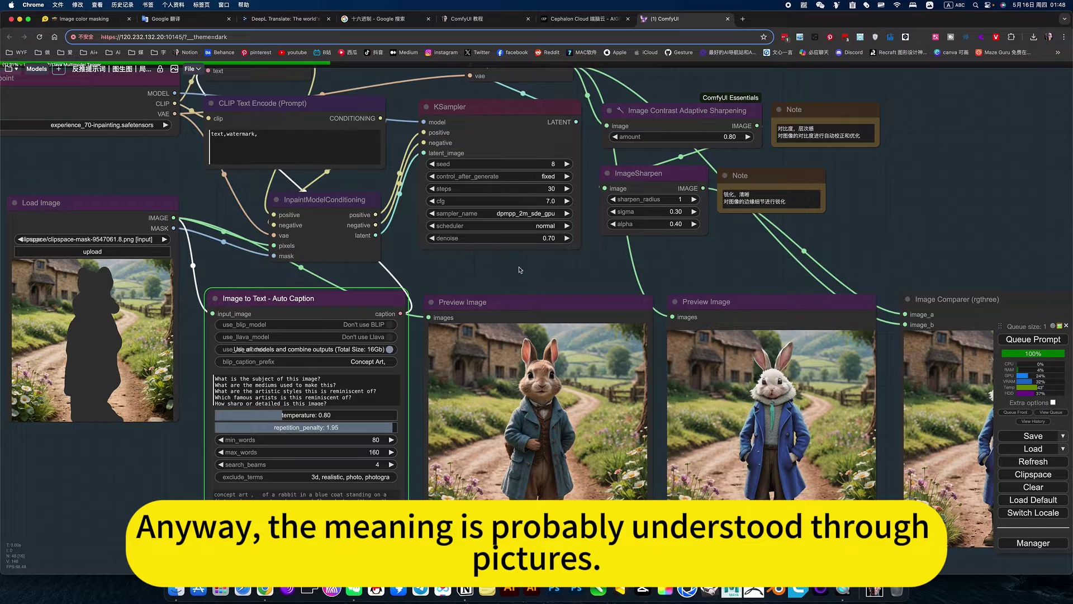
left_click_drag(520, 273, 387, 264)
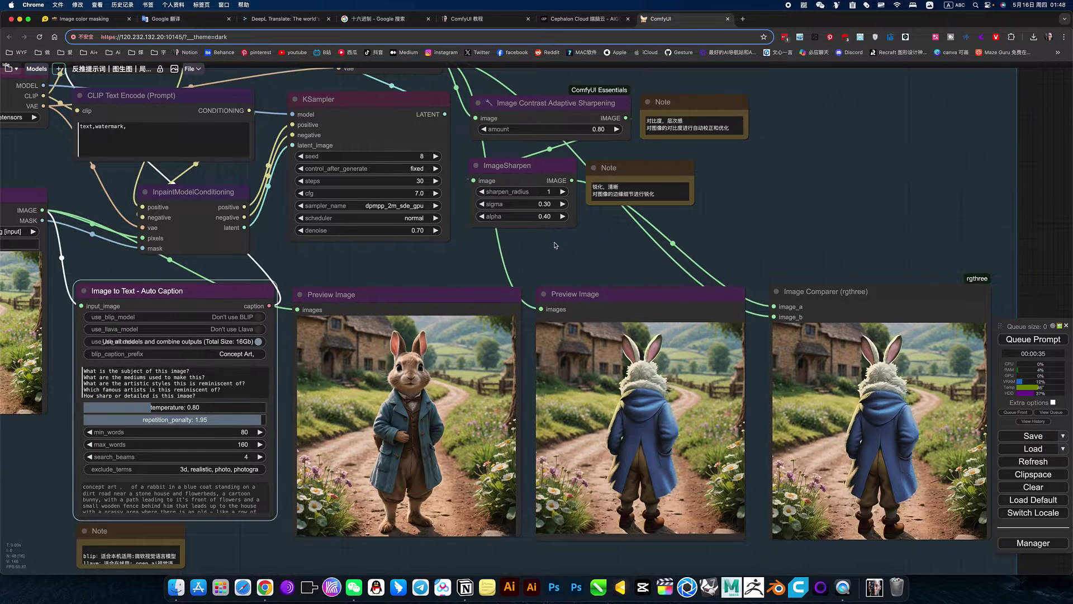
left_click_drag(568, 235, 697, 232)
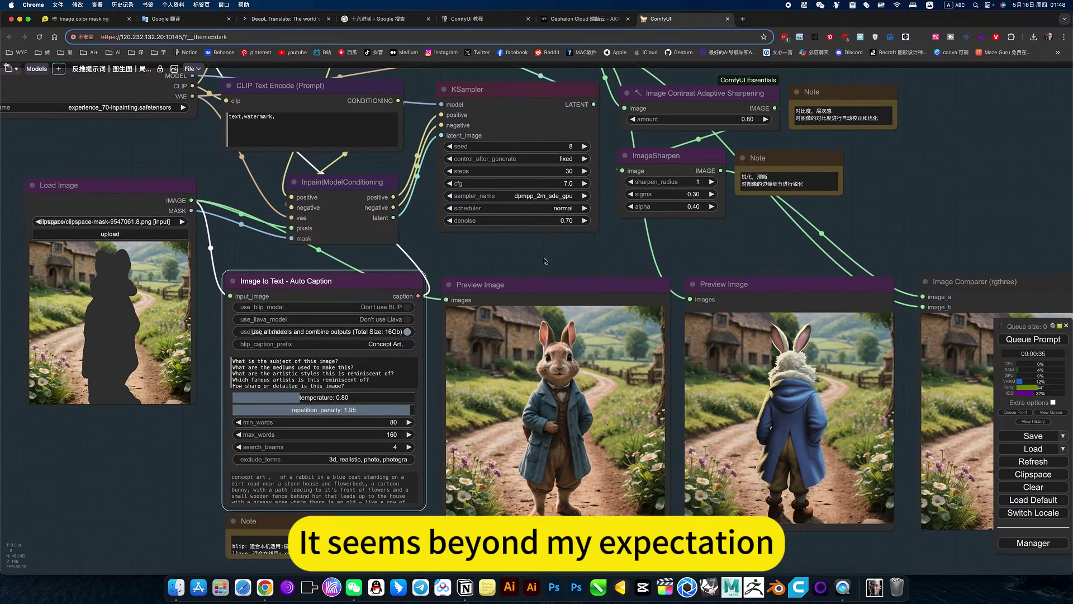
Switch the inpainting group's Image to Text - Auto Caption node back to BLIP only and queue the prompt
left_click_drag(545, 260, 596, 255)
scroll(458, 325, "up", 4)
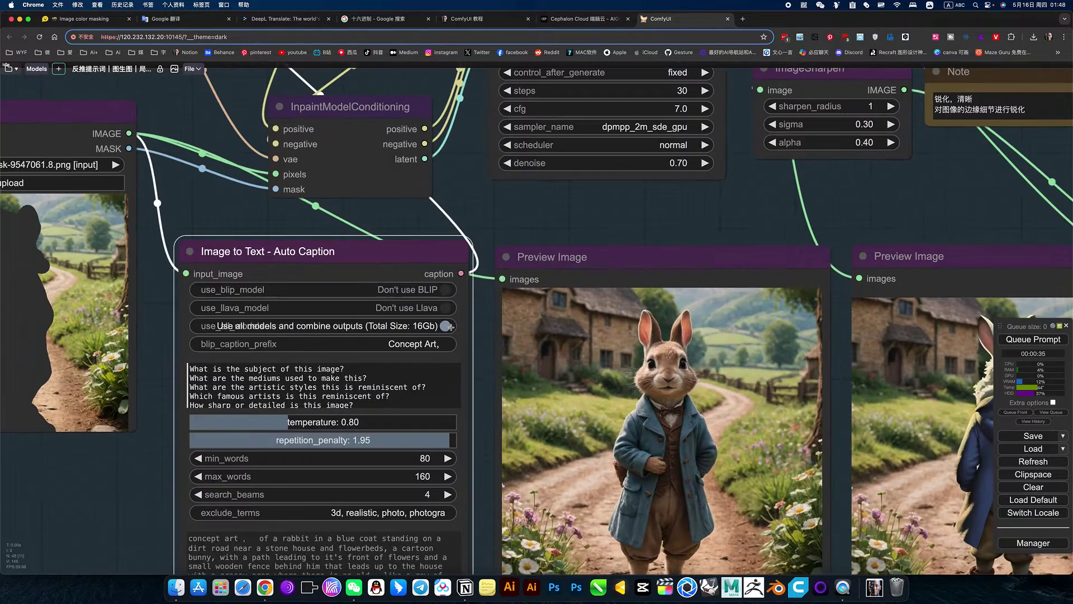
left_click(447, 292)
scroll(477, 349, "down", 5)
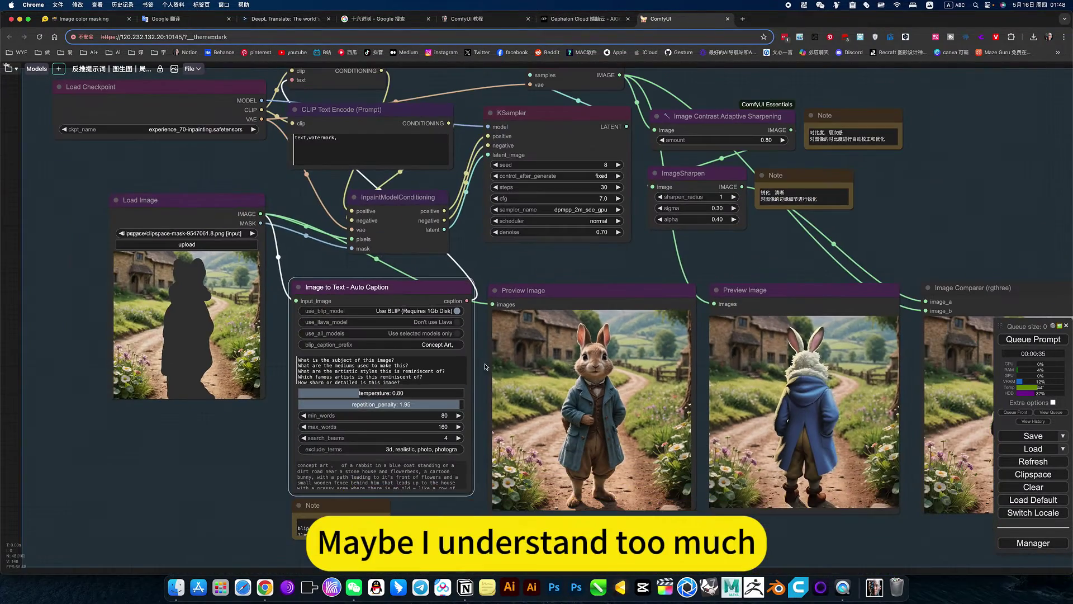
left_click_drag(565, 256, 484, 249)
scroll(380, 431, "up", 4)
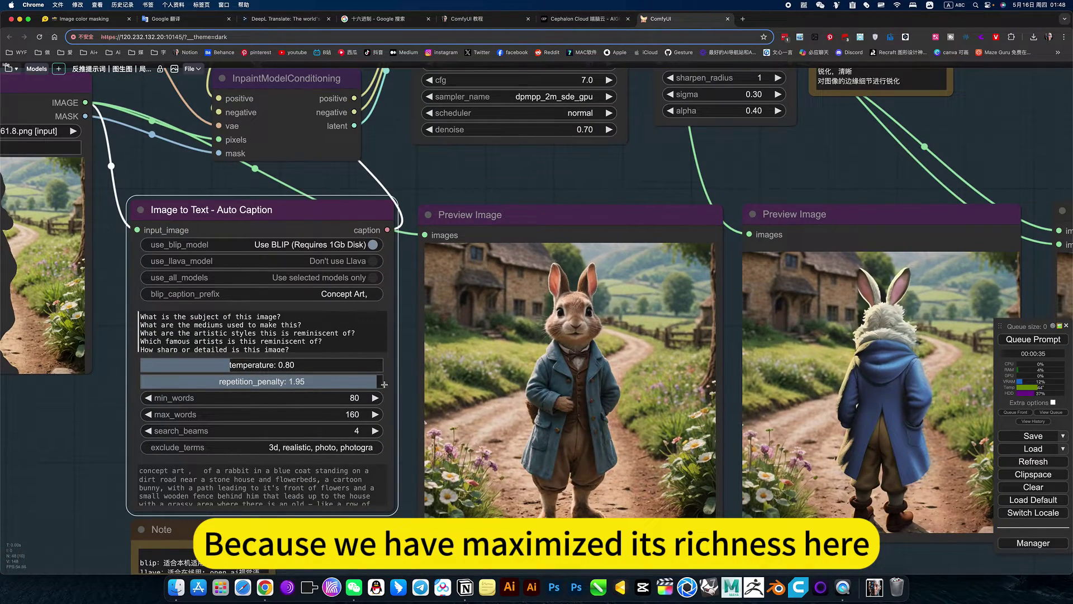
left_click(1042, 345)
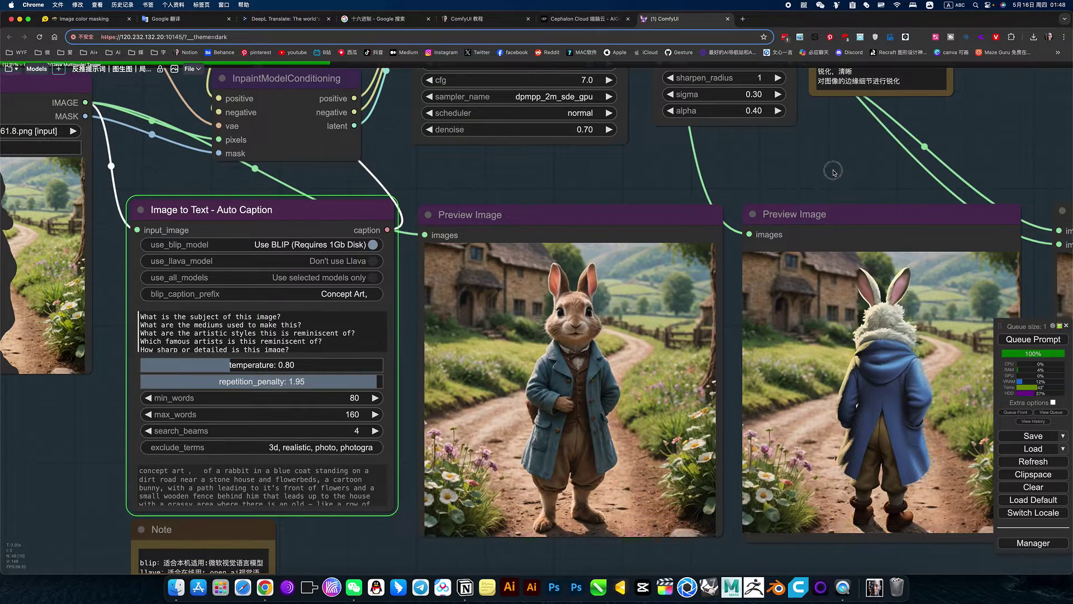
Examine the Auto Caption node's model options and the checkpoint chosen in the inpainting group's Load Checkpoint node during the run
scroll(433, 300, "down", 5)
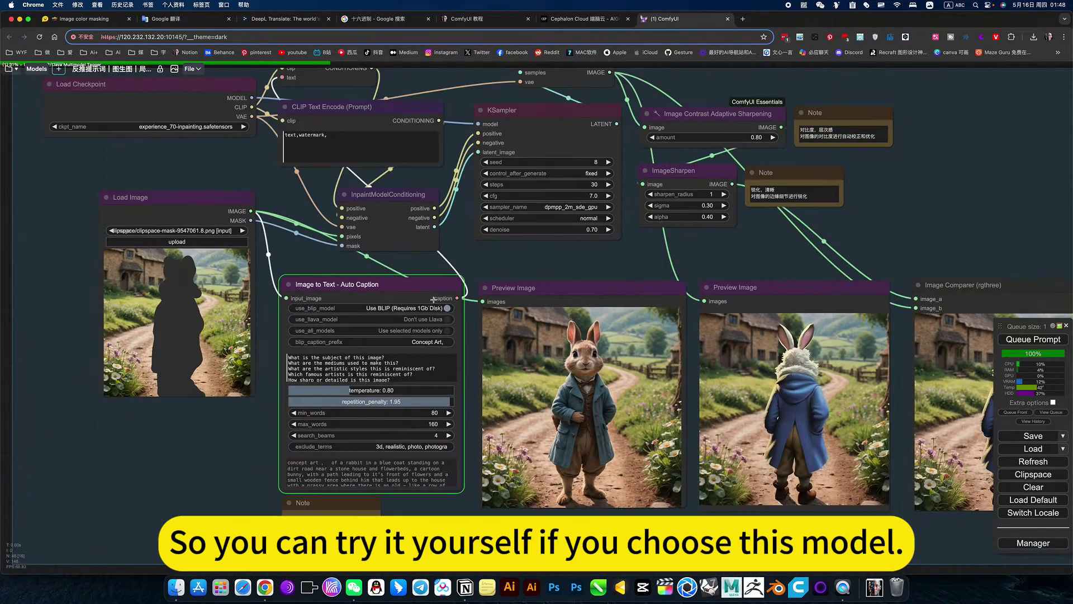
scroll(436, 308, "up", 10)
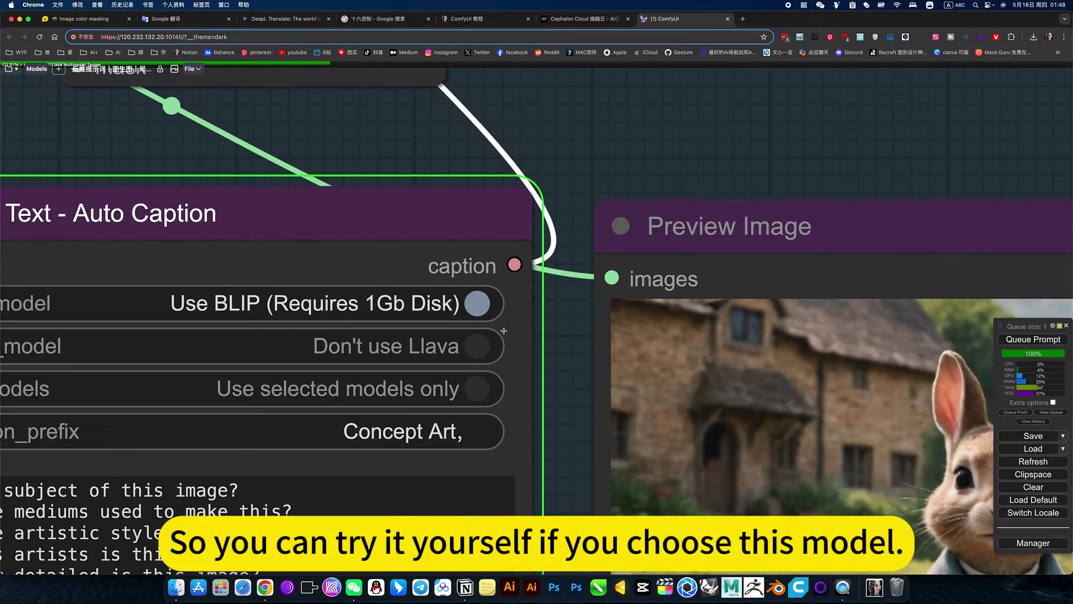
scroll(521, 382, "down", 10)
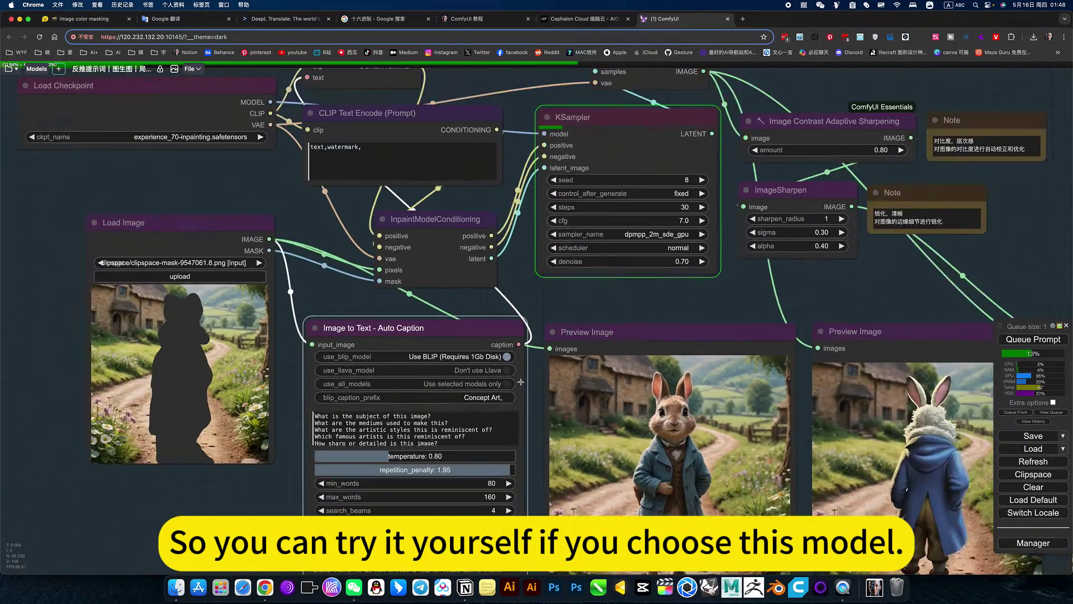
scroll(566, 353, "up", 3)
scroll(566, 354, "down", 6)
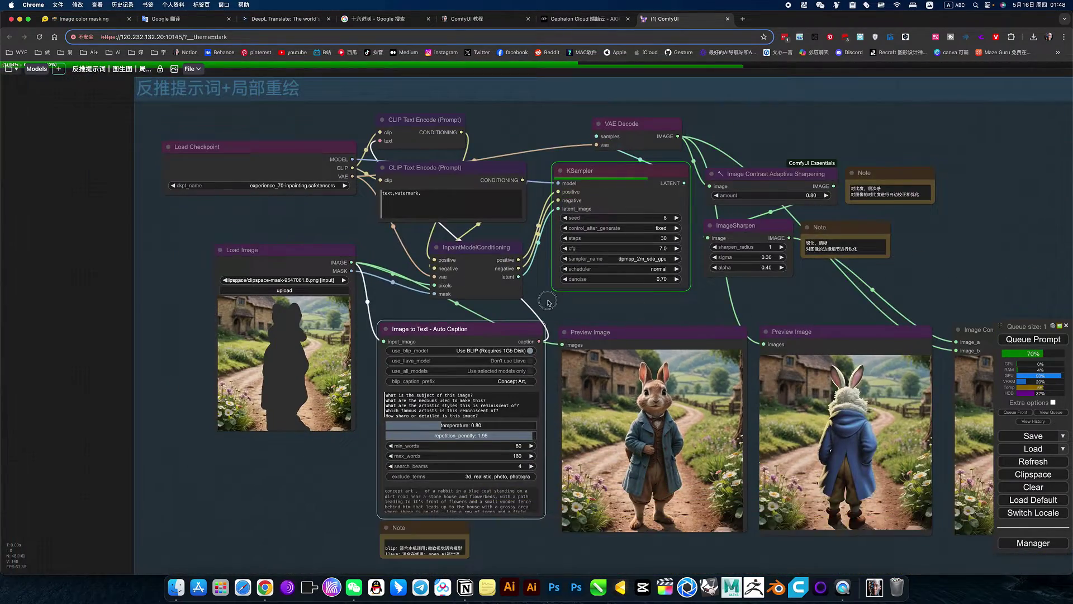
scroll(489, 301, "up", 3)
left_click_drag(489, 300, 769, 342)
scroll(422, 248, "up", 9)
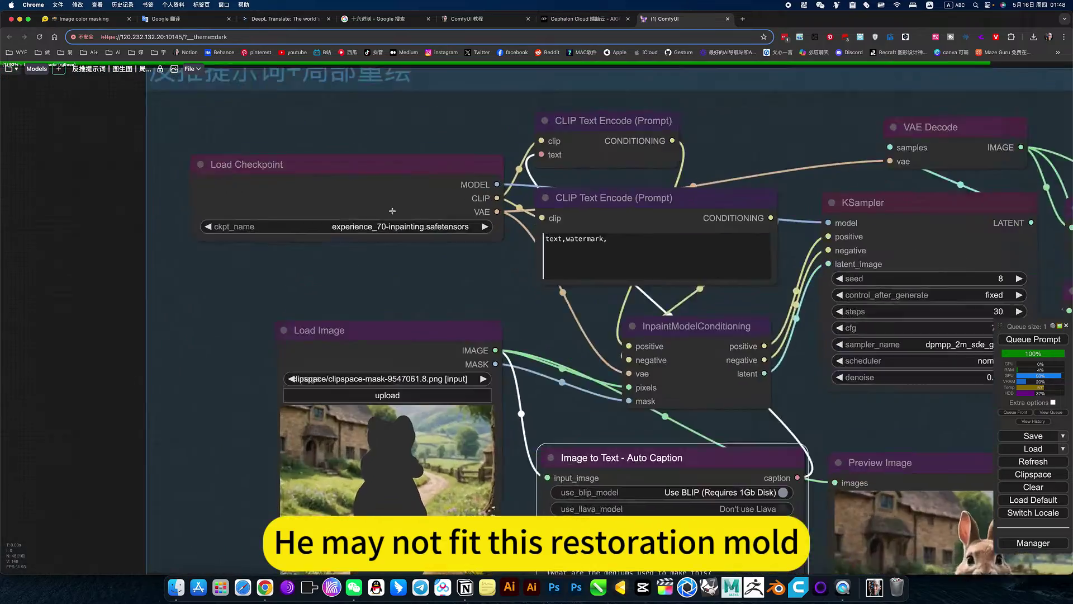
scroll(663, 353, "down", 5)
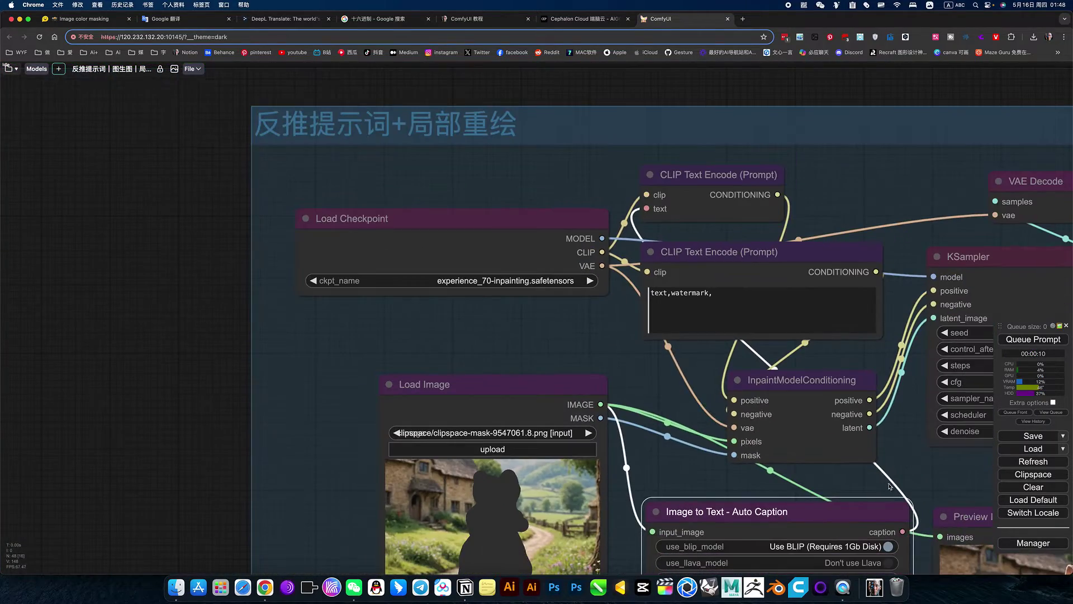
Compare the BLIP-captioned inpainting result with the original rabbit image, paying attention to the ears
left_click_drag(730, 397, 205, 203)
scroll(255, 213, "down", 3)
scroll(584, 327, "up", 2)
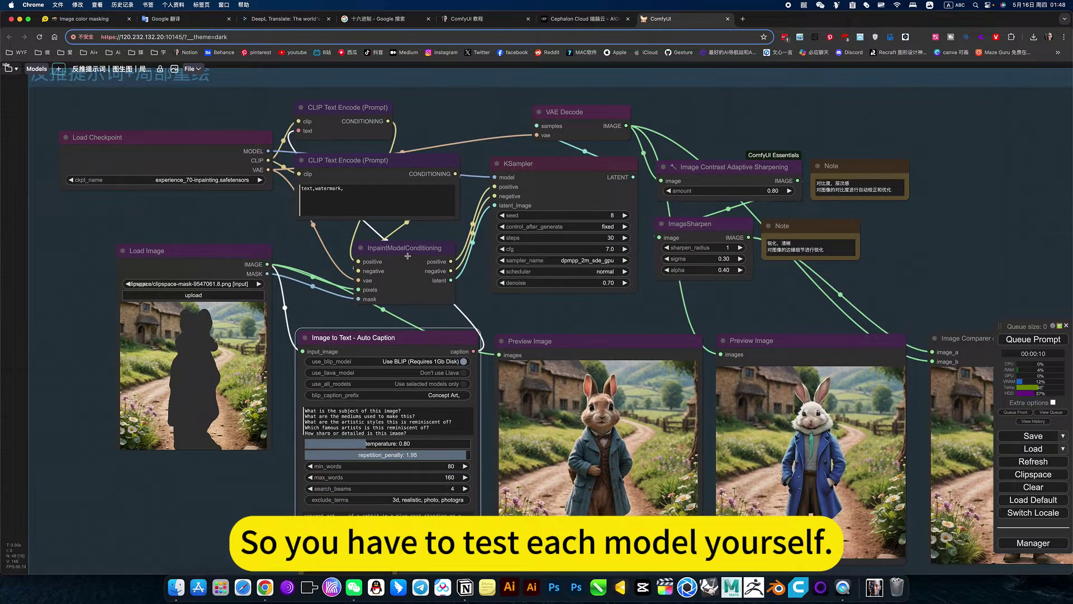
mouse_move(578, 309)
left_mouse_down()
mouse_move(562, 299)
mouse_move(573, 302)
left_mouse_up()
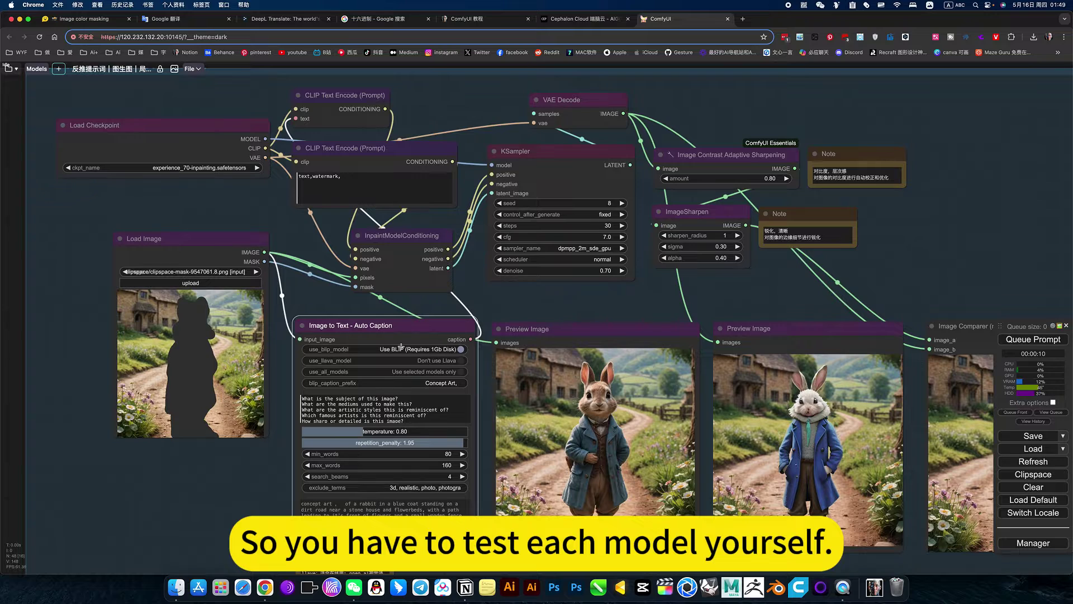
Extend the Load Image mask around the rabbit's ears with a thicker brush in the MaskEditor and save it to the node
scroll(176, 321, "up", 5)
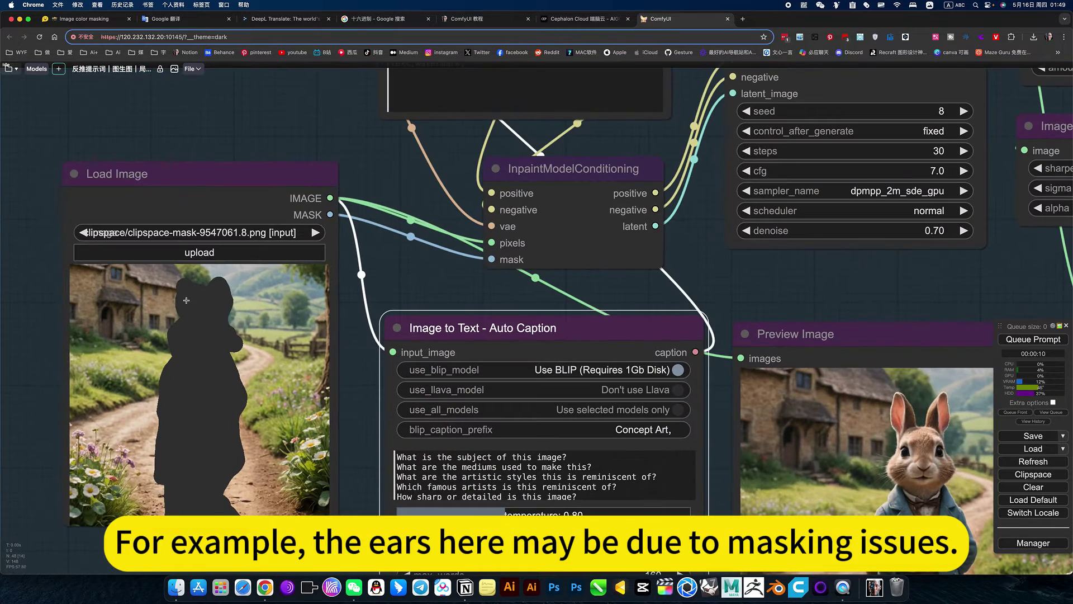
right_click(188, 299)
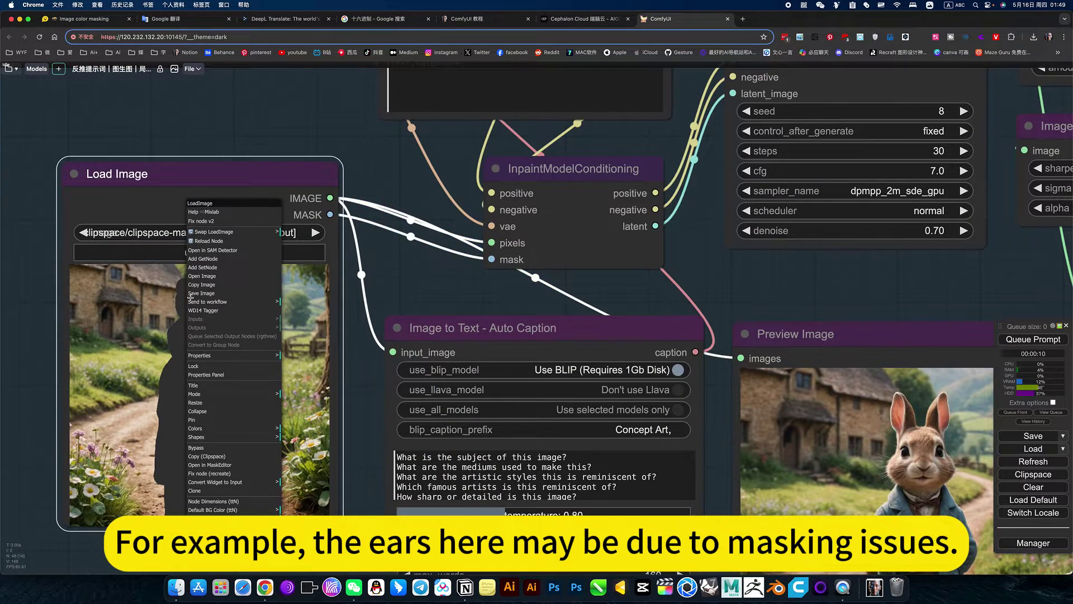
left_click(212, 466)
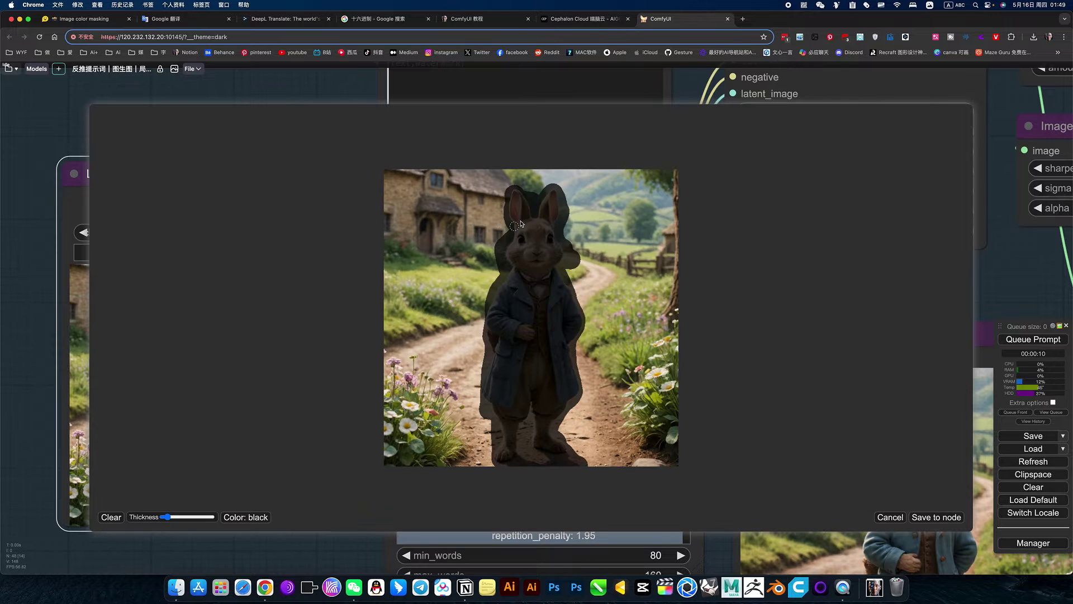
mouse_move(516, 204)
left_mouse_down()
mouse_move(520, 193)
mouse_move(554, 196)
mouse_move(560, 246)
left_mouse_up()
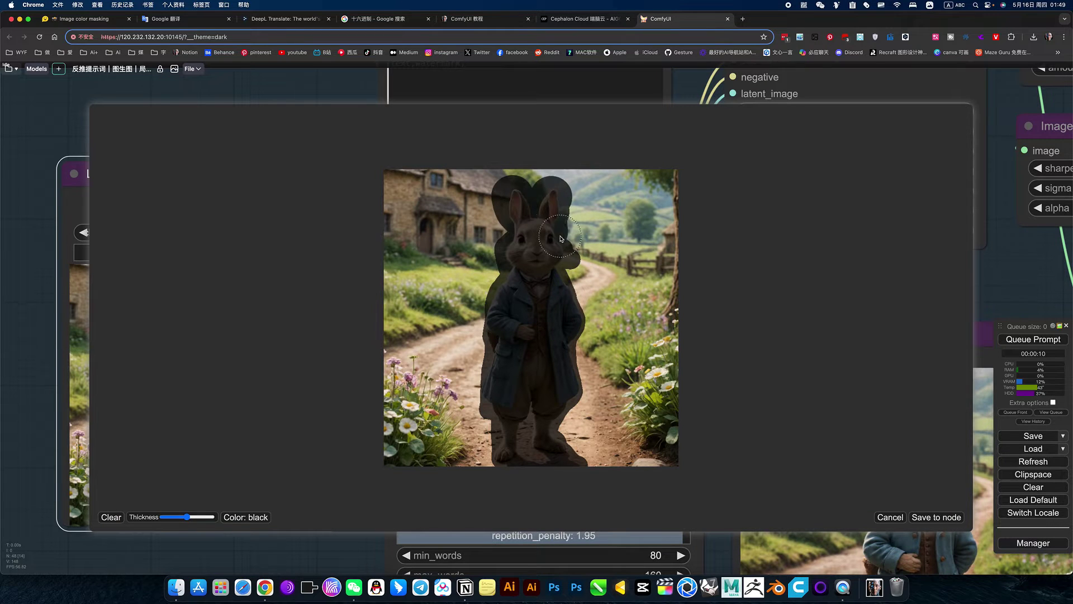
left_click(936, 517)
Queue the prompt with the extended ear mask and set the inpainting group's KSampler seed to 9
scroll(721, 293, "down", 5)
left_click_drag(800, 293, 571, 327)
scroll(752, 318, "up", 5)
scroll(725, 332, "right", 5)
scroll(725, 332, "down", 2)
key("ctrl+Return")
scroll(653, 287, "right", 4)
scroll(653, 287, "down", 2)
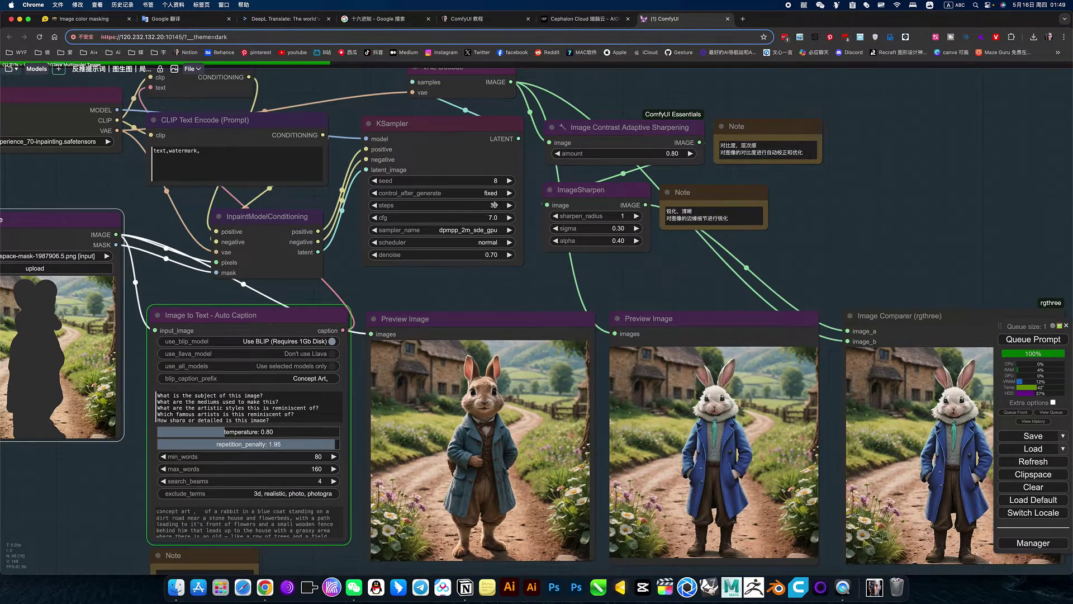
left_click(508, 181)
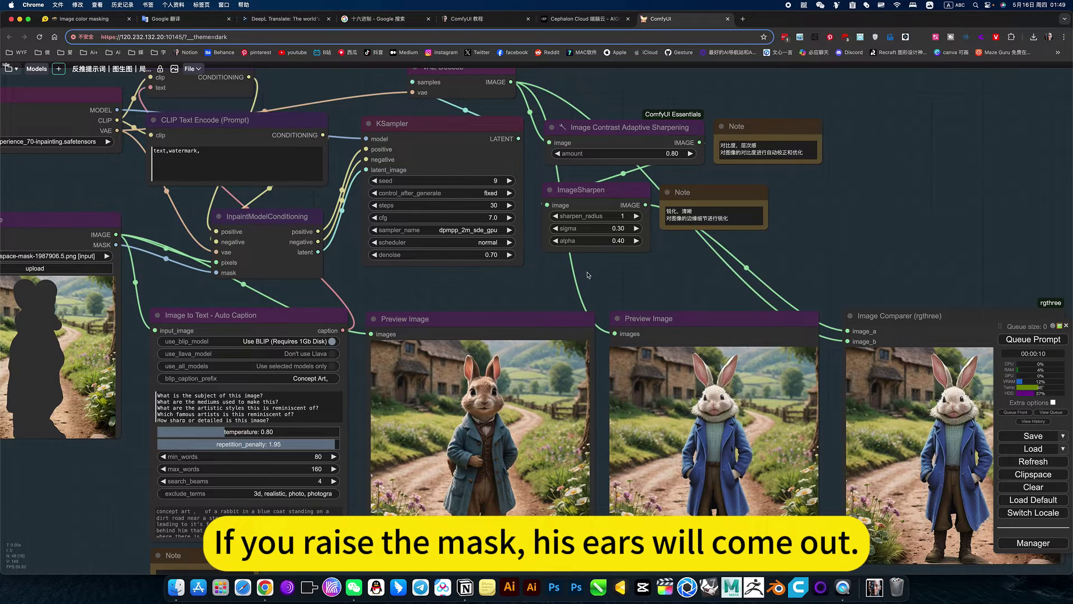
Set the inpainting group's Load Checkpoint node to the 修复扩图dreamshaper_8Inpainting.safetensors model
left_click_drag(660, 275, 747, 281)
left_click(112, 146)
scroll(184, 310, "up", 4)
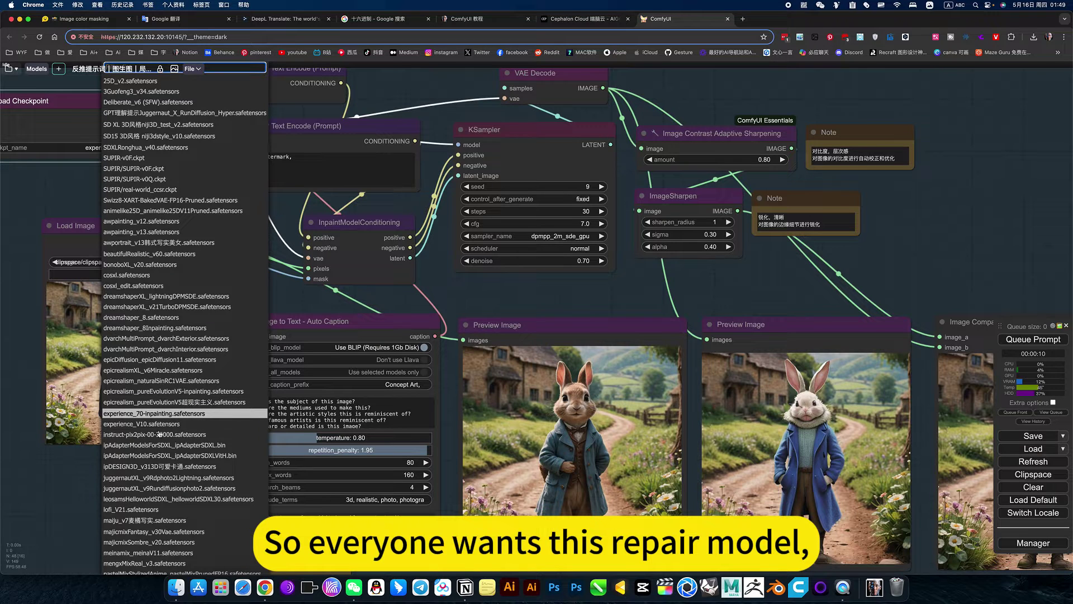
scroll(168, 433, "down", 1)
scroll(167, 434, "down", 5)
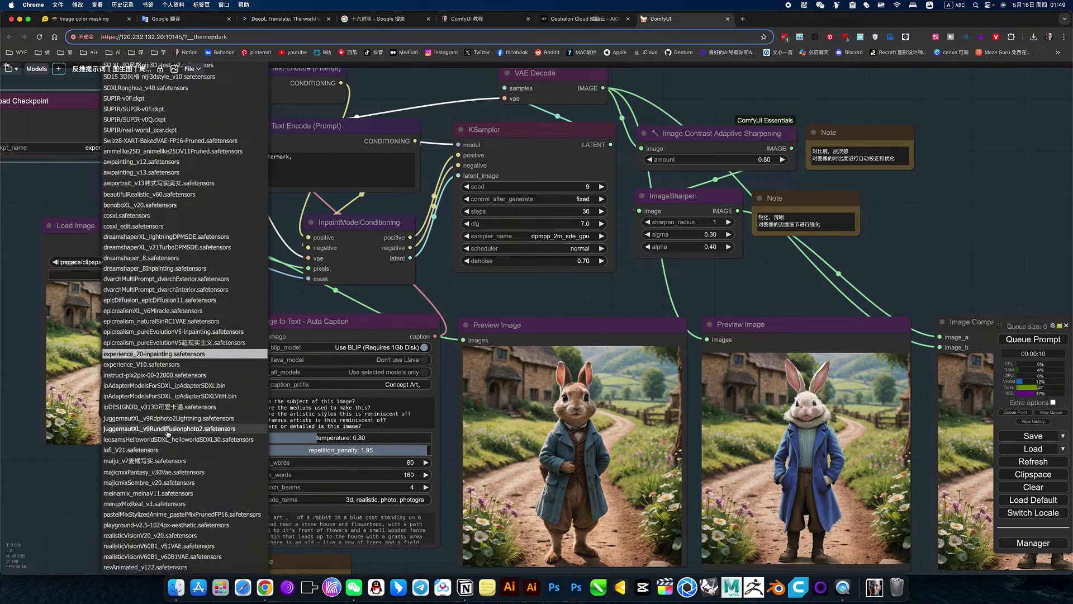
scroll(166, 434, "down", 3)
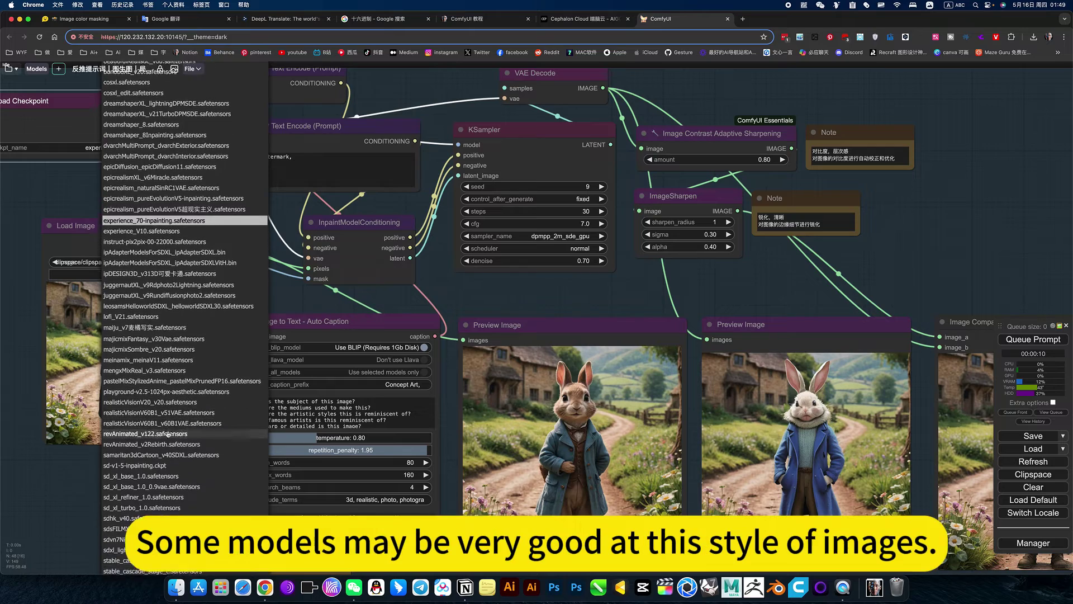
scroll(167, 433, "down", 3)
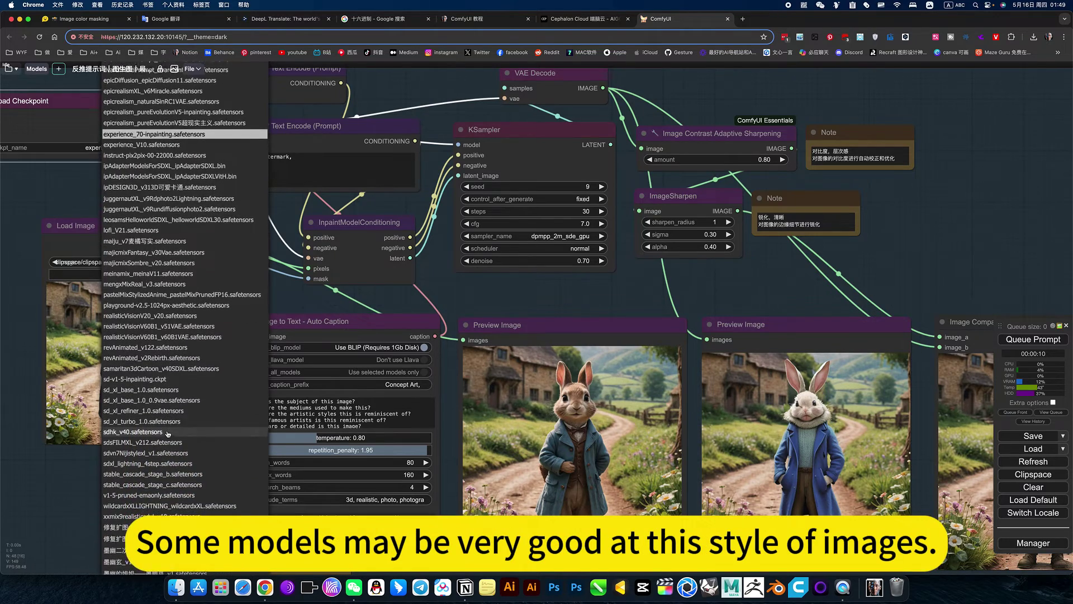
scroll(384, 479, "up", 4)
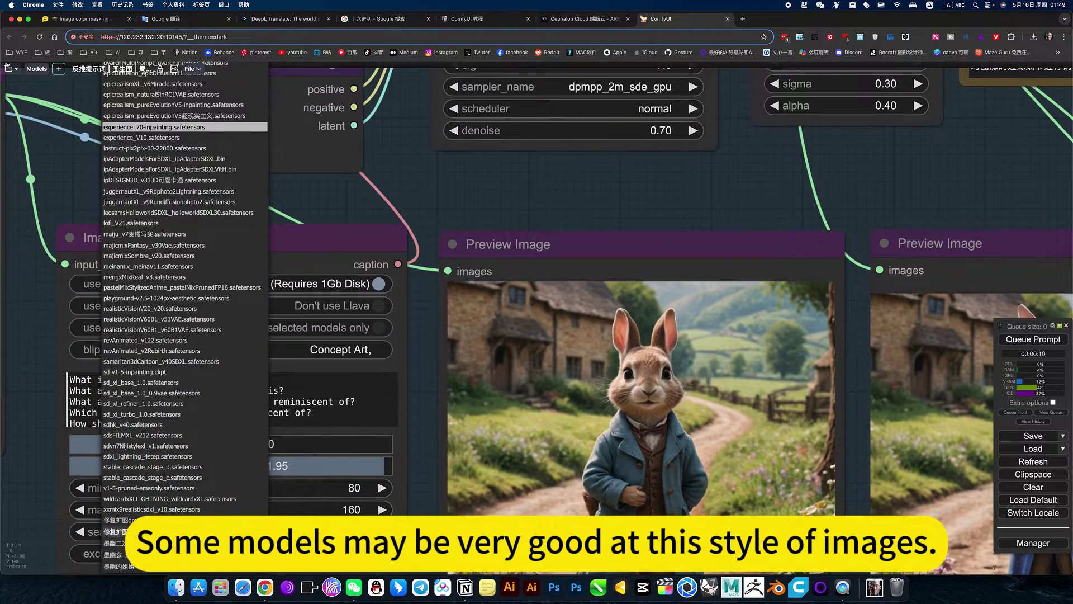
left_click(437, 374)
scroll(721, 230, "down", 10)
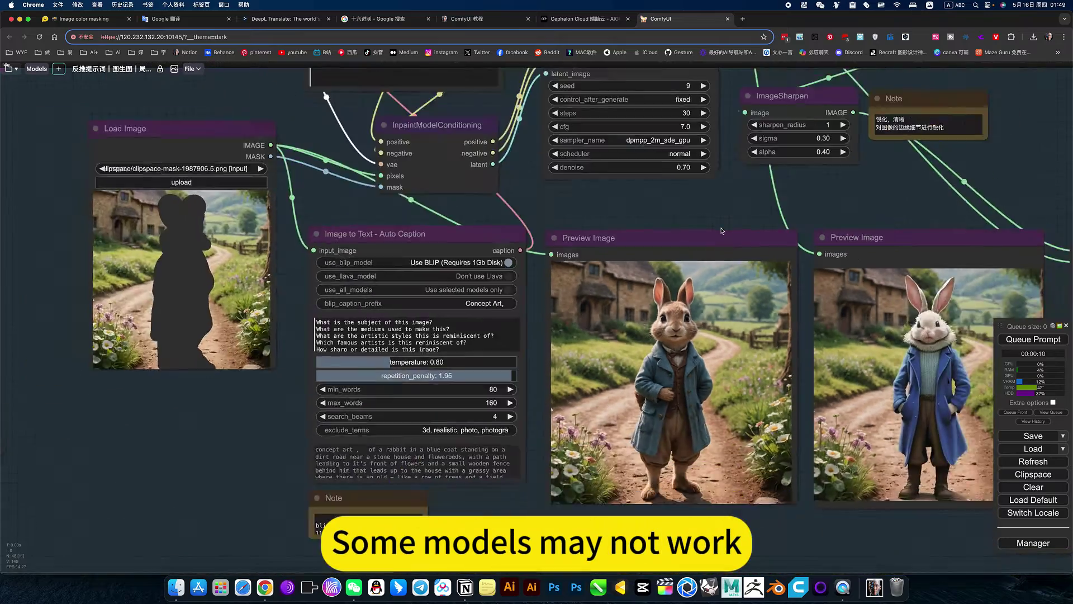
left_click_drag(824, 232, 684, 293)
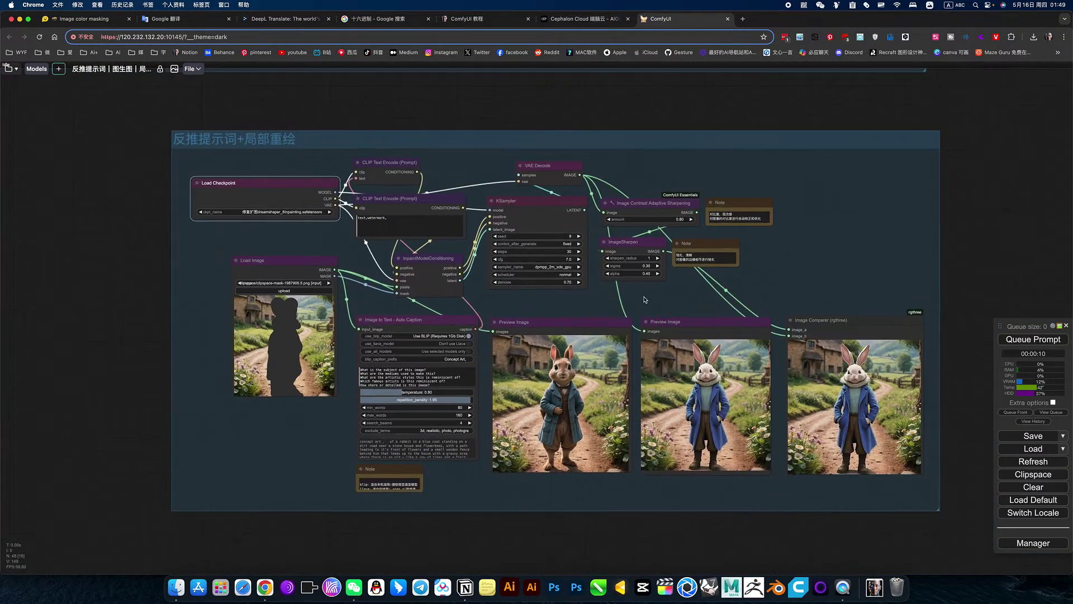
scroll(684, 293, "up", 5)
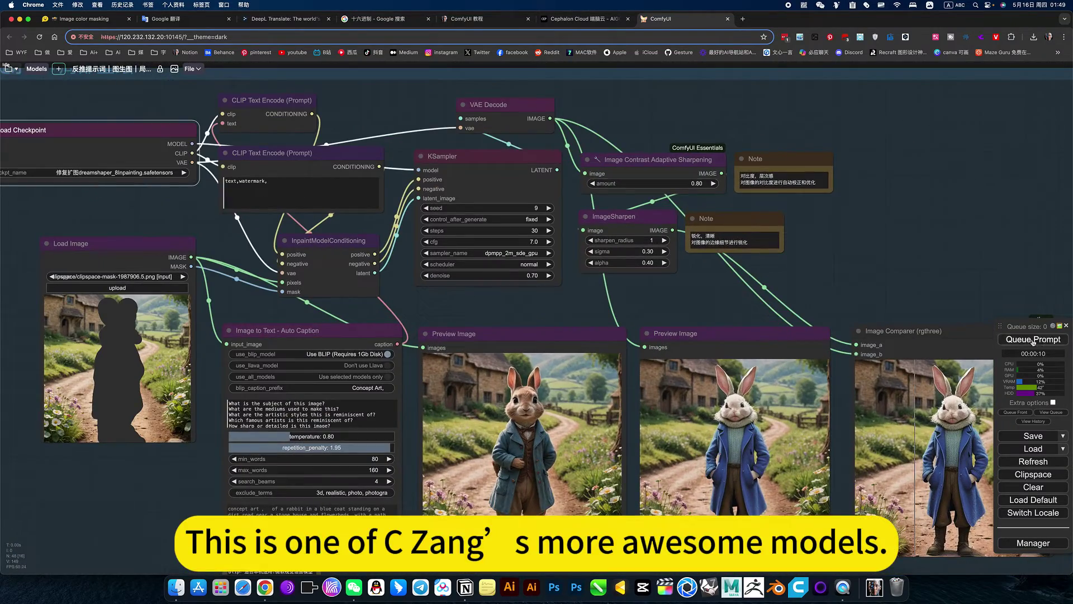
Queue the prompt with the dreamshaper inpainting checkpoint and again with experience_70-inpainting.safetensors in the inpainting group's Load Checkpoint node
left_click(1033, 340)
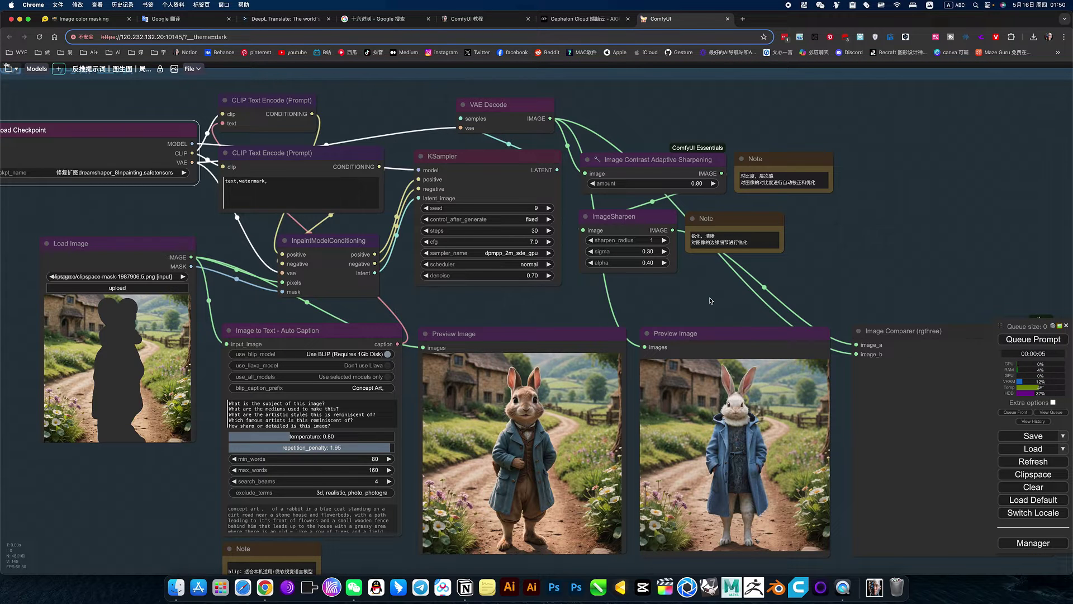
left_click(103, 168)
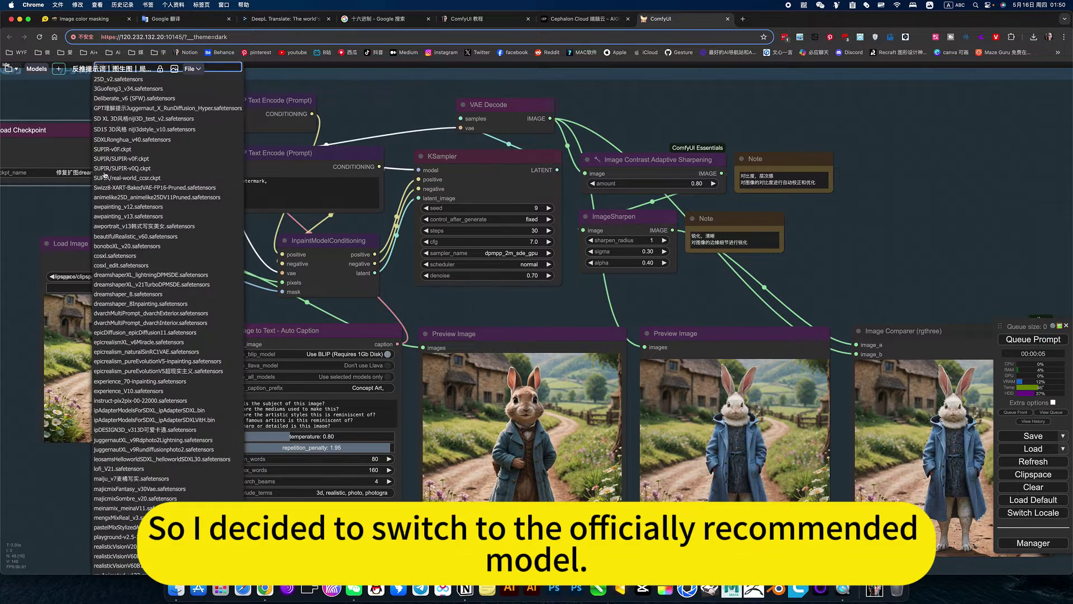
left_click(133, 383)
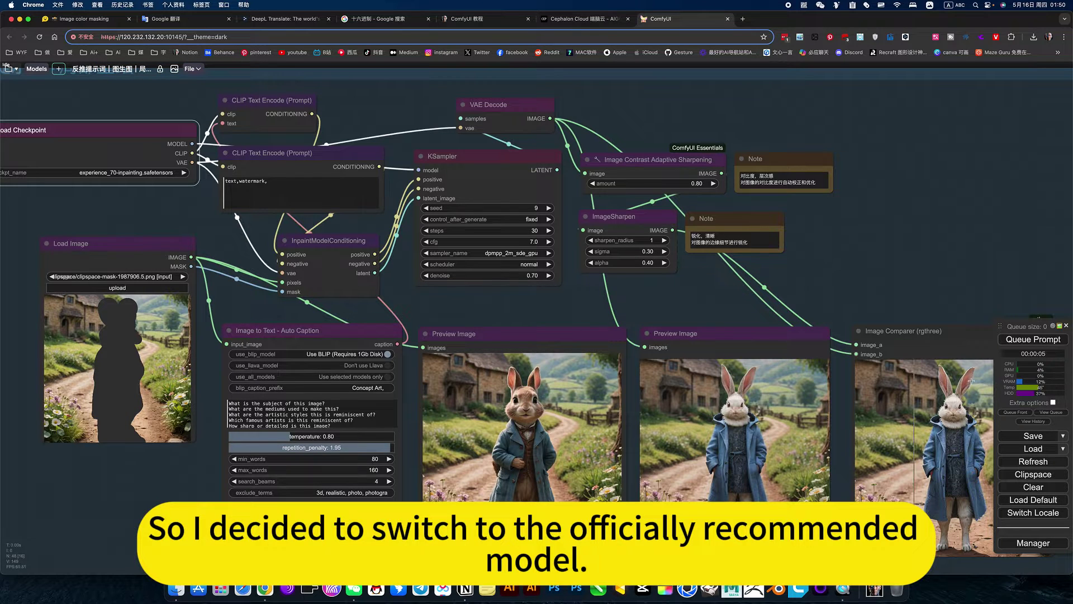
left_click(1034, 340)
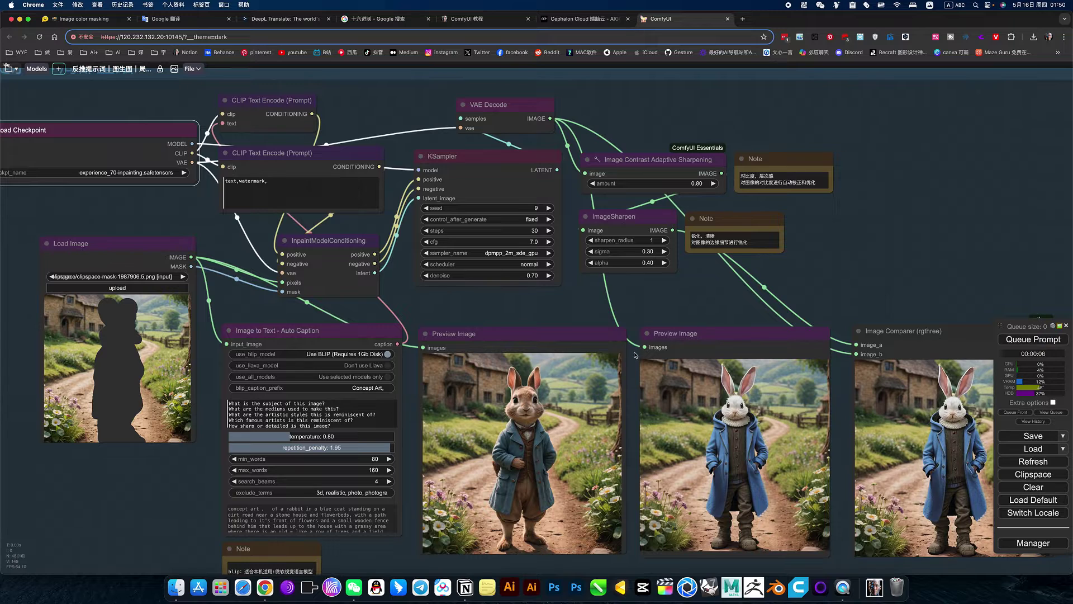
Set the inpainting group's KSampler denoise to 1 and queue the prompt
left_click(530, 274)
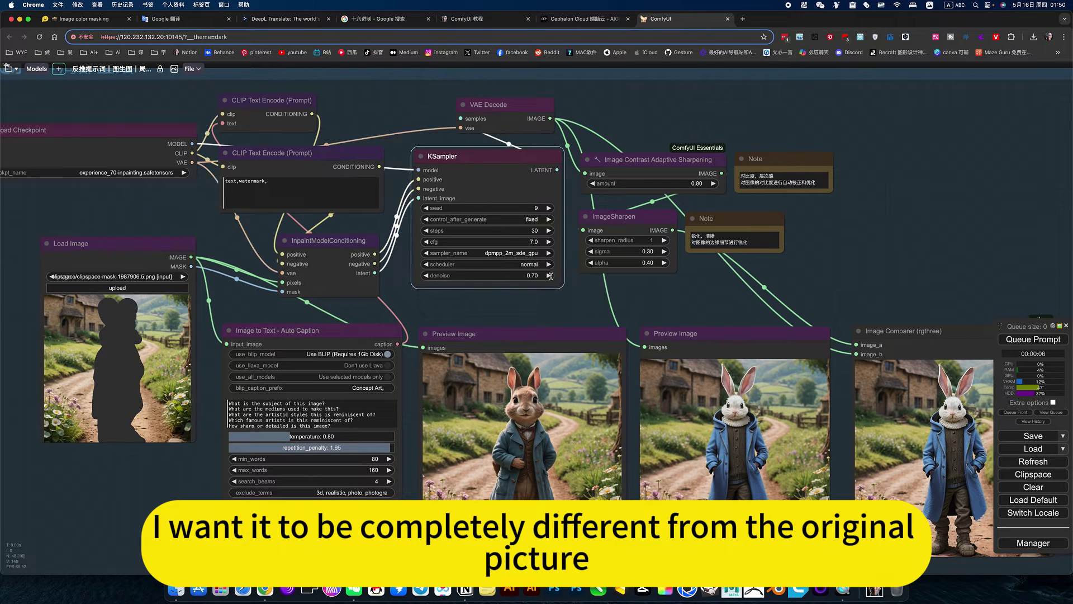
type("1")
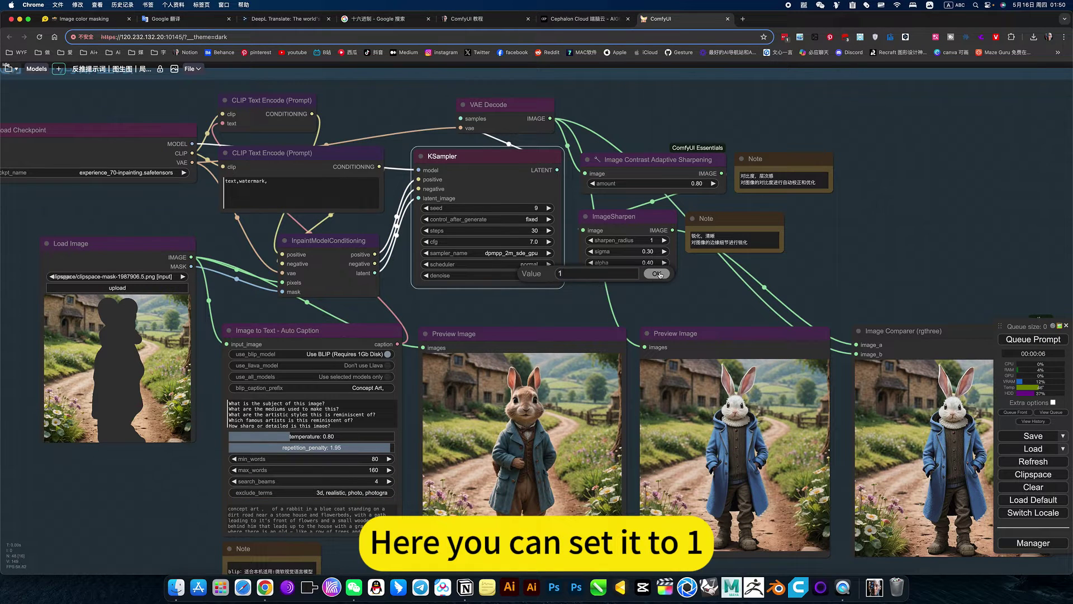
left_click(658, 273)
key("ctrl+Return")
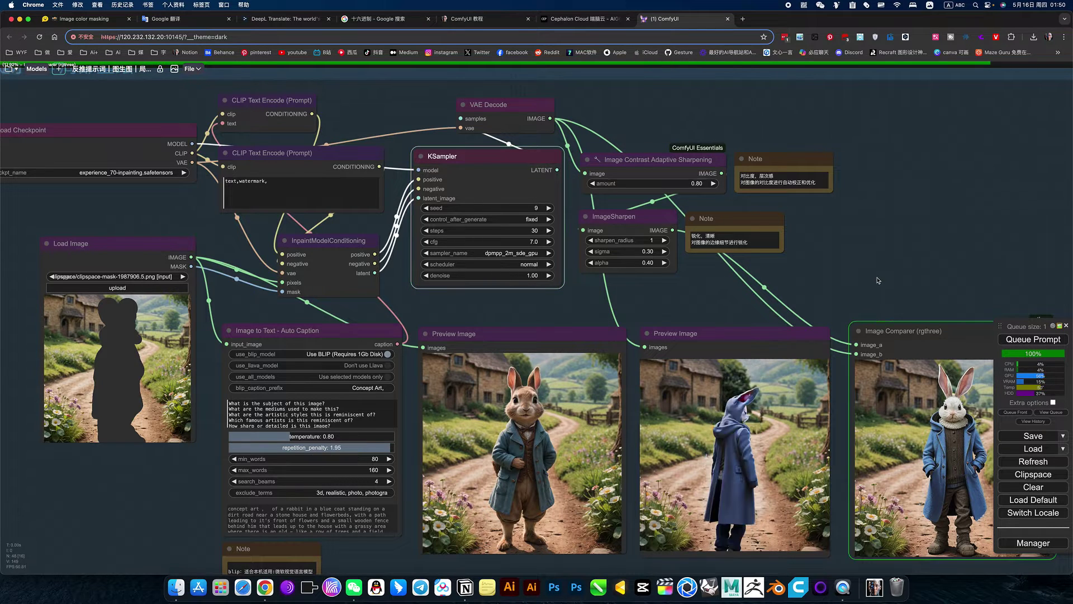
Set the inpainting group's KSampler denoise to 0.3 and queue the prompt
left_click(533, 276)
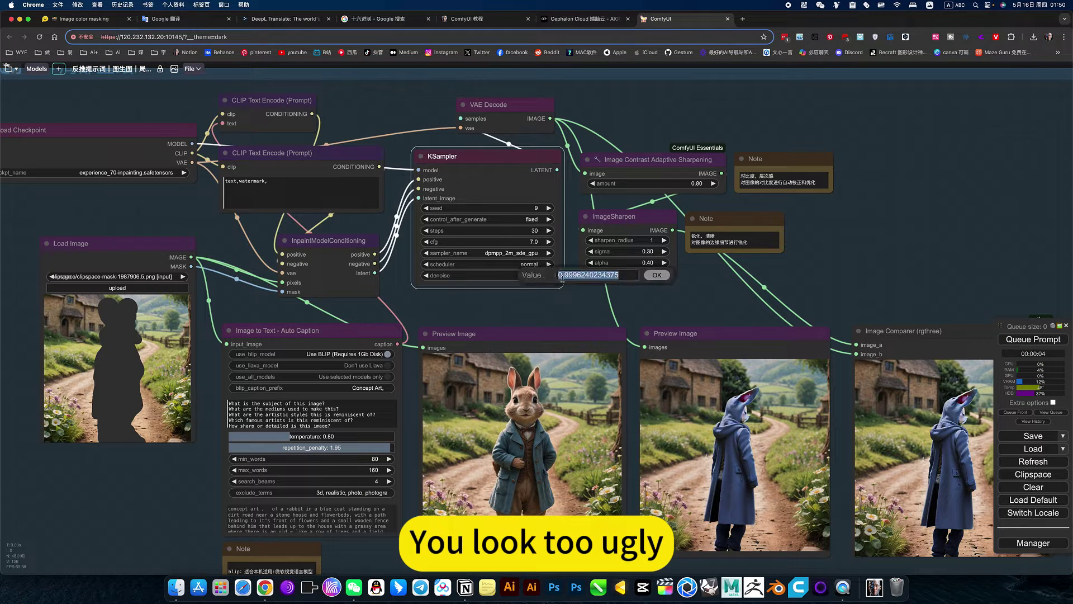
key("BackSpace")
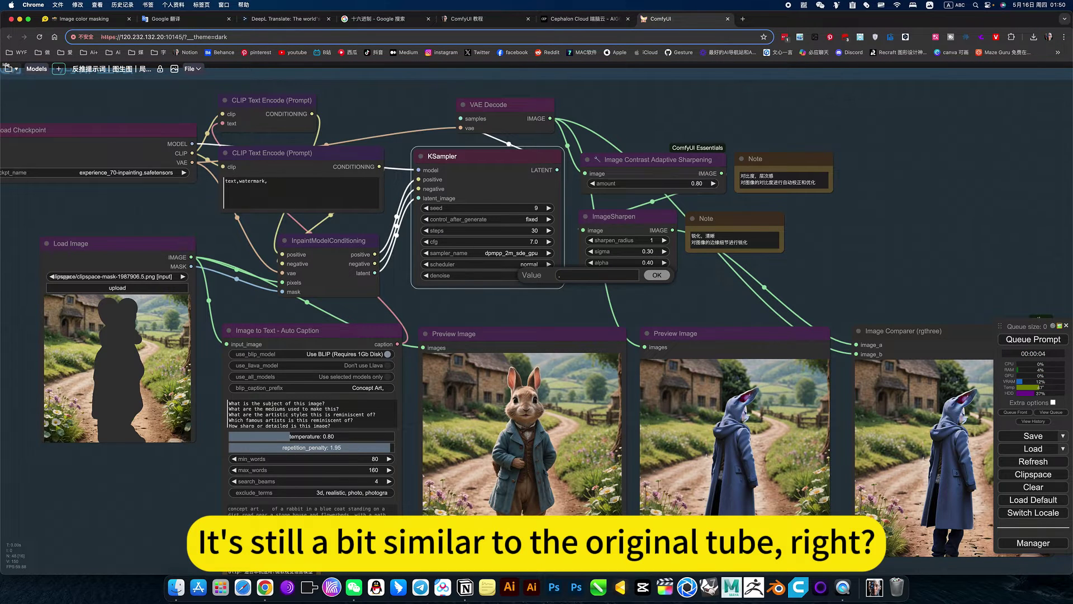
type("0.3")
key("Return")
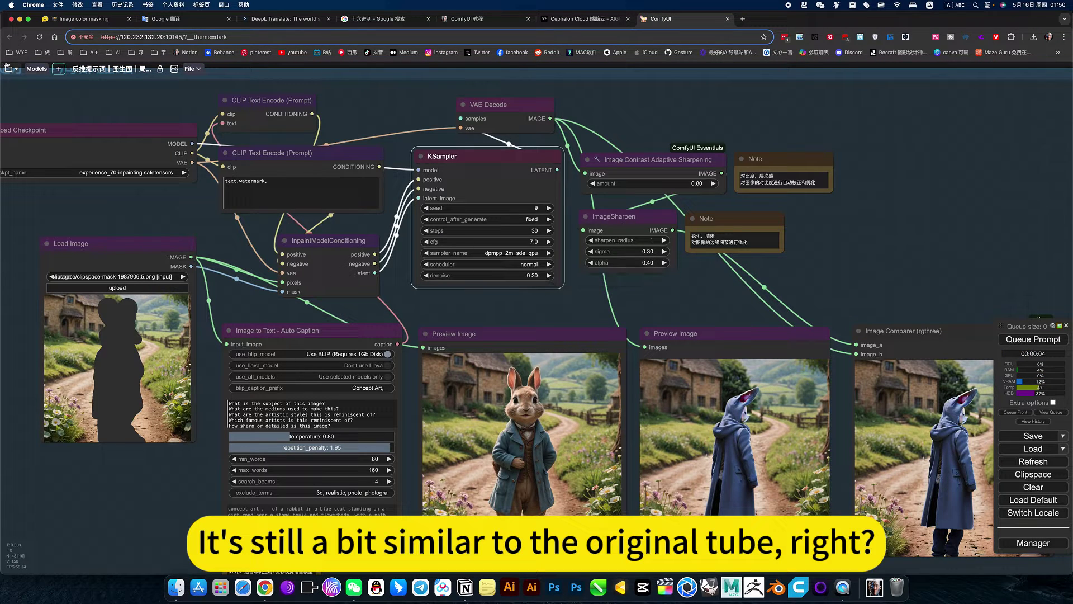
left_click(1035, 343)
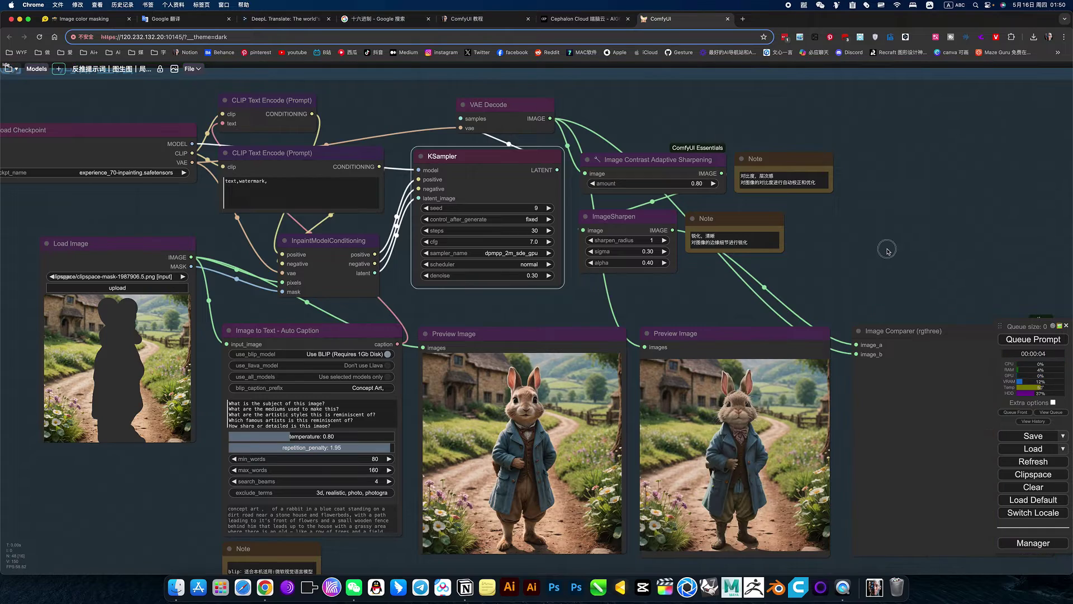
left_click_drag(888, 250, 889, 221)
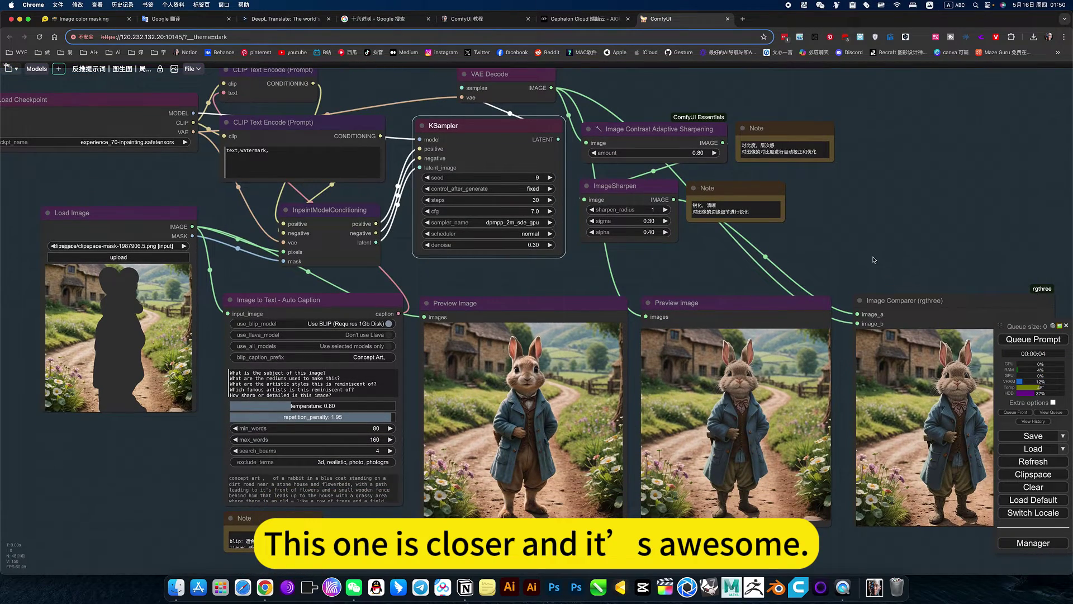
Collapse the Note beside the ImageSharpen node and expand it again
left_click_drag(738, 167, 605, 200)
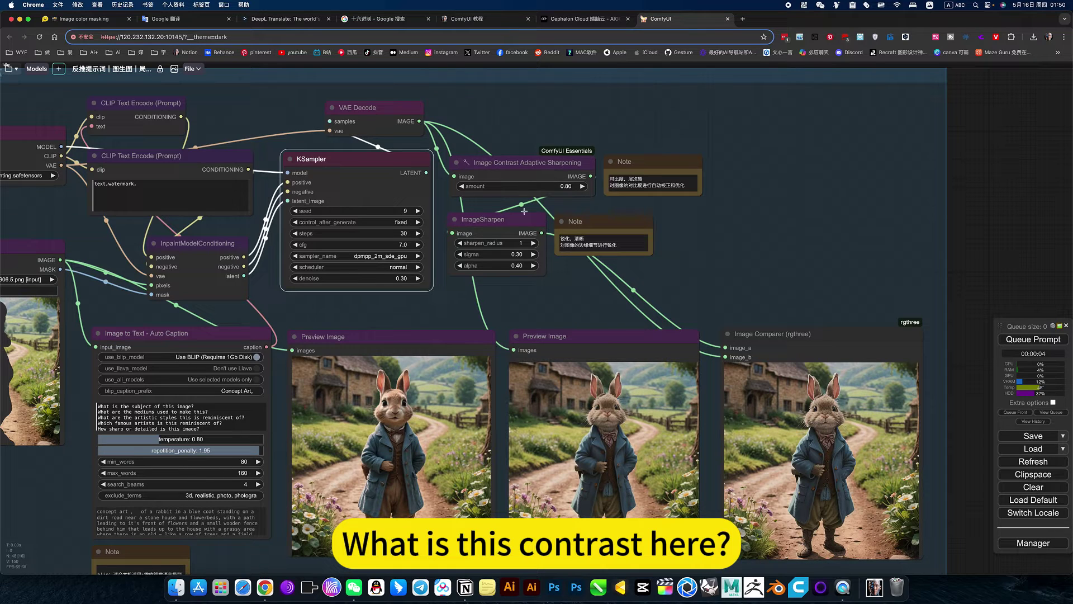
left_click_drag(551, 299, 706, 294)
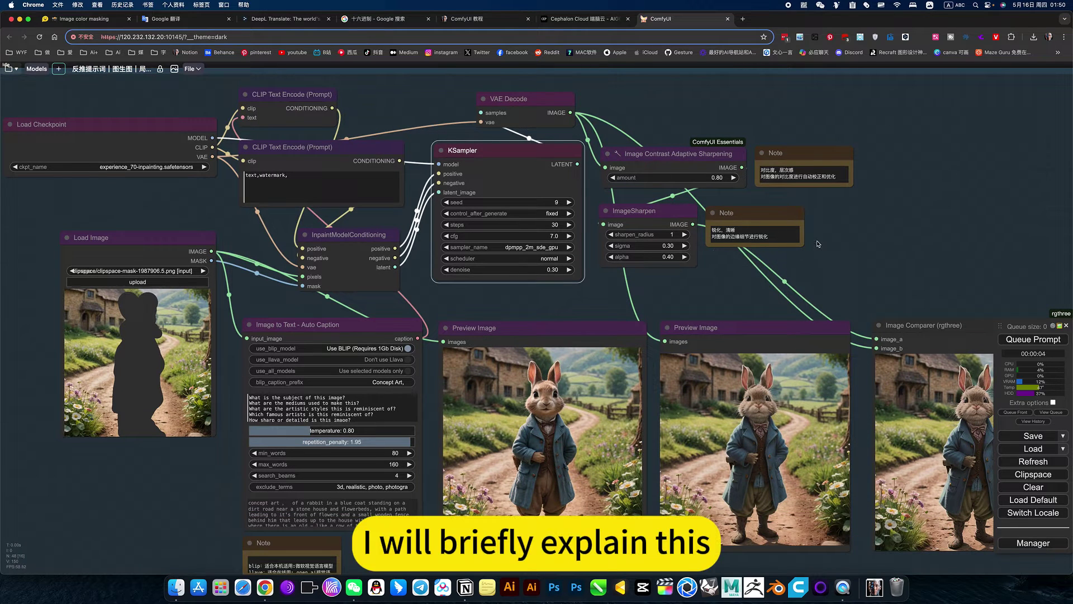
scroll(816, 243, "up", 5)
left_click(649, 196)
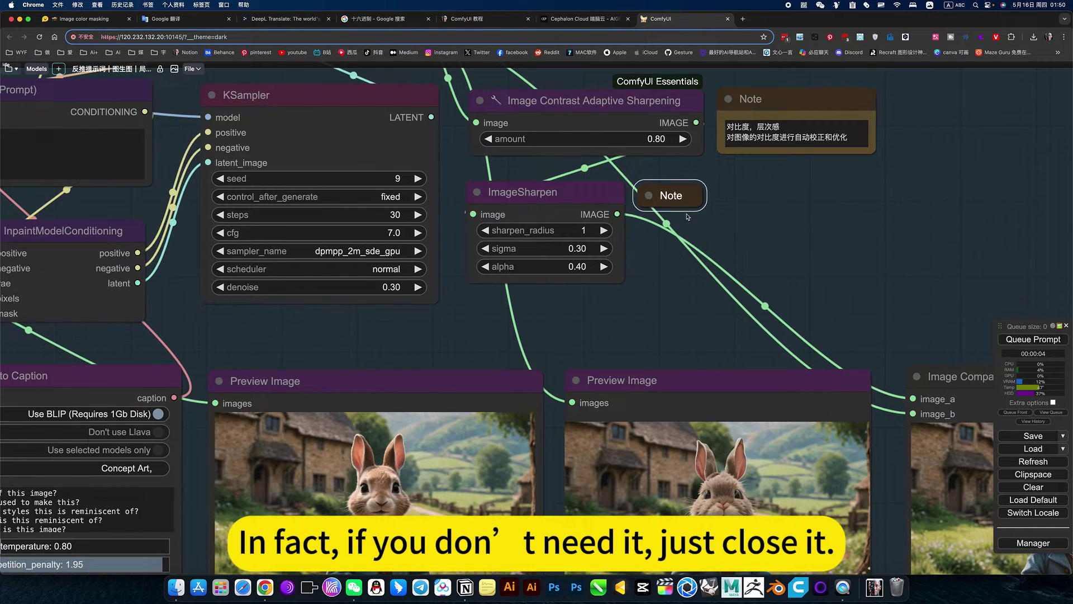
key("alt+c")
left_click(654, 297)
scroll(655, 301, "down", 4)
left_click_drag(658, 307, 609, 227)
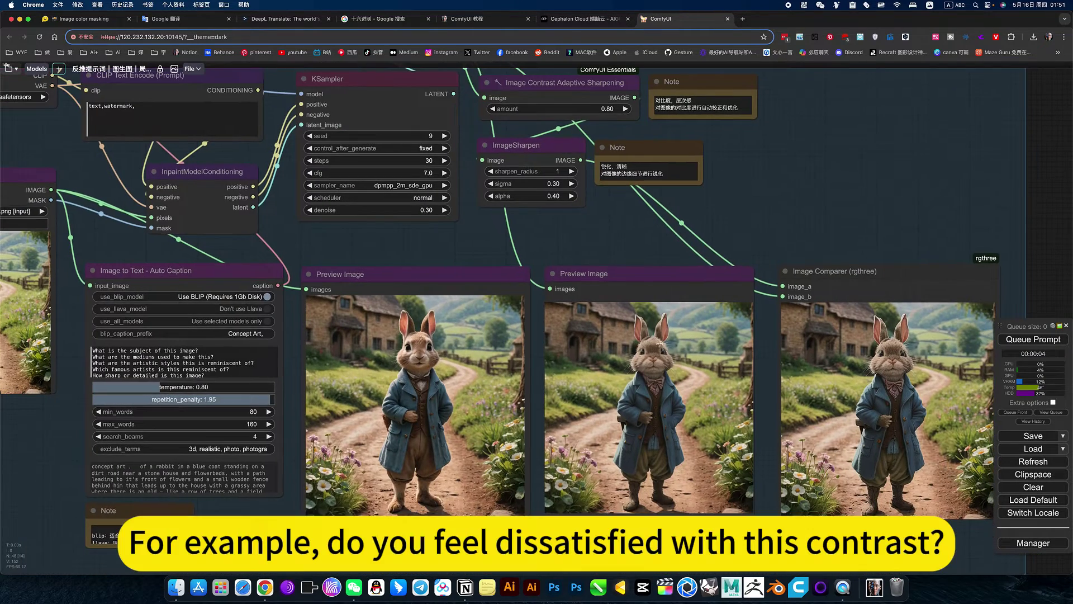
Set the Image Contrast Adaptive Sharpening node's amount to 1.00 and queue the prompt
left_click_drag(736, 190, 769, 278)
left_click(648, 196)
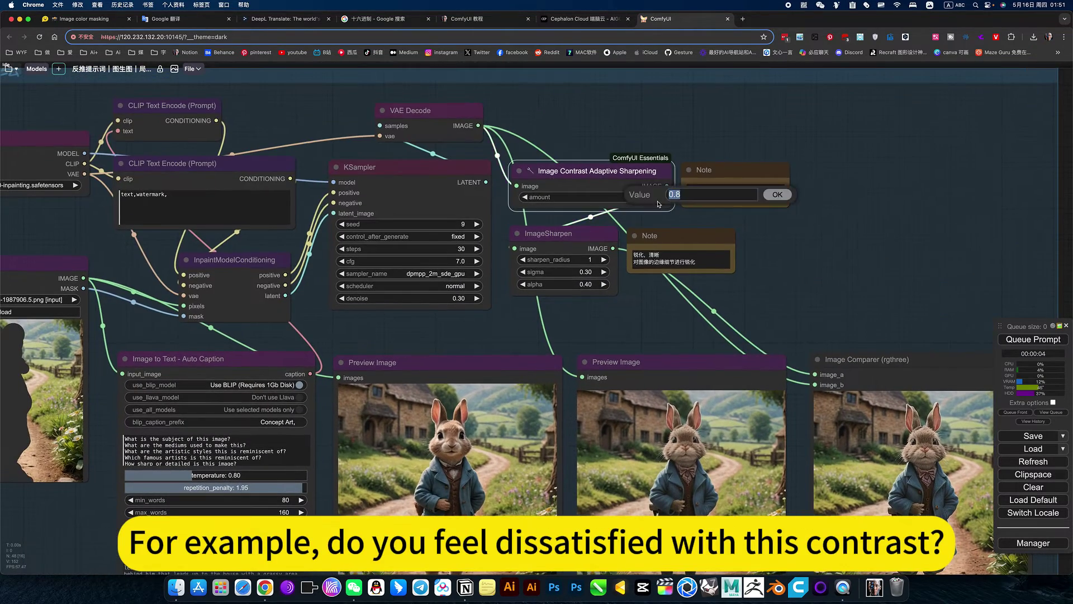
left_click(776, 195)
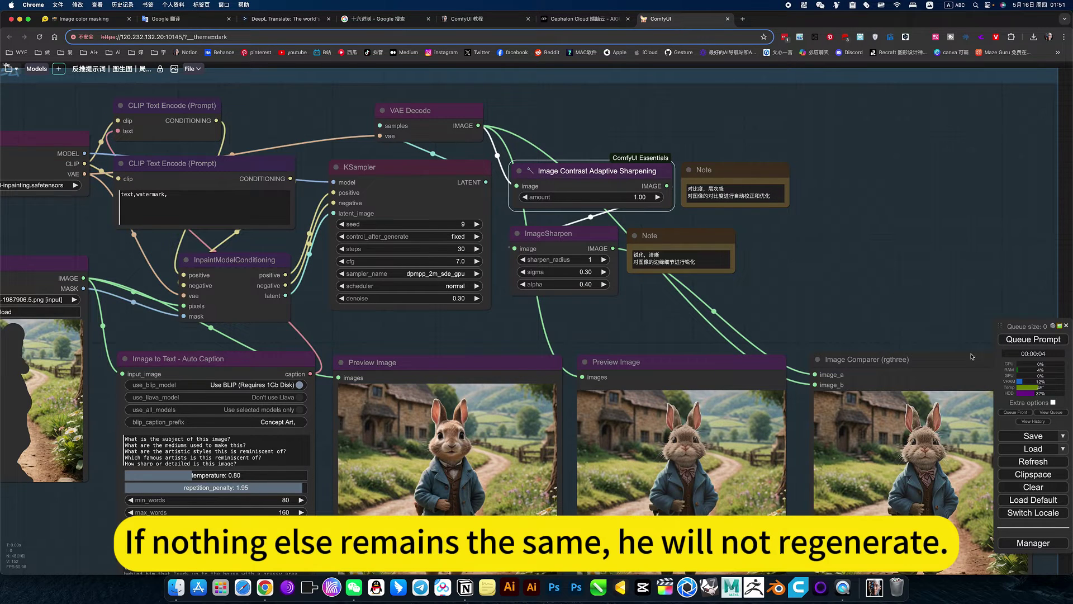
left_click(1027, 340)
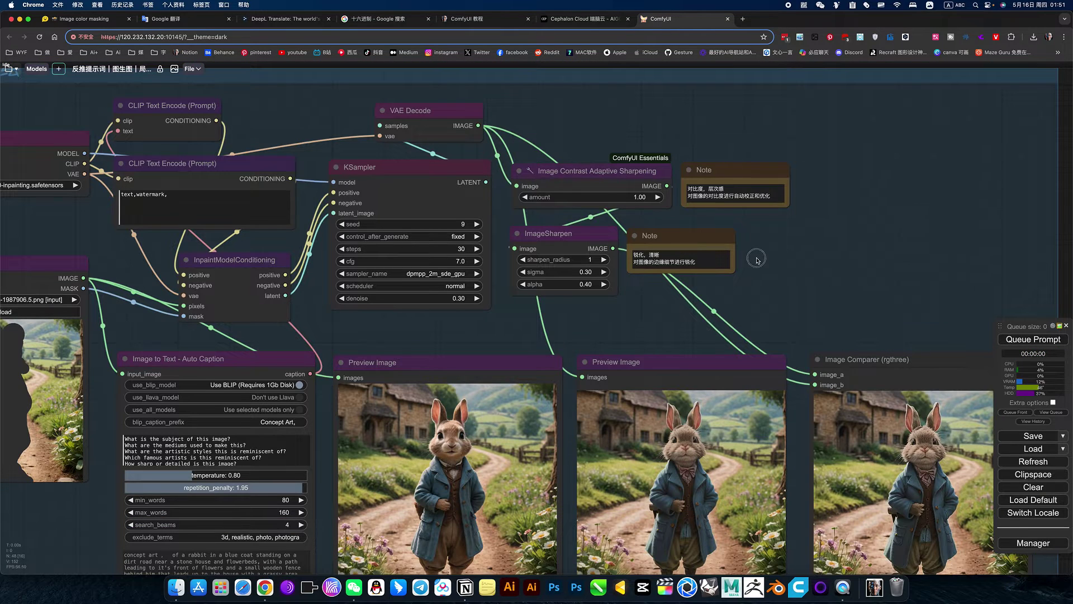
Compare the contrast and sharpness of the rabbit's head and the cottage in the Image Comparer up close
scroll(754, 258, "right", 5)
scroll(754, 258, "down", 3)
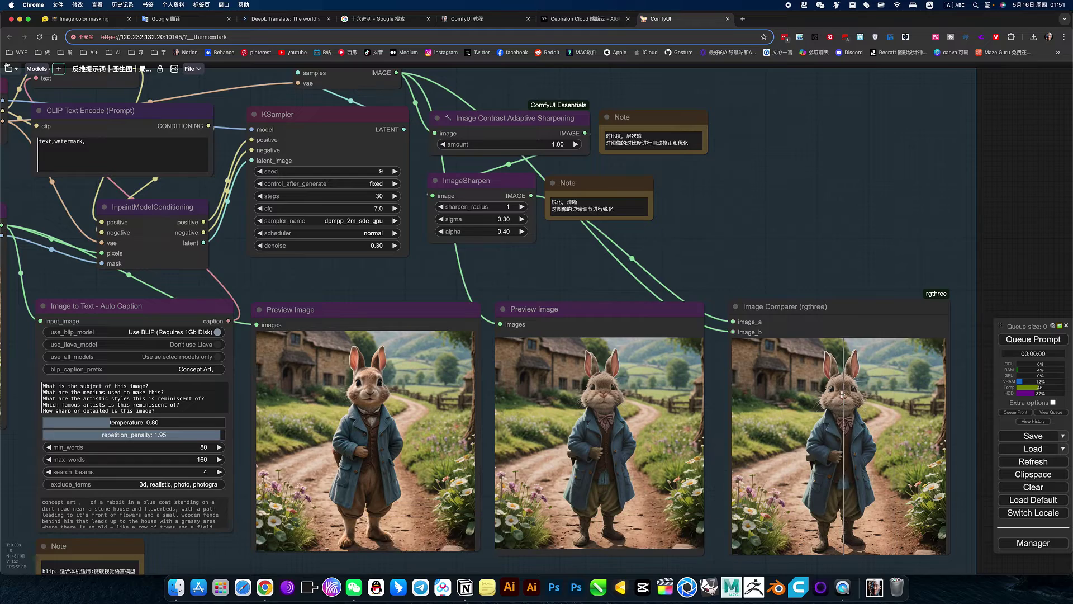
scroll(840, 408, "up", 10)
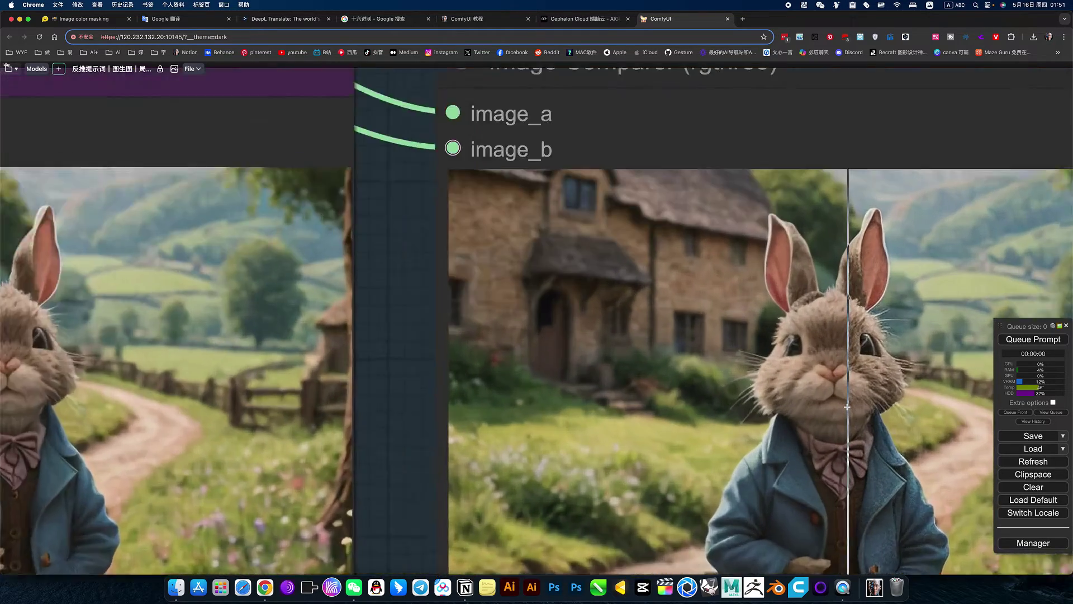
scroll(847, 407, "down", 2)
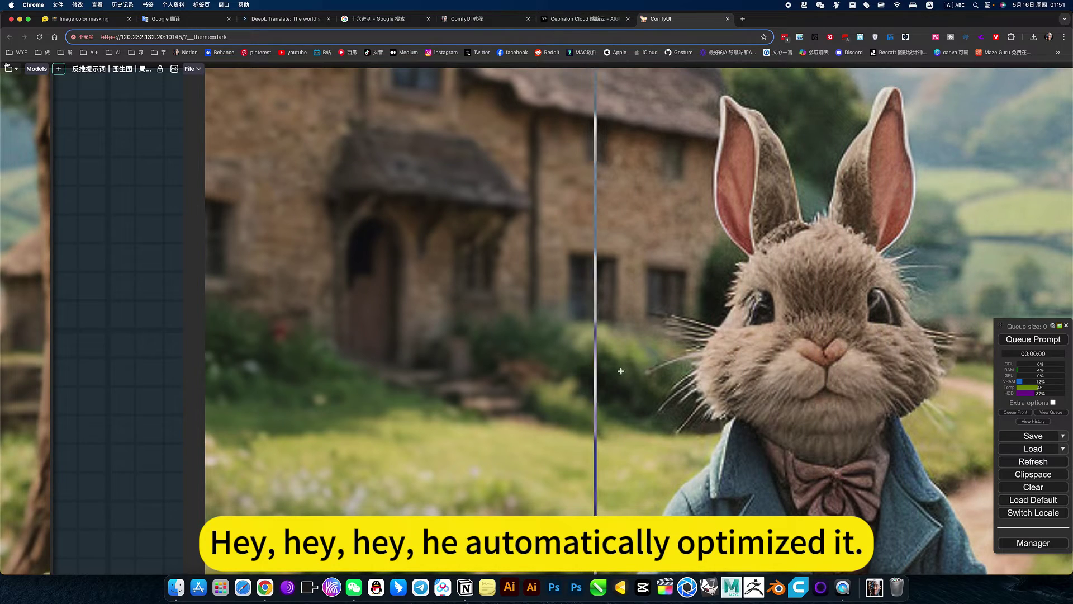
scroll(715, 393, "down", 4)
scroll(715, 393, "down", 8)
Review the Image Contrast Adaptive Sharpening and ImageSharpen nodes and the overall layout of the inpainting group
left_click_drag(599, 209, 730, 341)
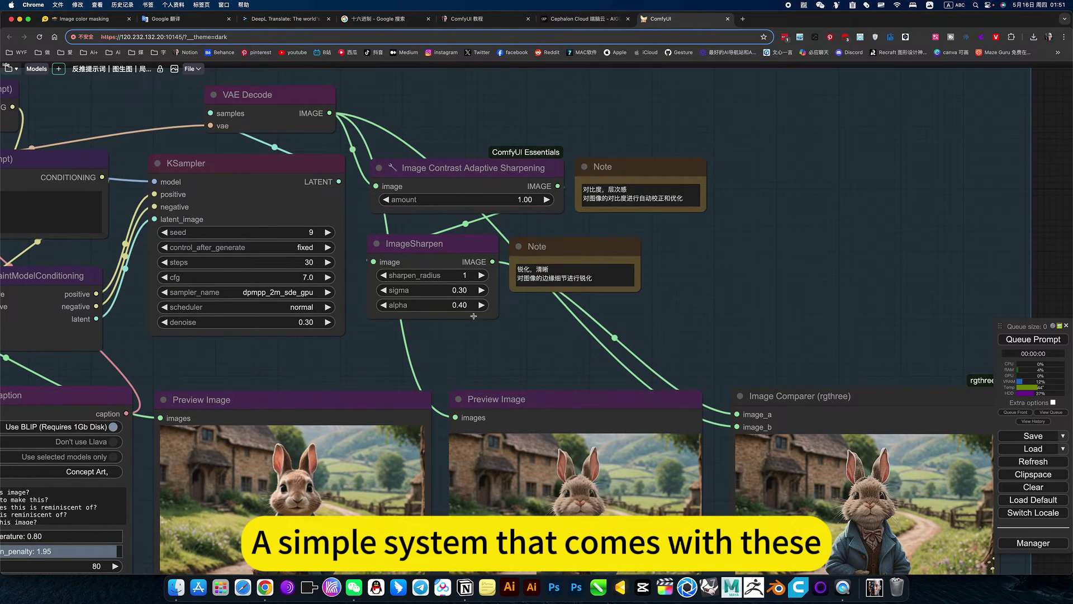
left_click_drag(501, 342, 633, 290)
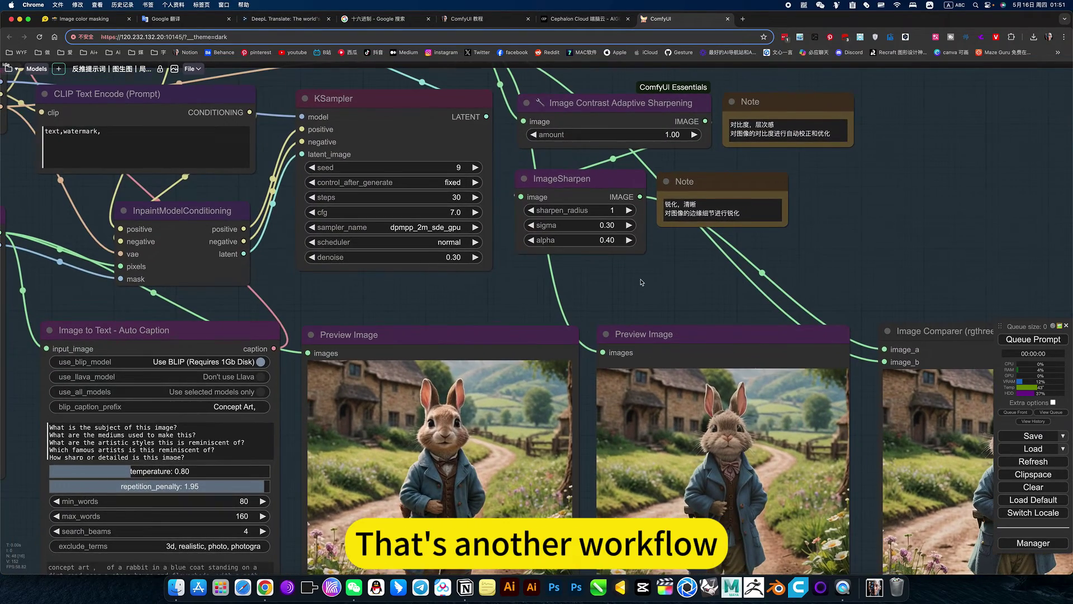
scroll(646, 283, "down", 5)
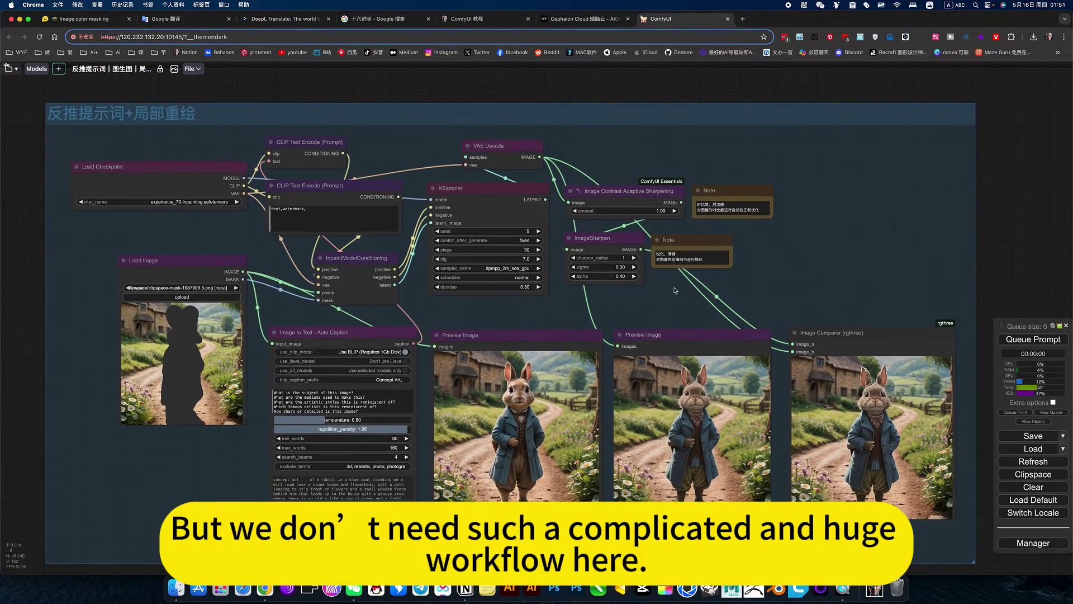
scroll(664, 300, "up", 5)
scroll(664, 300, "down", 4)
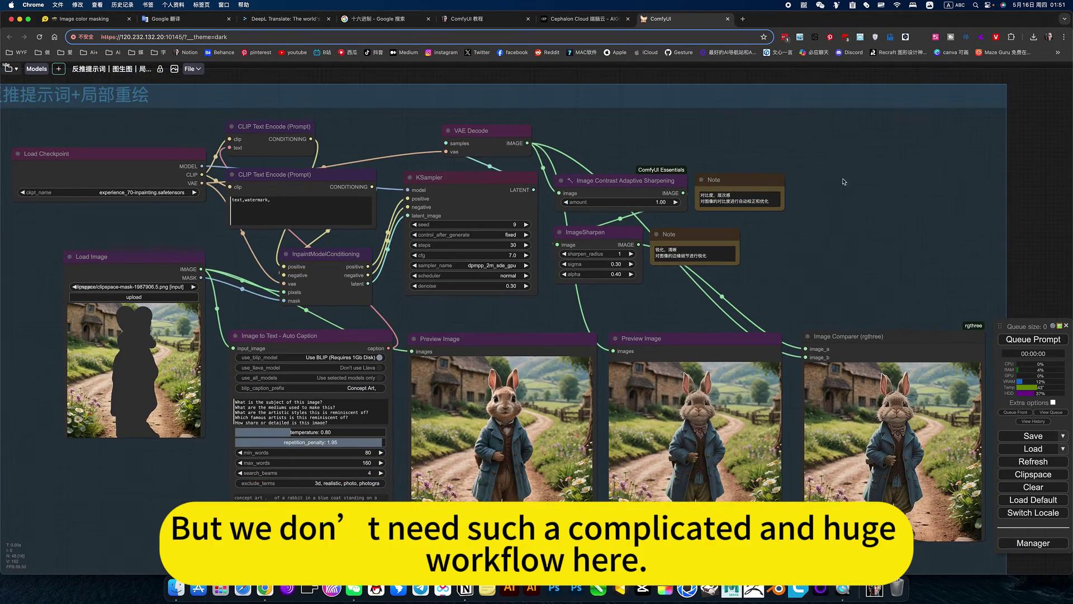
left_click_drag(802, 257, 733, 223)
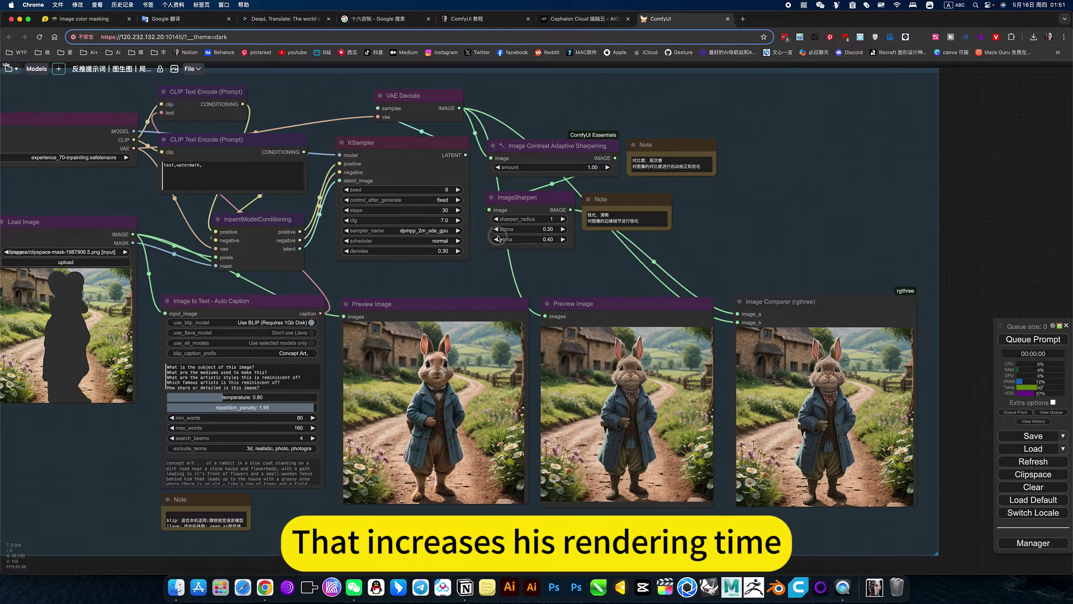
Examine the rabbit's coat and bow tie in the Image Comparer up close and at normal viewing size
scroll(784, 358, "up", 8)
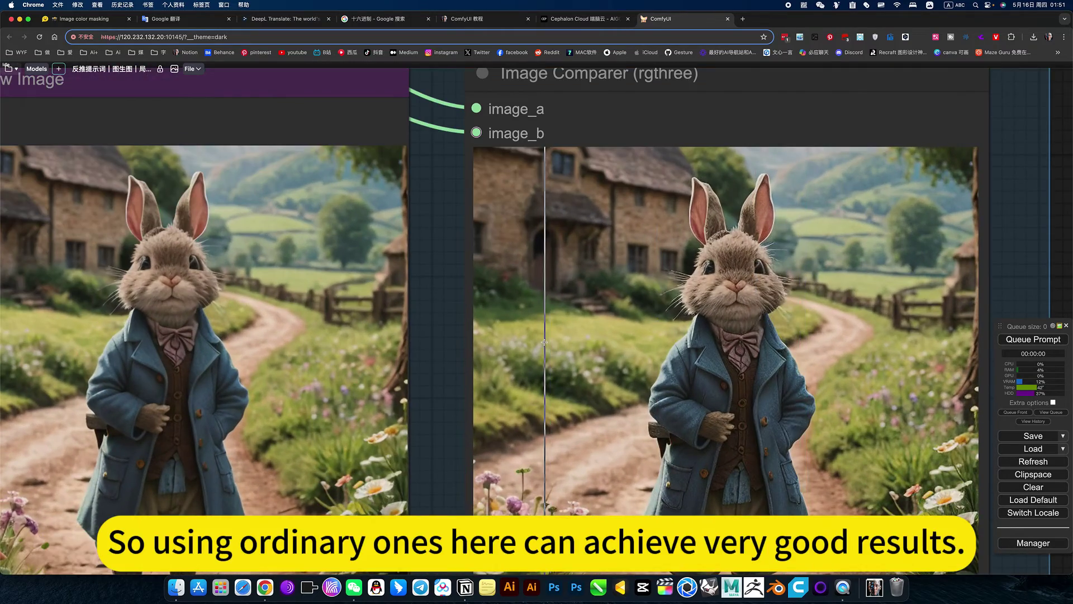
scroll(765, 419, "up", 5)
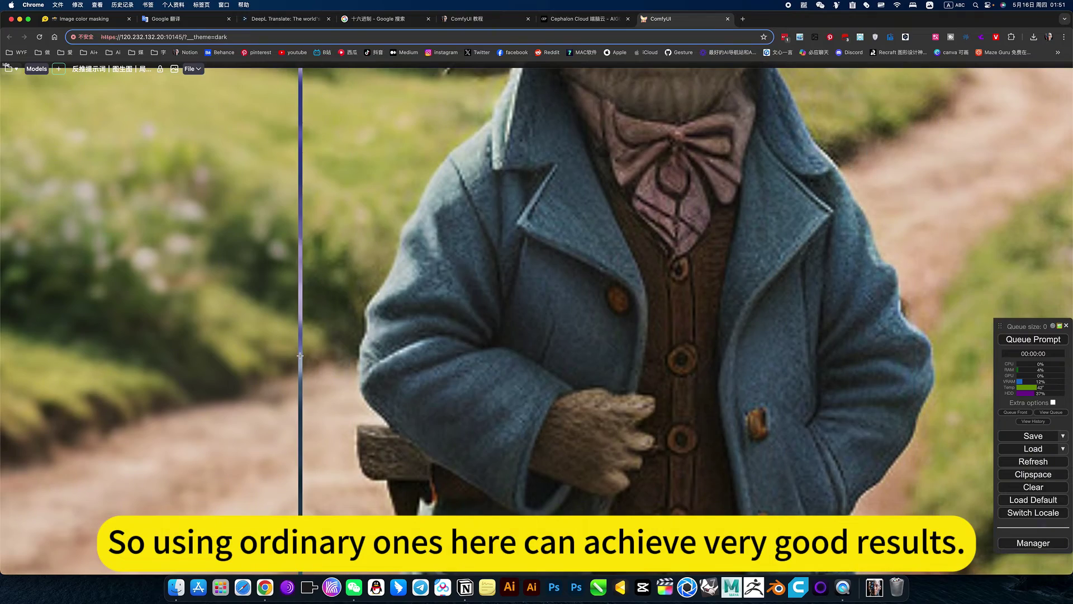
scroll(540, 318, "down", 5)
scroll(540, 318, "down", 5)
scroll(503, 321, "up", 1)
scroll(478, 325, "down", 2)
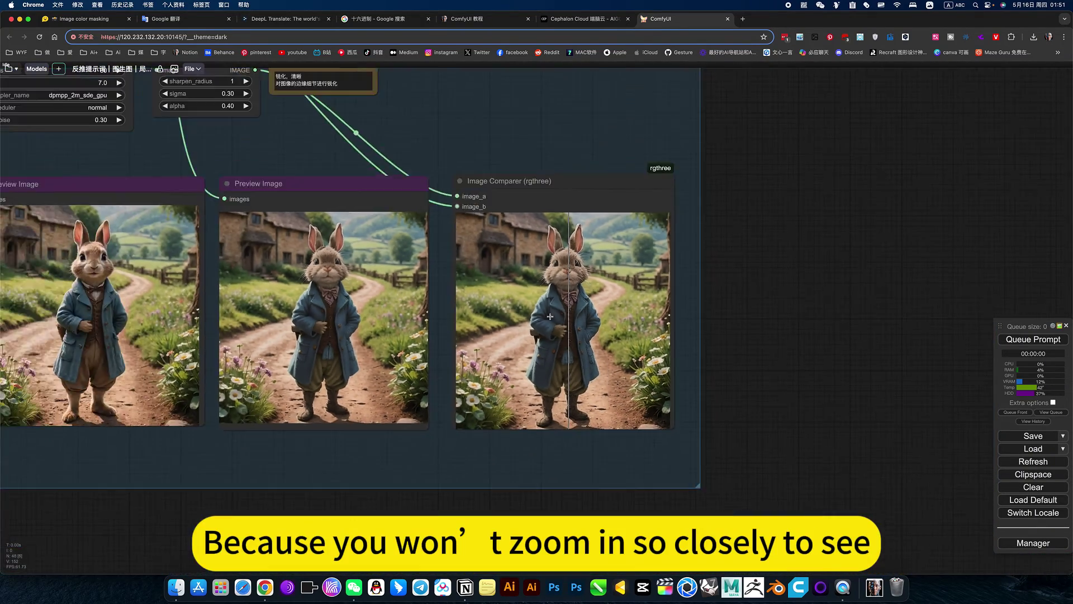
scroll(702, 246, "down", 3)
scroll(698, 251, "up", 1)
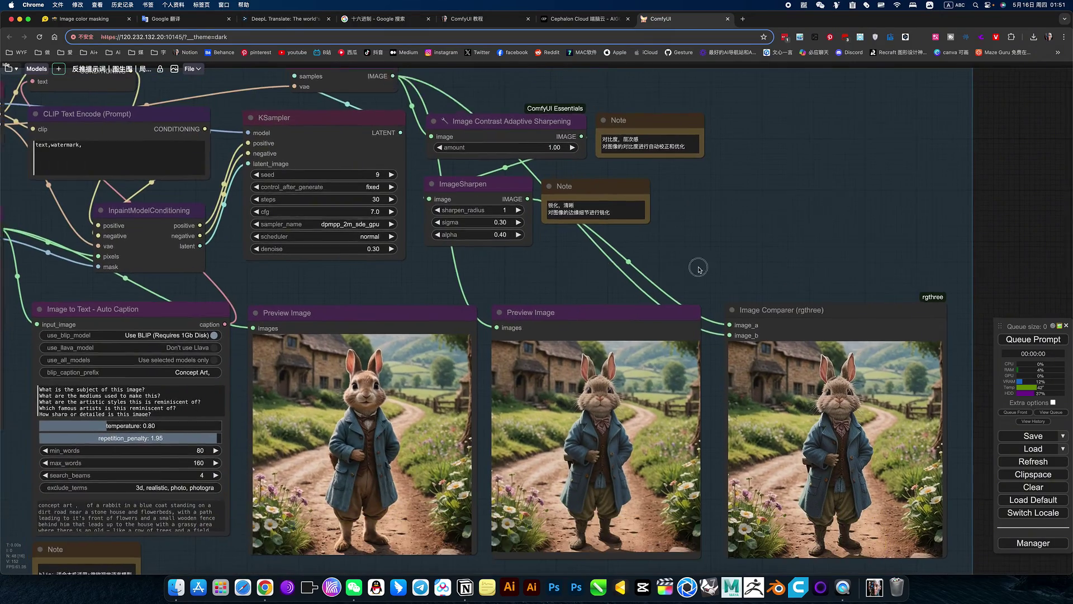
scroll(523, 275, "up", 2)
left_click_drag(446, 271, 586, 267)
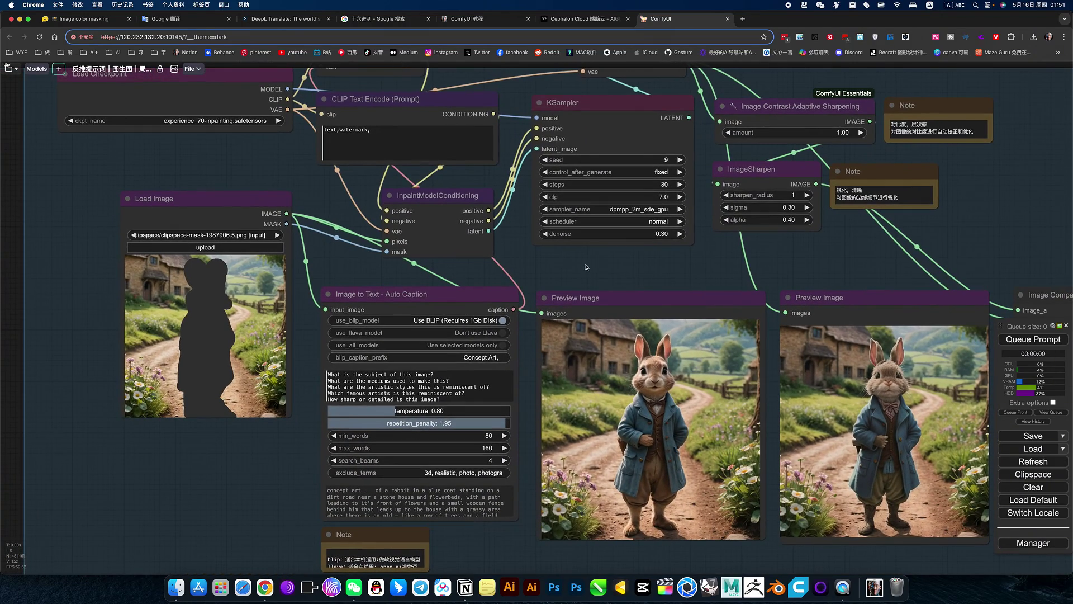